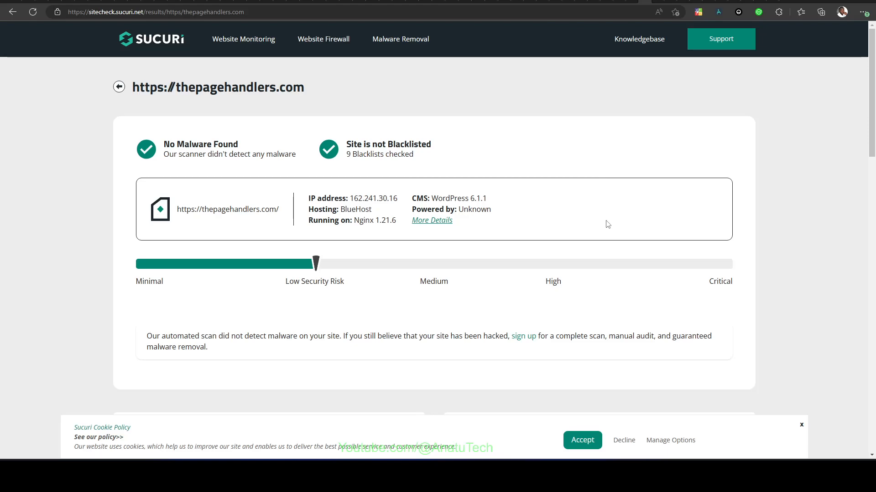
- Bring up the Sucuri SiteCheck report for thepagehandlers.com and examine its malware status and web address
{"action": "scroll", "coordinate": [608, 224], "scroll_direction": "down", "scroll_amount": 1}
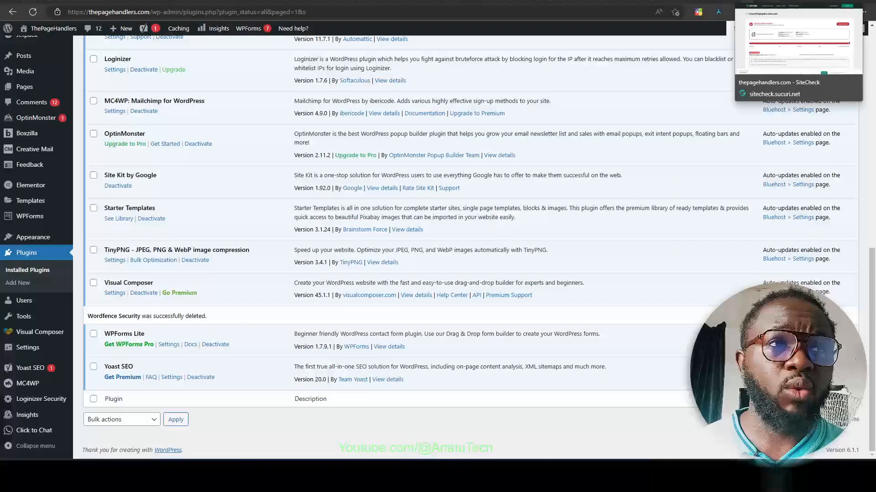
{"action": "left_click", "coordinate": [772, 1]}
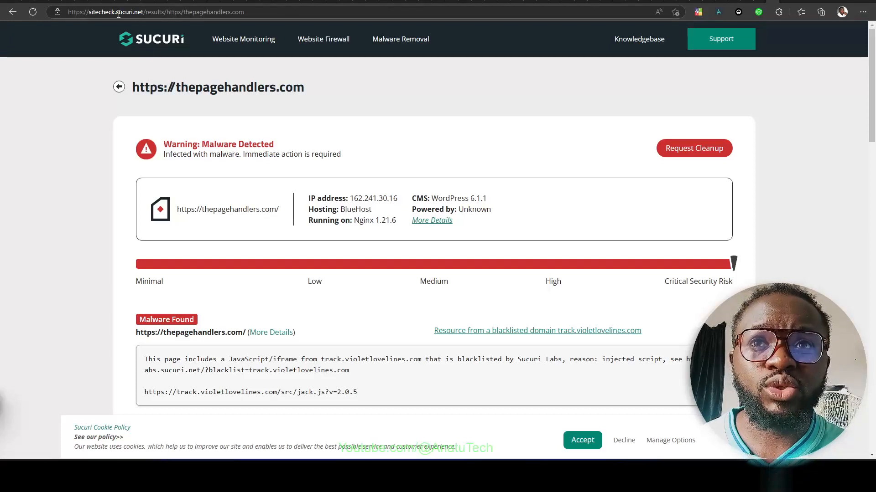
{"action": "left_click_drag", "start_coordinate": [144, 12], "coordinate": [88, 12]}
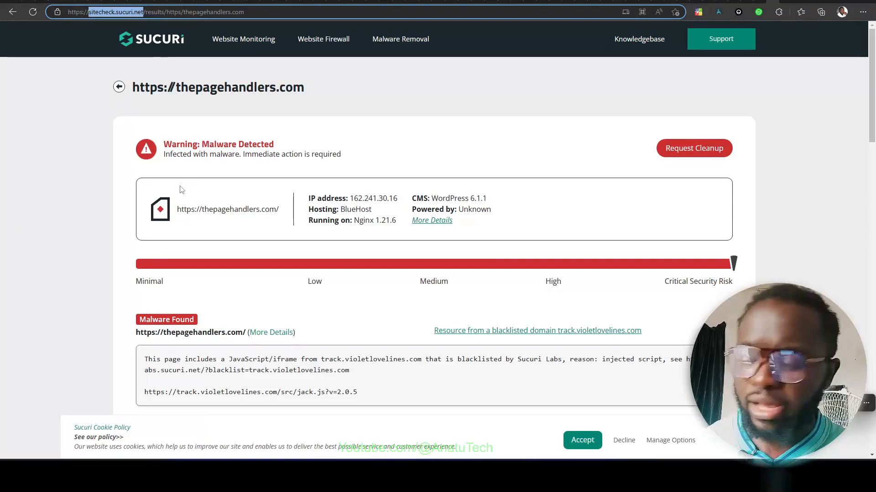
{"action": "left_click", "coordinate": [223, 96]}
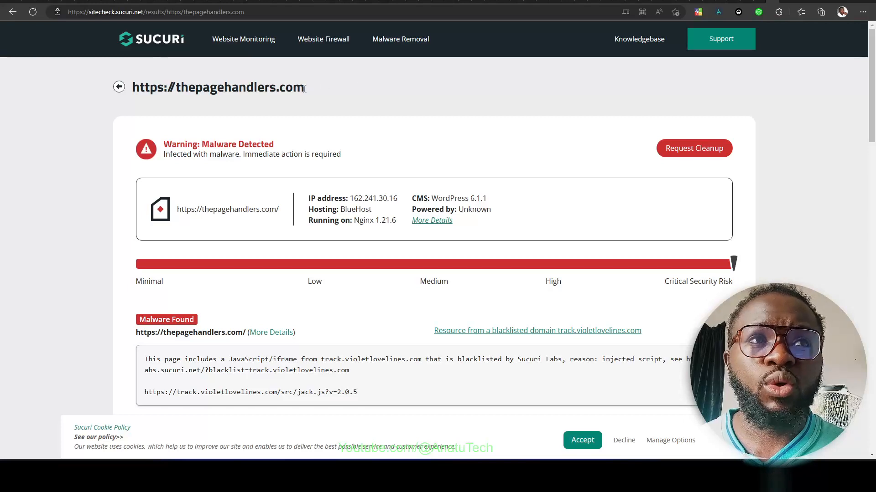
- Copy the web address of the ThePageHandlers homepage
{"action": "left_click", "coordinate": [759, 2]}
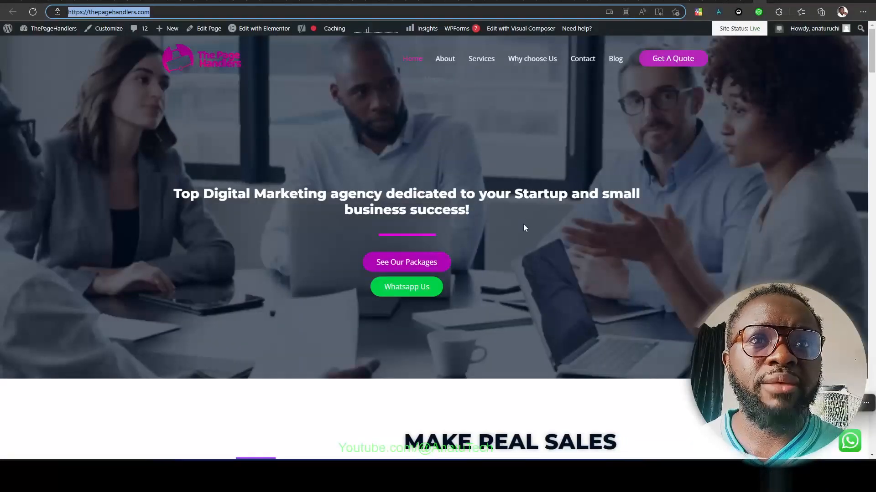
{"action": "left_click", "coordinate": [193, 11]}
{"action": "key", "text": "ctrl+c"}
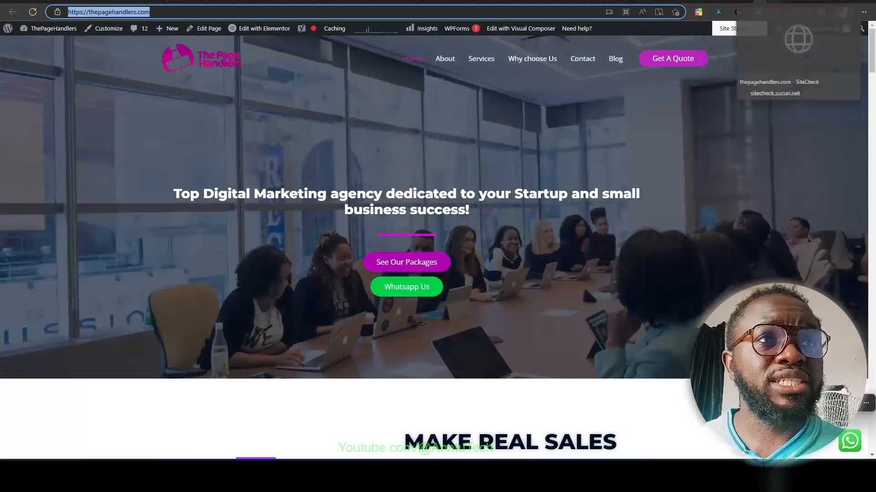
{"action": "left_click", "coordinate": [773, 2]}
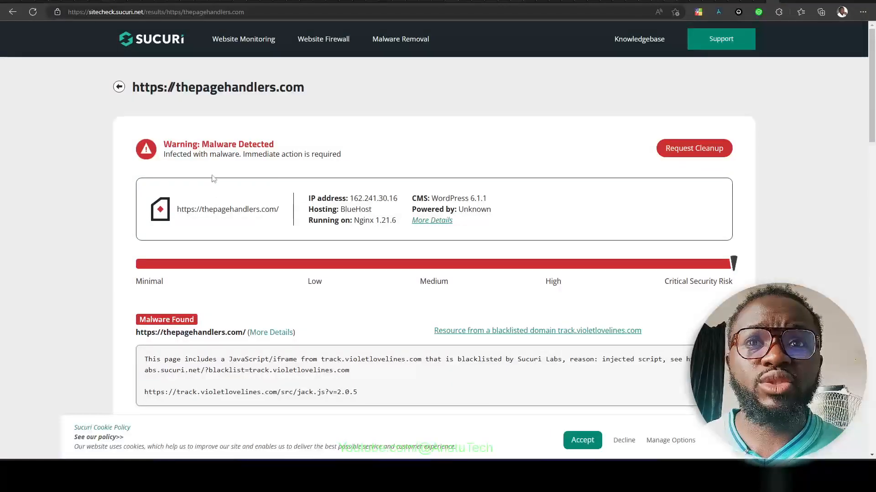
{"action": "scroll", "coordinate": [239, 132], "scroll_direction": "down", "scroll_amount": 4}
{"action": "scroll", "coordinate": [182, 104], "scroll_direction": "up", "scroll_amount": 4}
{"action": "left_click", "coordinate": [119, 86]}
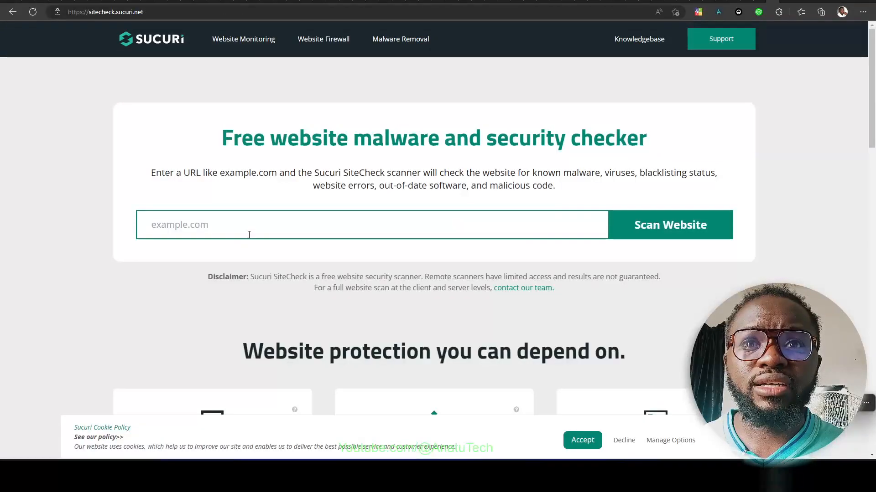
{"action": "left_click", "coordinate": [229, 222]}
{"action": "key", "text": "ctrl+v"}
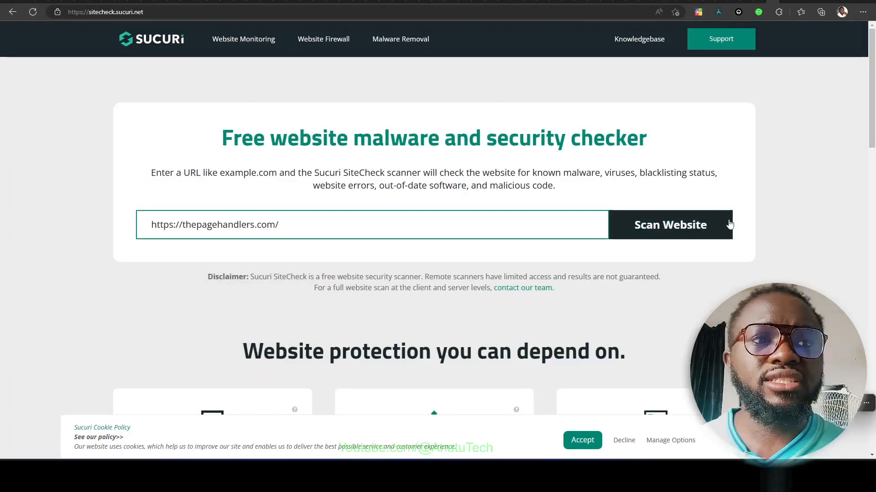
{"action": "left_click", "coordinate": [693, 226]}
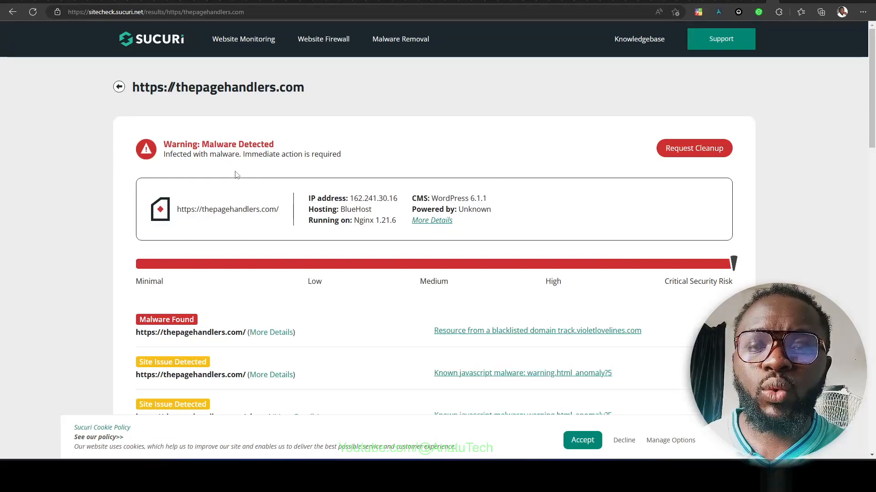
- Review the scan report for thepagehandlers.com, including the affected pages and the malware and blacklist sections
{"action": "scroll", "coordinate": [306, 210], "scroll_direction": "down", "scroll_amount": 6}
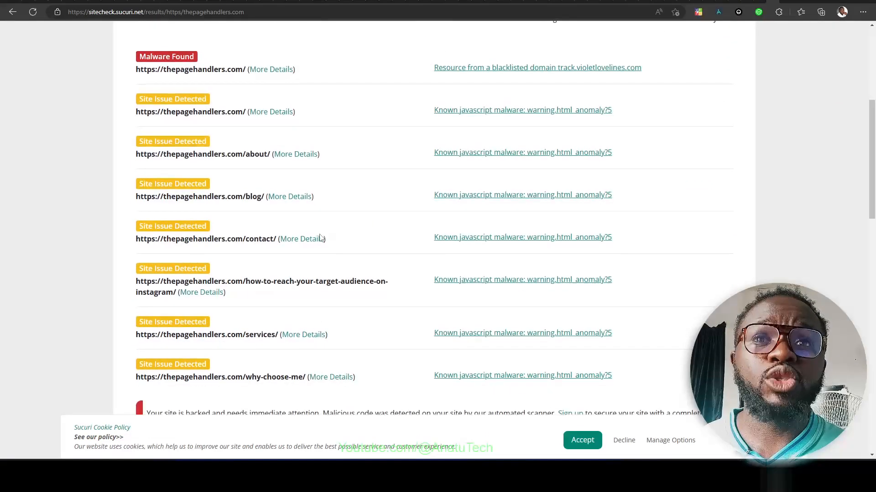
{"action": "scroll", "coordinate": [317, 243], "scroll_direction": "down", "scroll_amount": 8}
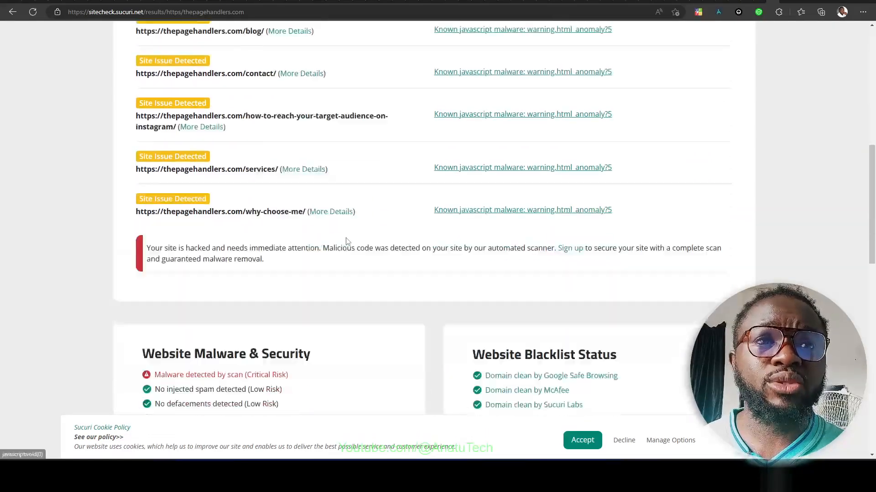
{"action": "scroll", "coordinate": [349, 244], "scroll_direction": "up", "scroll_amount": 14}
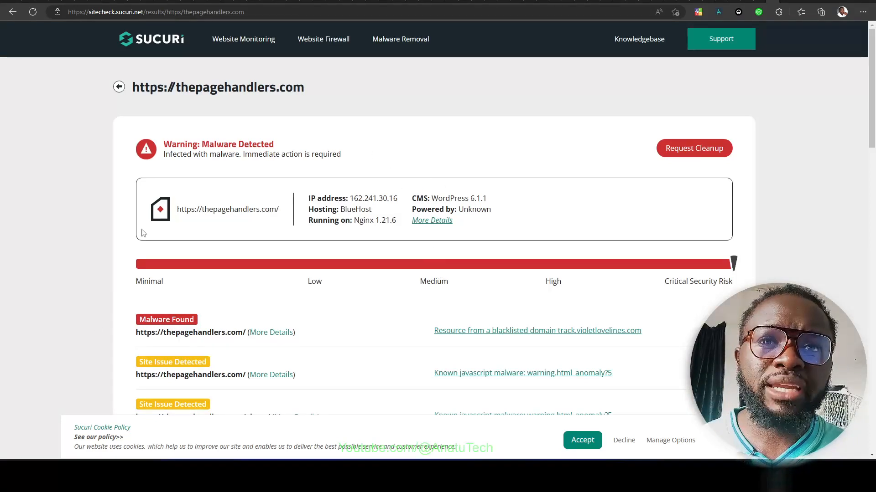
{"action": "scroll", "coordinate": [382, 305], "scroll_direction": "down", "scroll_amount": 10}
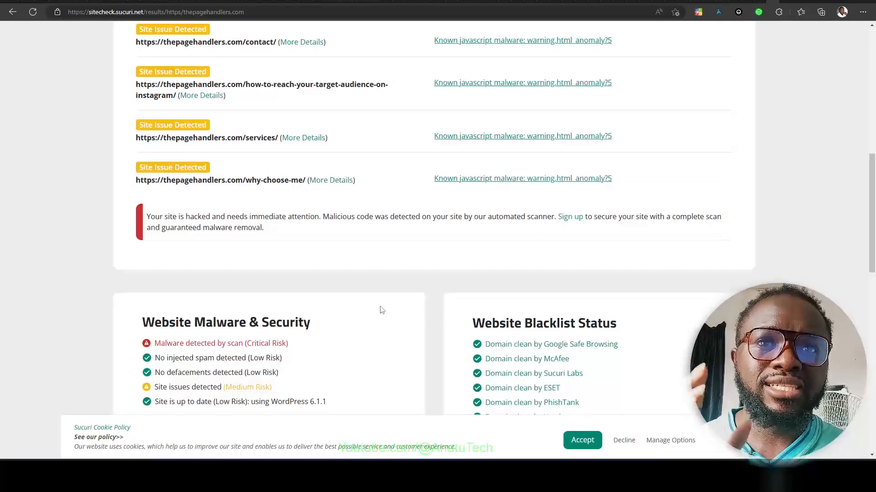
{"action": "scroll", "coordinate": [387, 308], "scroll_direction": "up", "scroll_amount": 10}
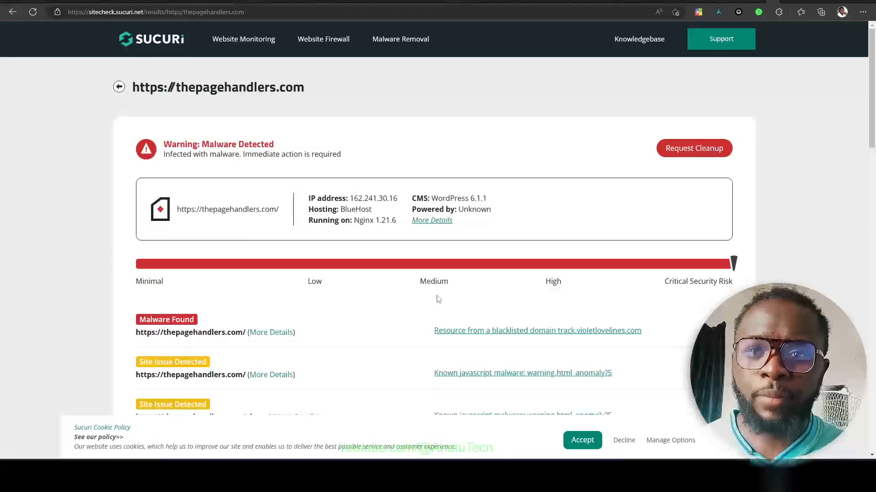
- View the saved screenshot of the sootafrica.com SiteCheck report for comparison, and return to the browser
{"action": "mouse_move", "coordinate": [506, 475]}
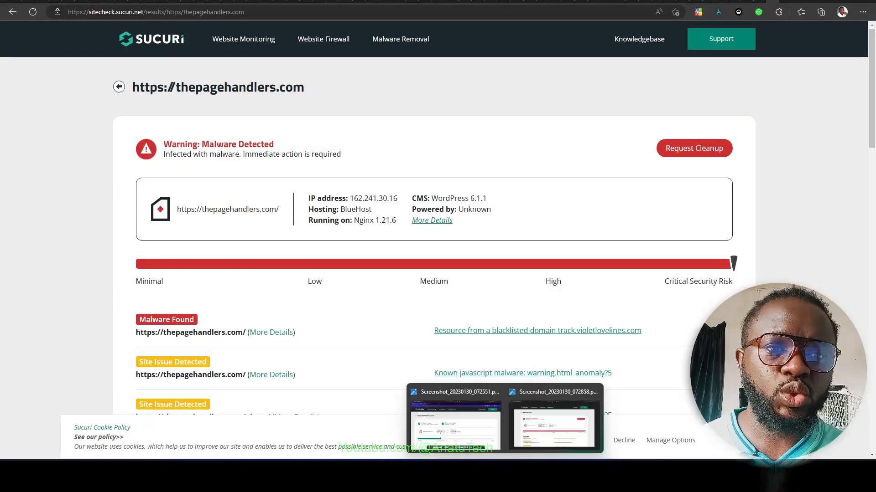
{"action": "left_click", "coordinate": [467, 439]}
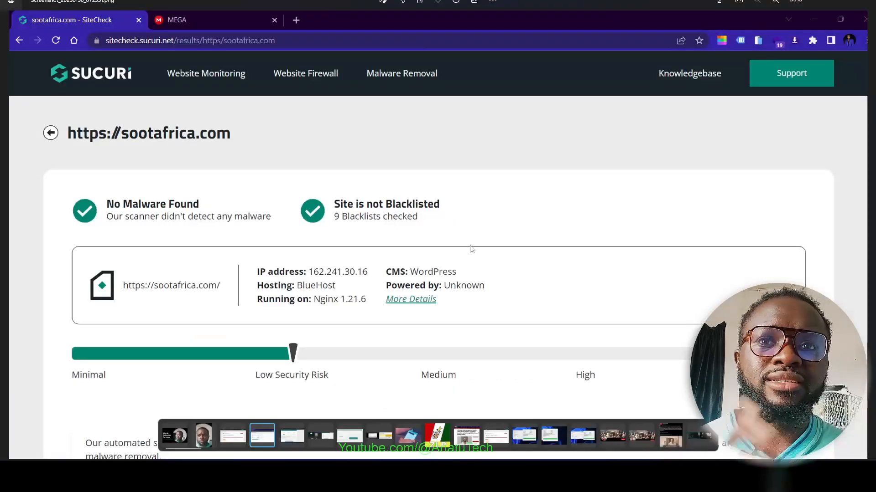
{"action": "scroll", "coordinate": [475, 254], "scroll_direction": "up", "scroll_amount": 2}
{"action": "scroll", "coordinate": [482, 256], "scroll_direction": "down", "scroll_amount": 2}
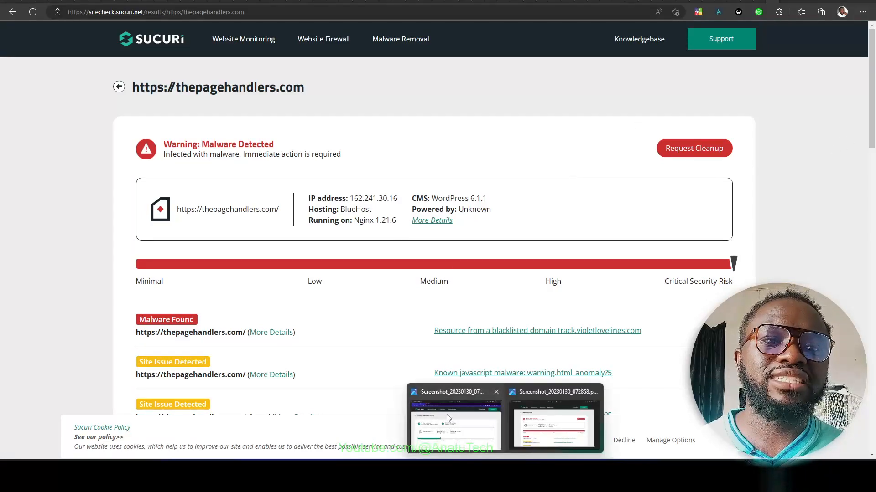
{"action": "left_click", "coordinate": [449, 415]}
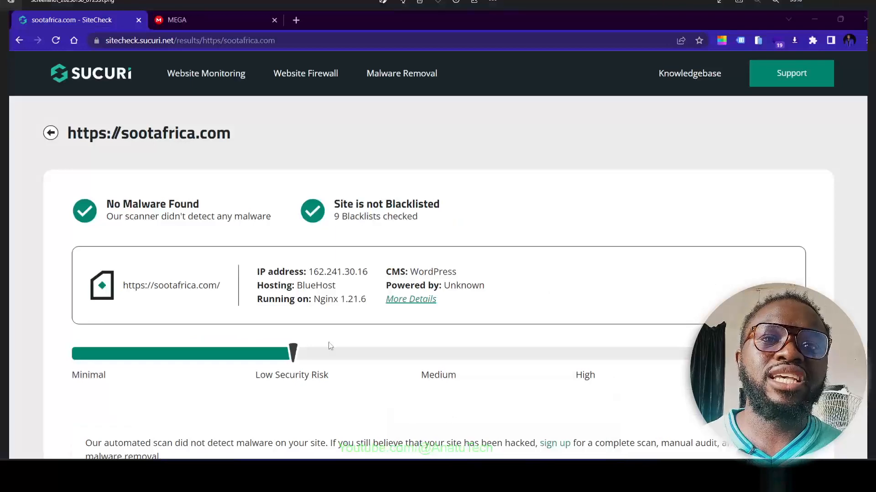
{"action": "left_click", "coordinate": [821, 2]}
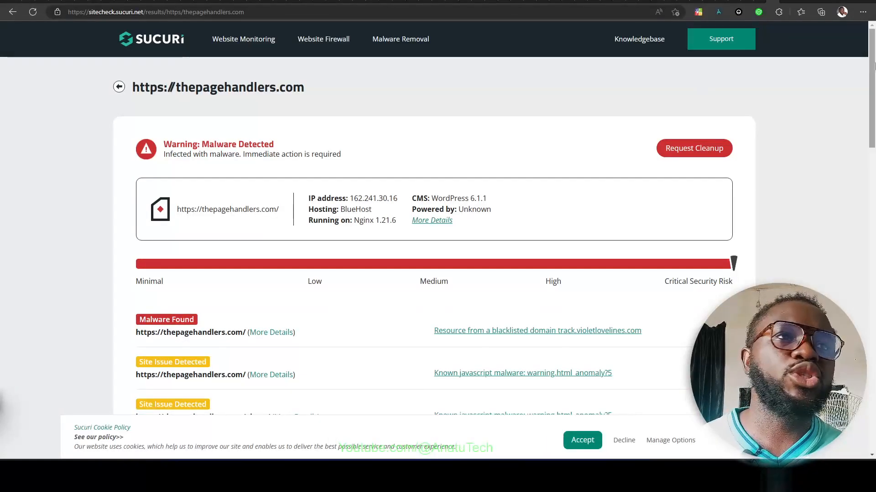
- In the site's WordPress admin, go to adding a new plugin and search for "wordfence"
{"action": "left_click", "coordinate": [759, 1]}
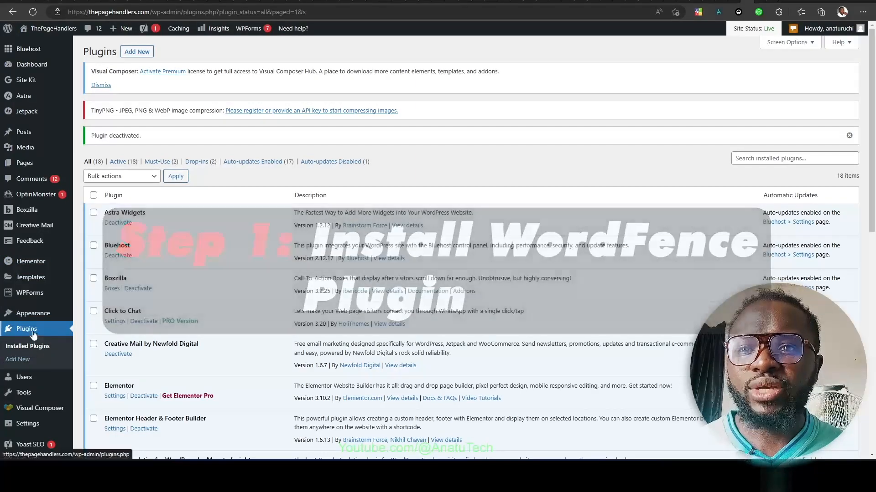
{"action": "left_click", "coordinate": [22, 360]}
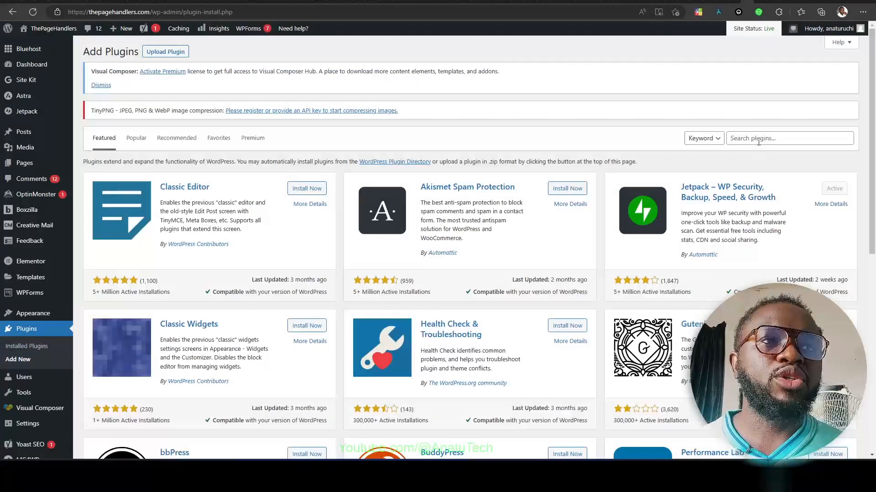
{"action": "left_click", "coordinate": [757, 138]}
{"action": "key", "text": "Down"}
{"action": "key", "text": "Down"}
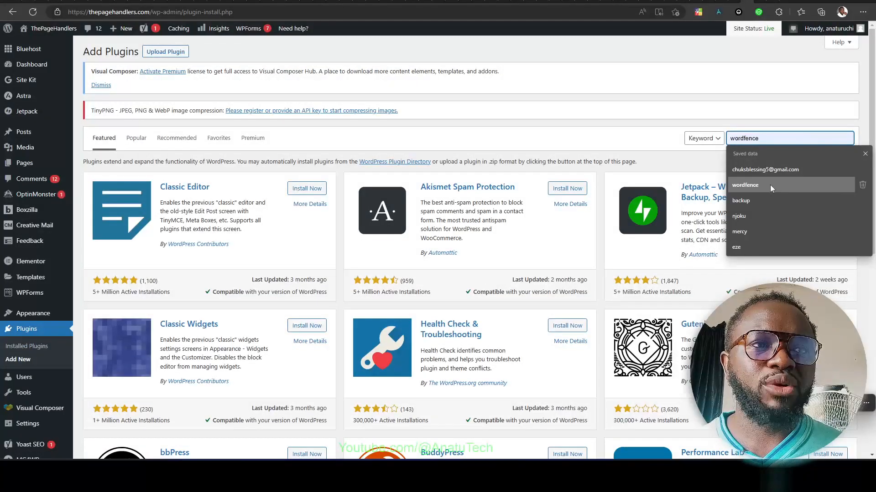
{"action": "key", "text": "Return"}
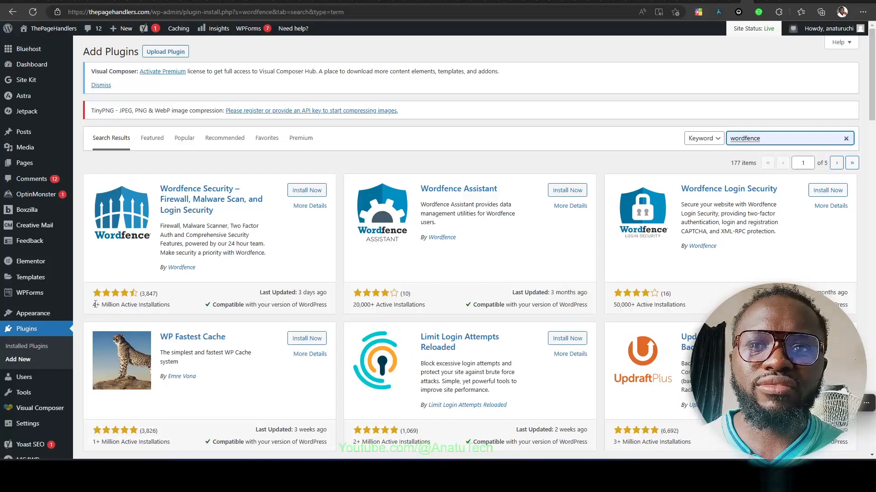
- Install and activate the Wordfence Security – Firewall, Malware Scan, and Login Security plugin
{"action": "left_click_drag", "start_coordinate": [95, 304], "coordinate": [171, 310]}
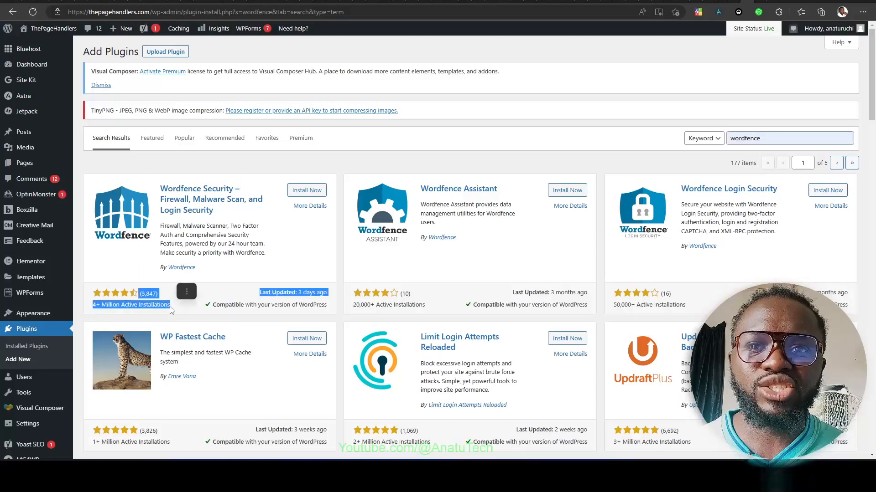
{"action": "left_click", "coordinate": [166, 312]}
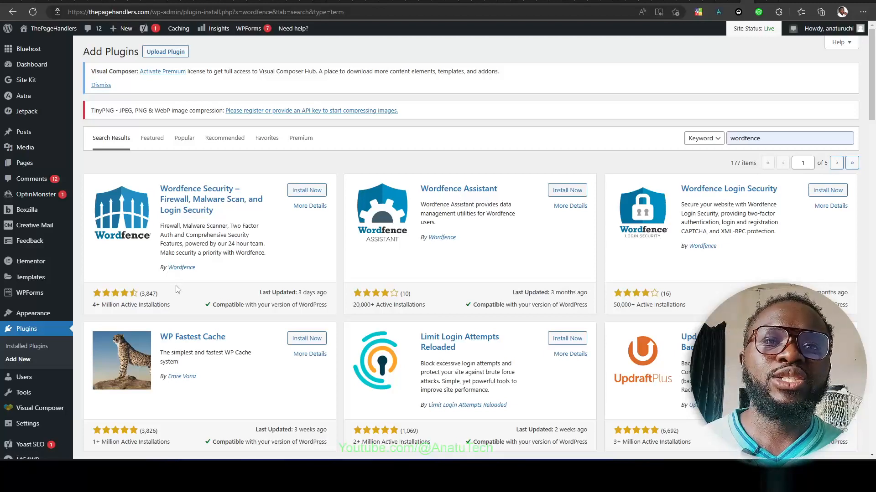
{"action": "left_click", "coordinate": [287, 190]}
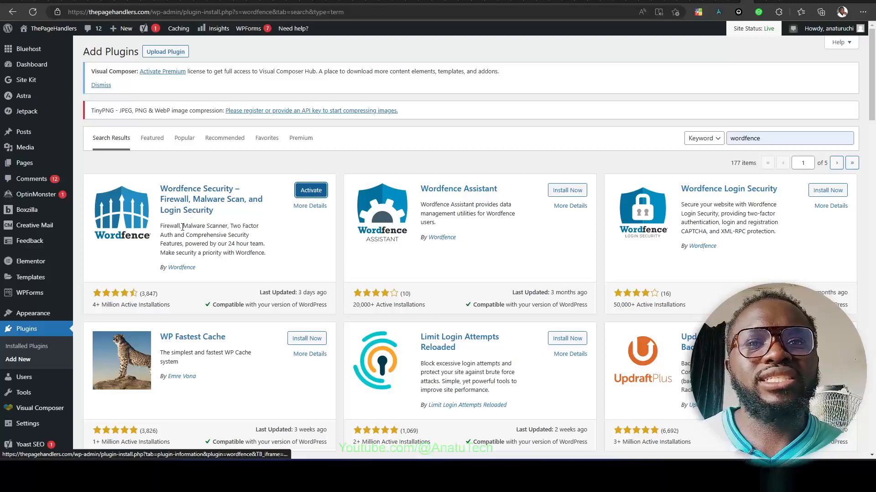
{"action": "left_click", "coordinate": [301, 193]}
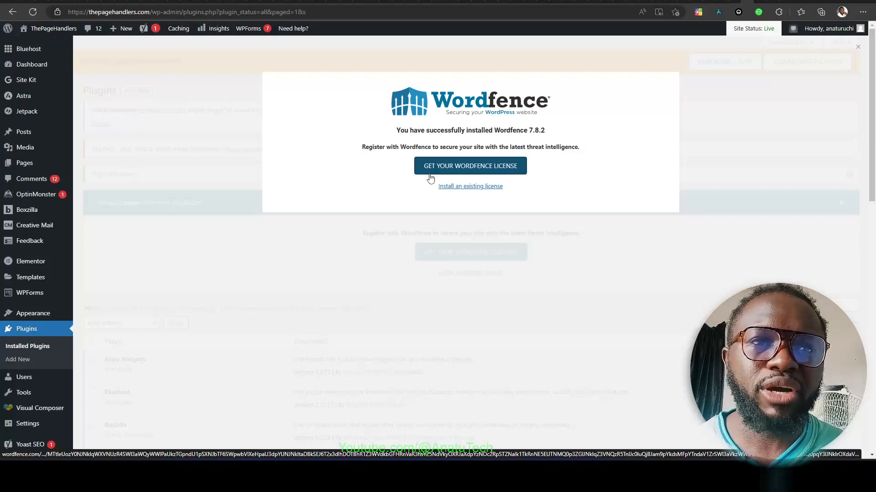
- Go to Wordfence's license page from the post-installation prompt and compare the Free, Premium, Care and Response plans
{"action": "left_click", "coordinate": [472, 167]}
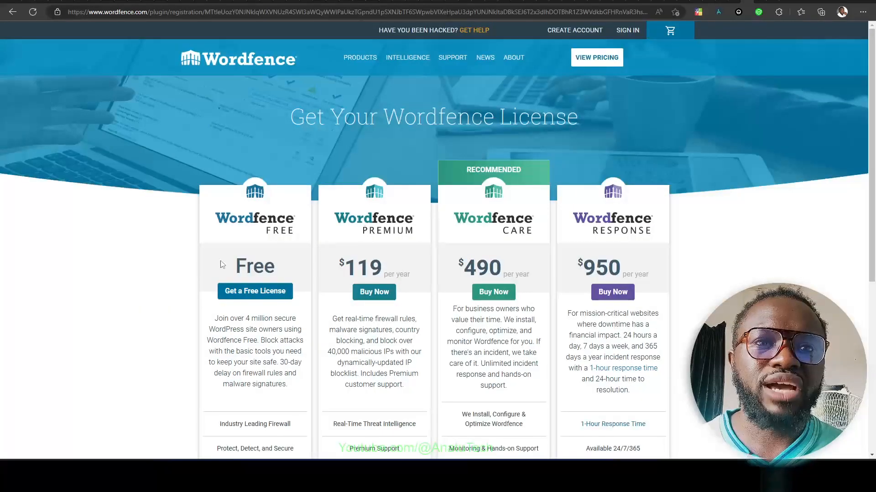
{"action": "scroll", "coordinate": [199, 252], "scroll_direction": "down", "scroll_amount": 4}
{"action": "scroll", "coordinate": [182, 283], "scroll_direction": "up", "scroll_amount": 4}
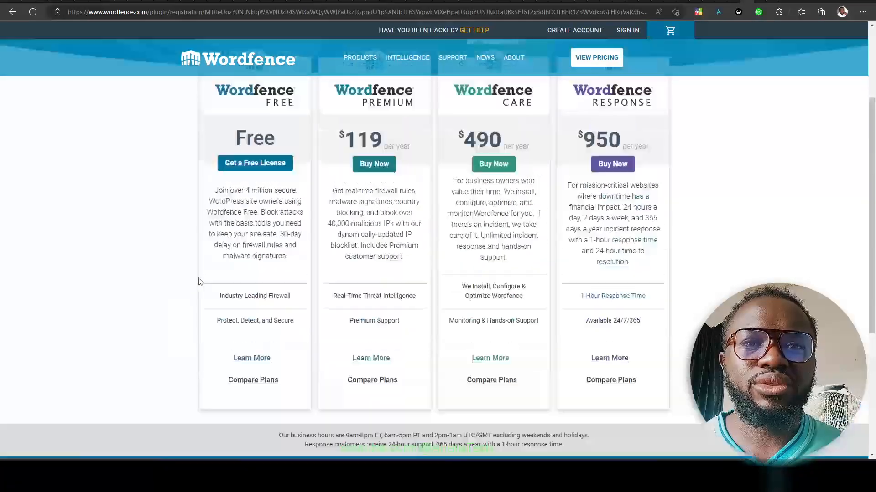
{"action": "scroll", "coordinate": [233, 255], "scroll_direction": "down", "scroll_amount": 2}
{"action": "scroll", "coordinate": [237, 258], "scroll_direction": "down", "scroll_amount": 2}
{"action": "scroll", "coordinate": [233, 264], "scroll_direction": "up", "scroll_amount": 4}
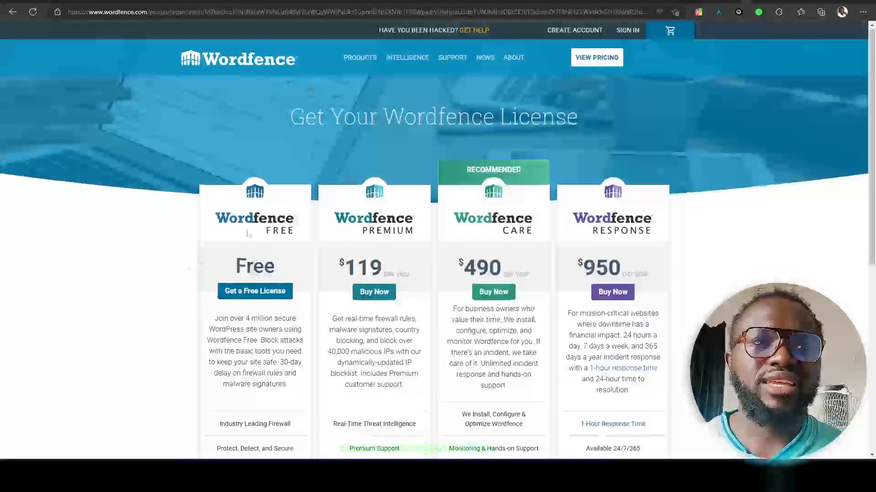
{"action": "scroll", "coordinate": [230, 269], "scroll_direction": "down", "scroll_amount": 3}
{"action": "scroll", "coordinate": [238, 251], "scroll_direction": "up", "scroll_amount": 2}
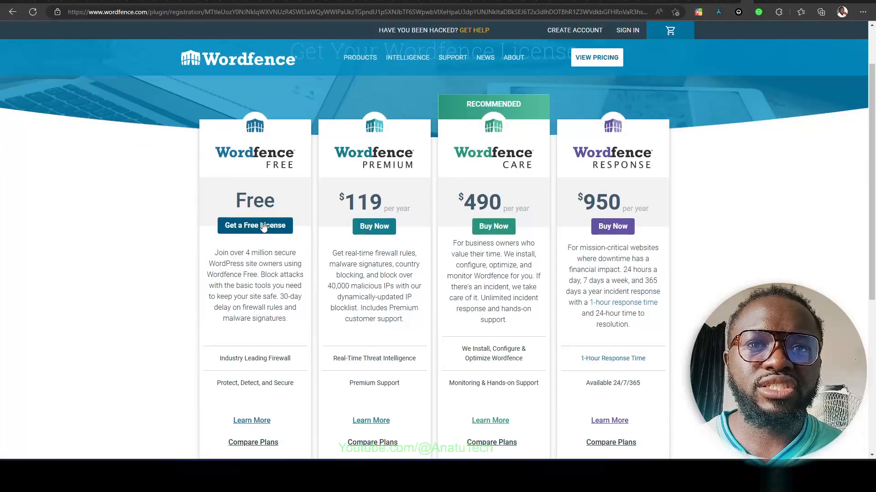
- Register for a Wordfence Free license with the site owner's e-mail, accepting the 30-day protection delay, security mailings and license terms
{"action": "left_click", "coordinate": [264, 225]}
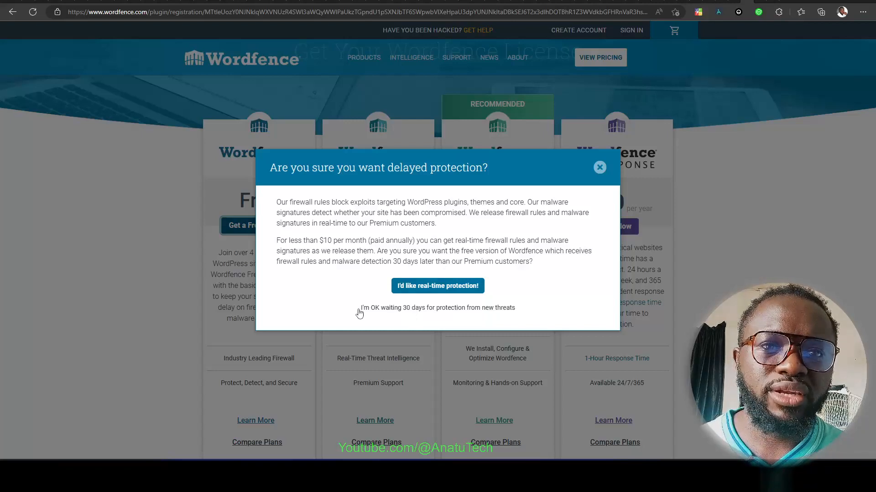
{"action": "left_click", "coordinate": [425, 308]}
{"action": "left_click", "coordinate": [318, 232]}
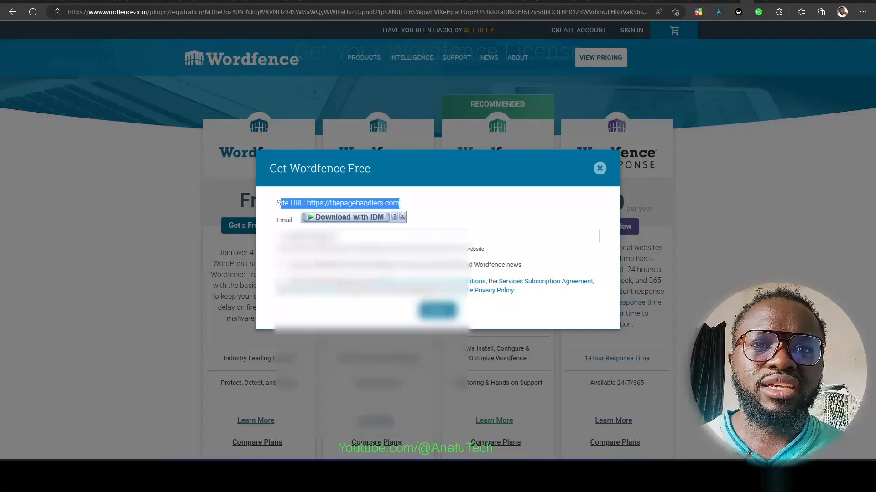
{"action": "left_click", "coordinate": [292, 268]}
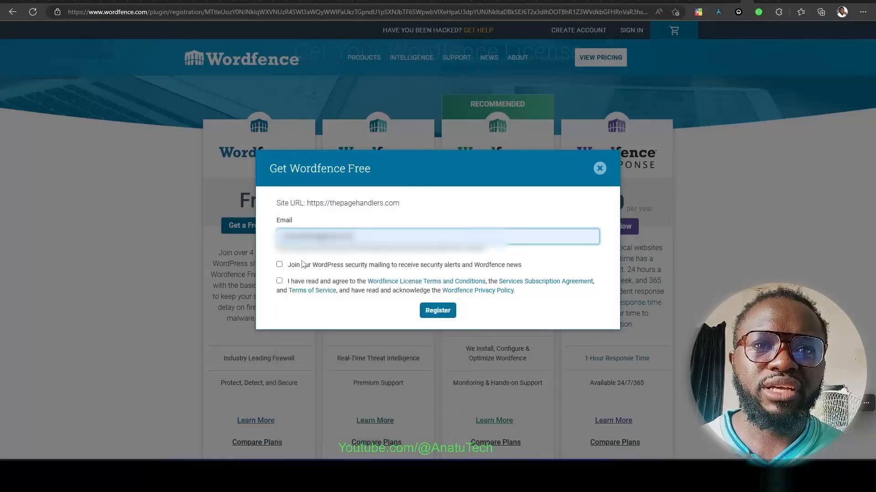
{"action": "left_click", "coordinate": [280, 265]}
{"action": "left_click", "coordinate": [279, 281]}
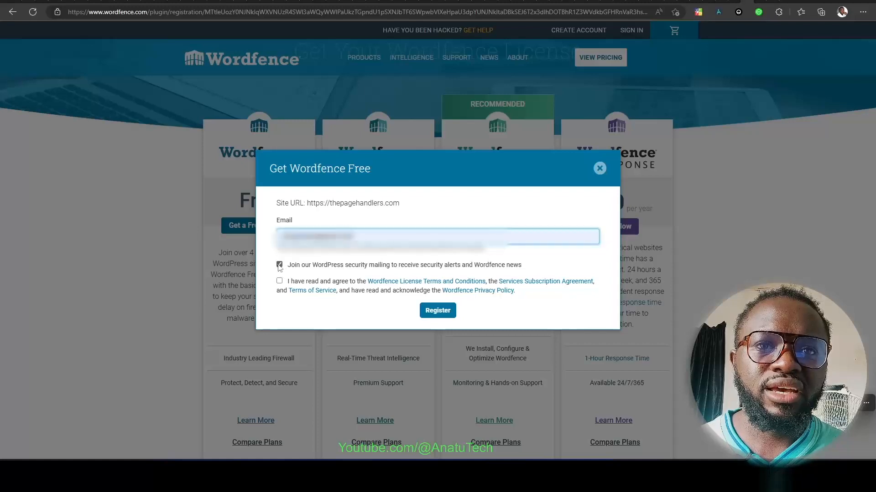
{"action": "left_click", "coordinate": [438, 310]}
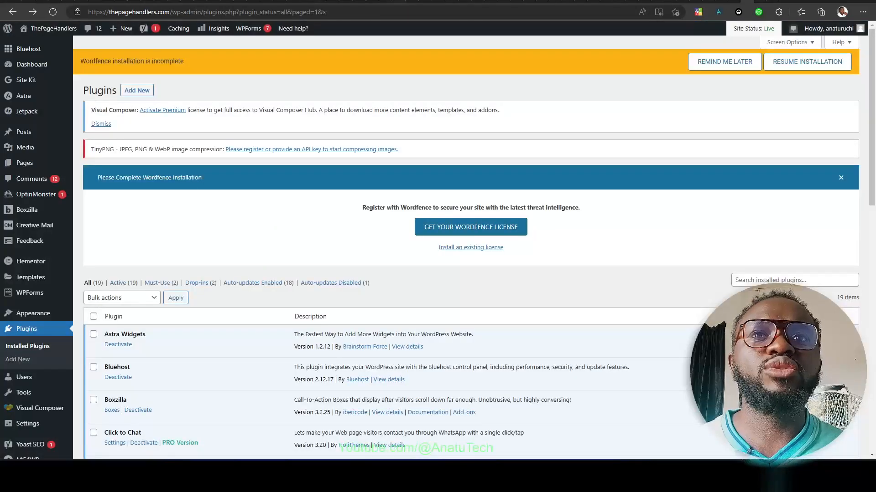
- Switch to the Gmail inbox, open the "Your Wordfence License" message from Wordfence, and copy the license key
{"action": "left_click", "coordinate": [256, 2]}
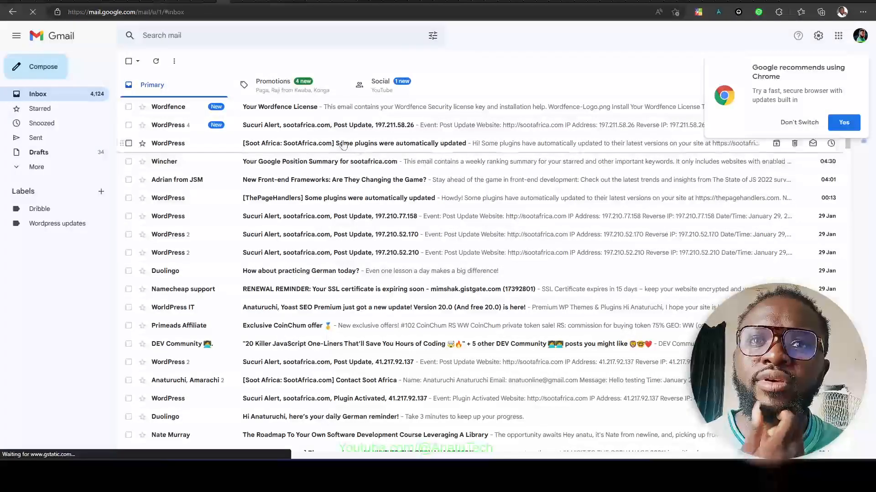
{"action": "left_click", "coordinate": [298, 116]}
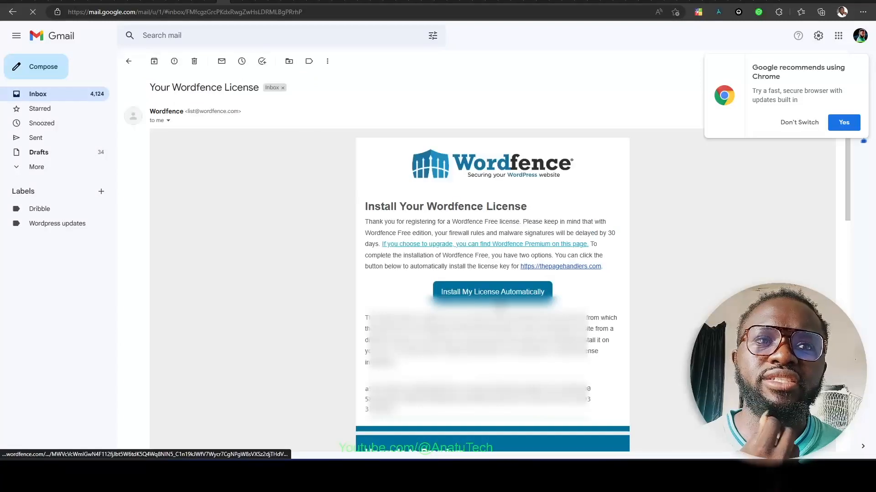
{"action": "scroll", "coordinate": [366, 220], "scroll_direction": "down", "scroll_amount": 3}
{"action": "left_click_drag", "start_coordinate": [366, 220], "coordinate": [416, 240]}
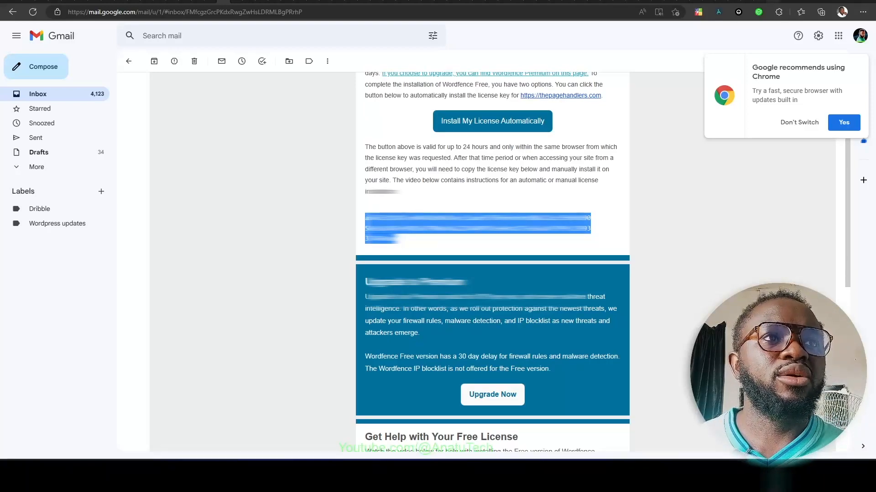
- Back on the WordPress Plugins page, choose to install an existing Wordfence license and fill in the e-mail and license key
{"action": "left_click", "coordinate": [747, 1]}
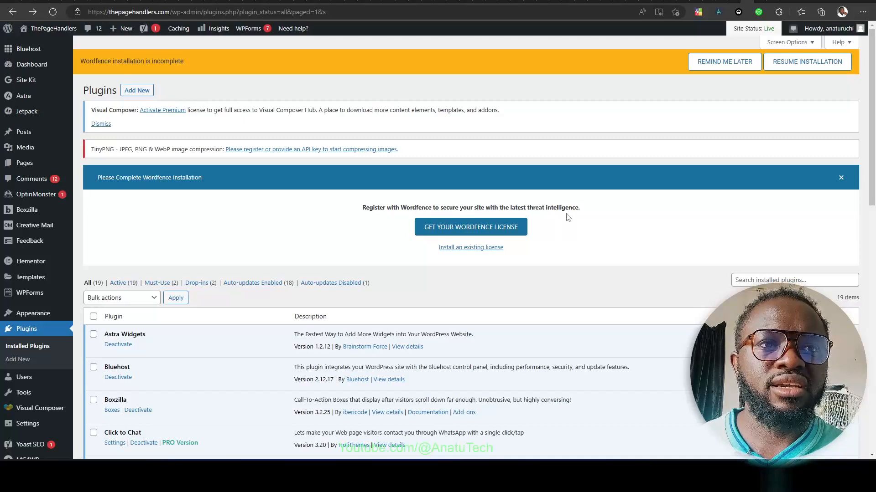
{"action": "scroll", "coordinate": [424, 262], "scroll_direction": "down", "scroll_amount": 2}
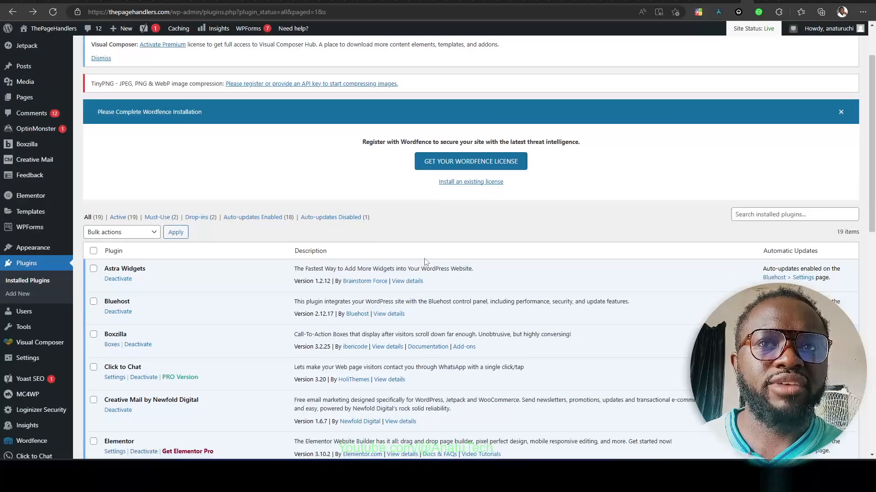
{"action": "left_click", "coordinate": [470, 182]}
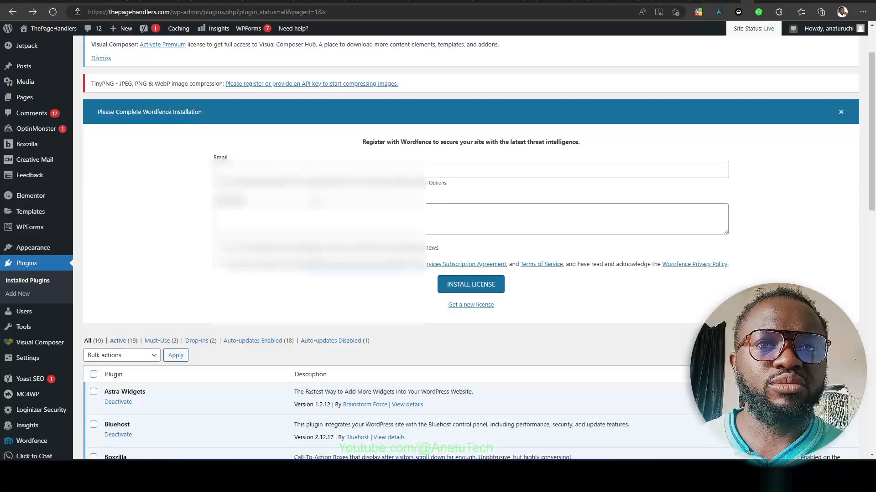
{"action": "left_click", "coordinate": [262, 171]}
{"action": "left_click", "coordinate": [261, 203]}
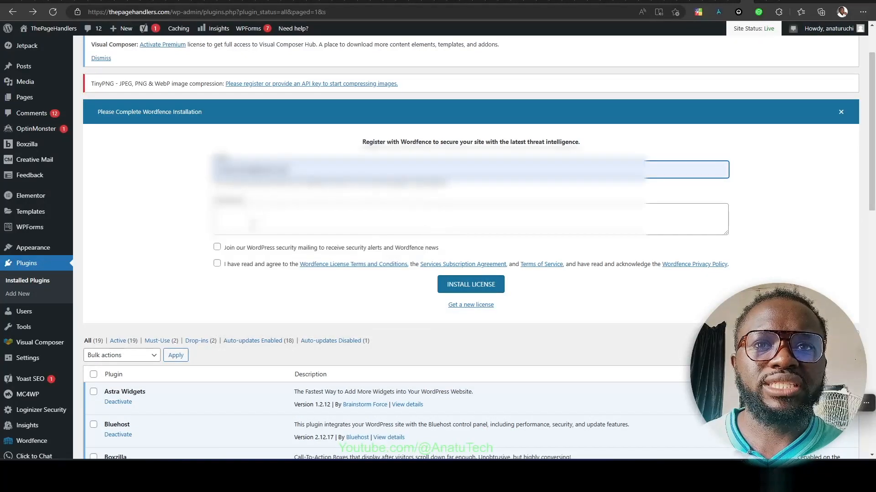
{"action": "left_click", "coordinate": [255, 223]}
{"action": "key", "text": "ctrl+v"}
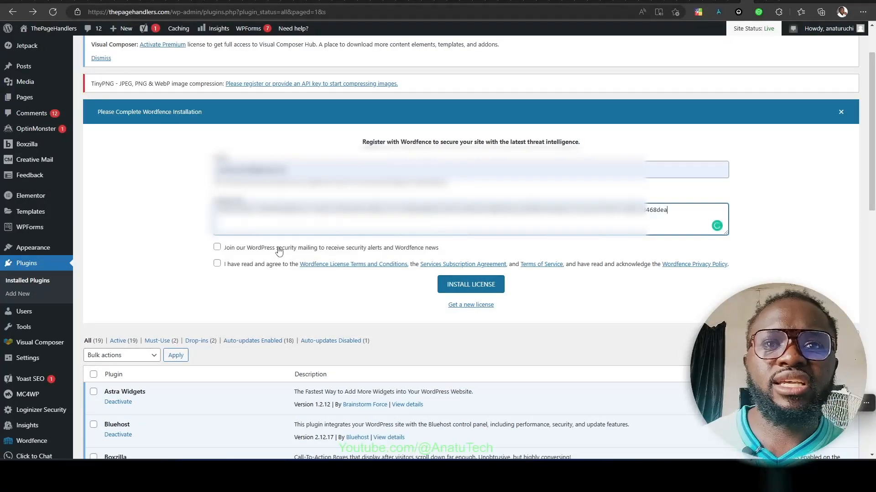
- Opt in to the WordPress security mailing, agree to the Wordfence license terms, and install the license
{"action": "left_click", "coordinate": [218, 248]}
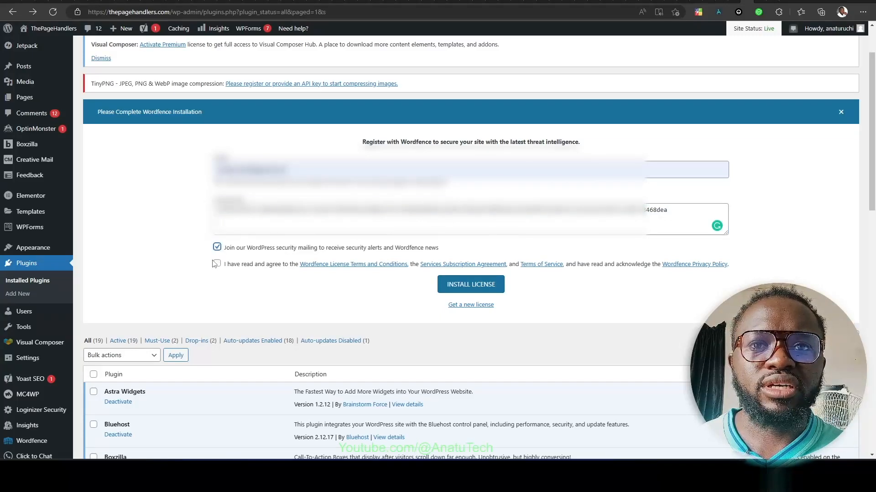
{"action": "left_click", "coordinate": [217, 264]}
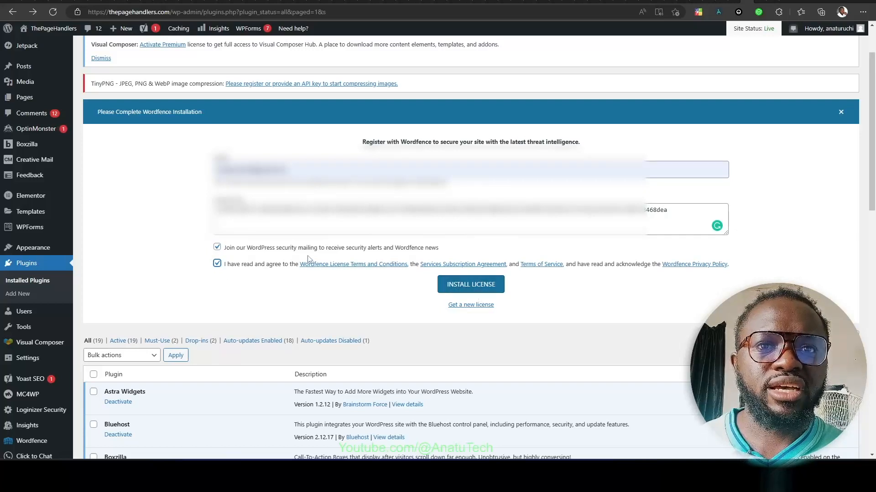
{"action": "left_click", "coordinate": [469, 289]}
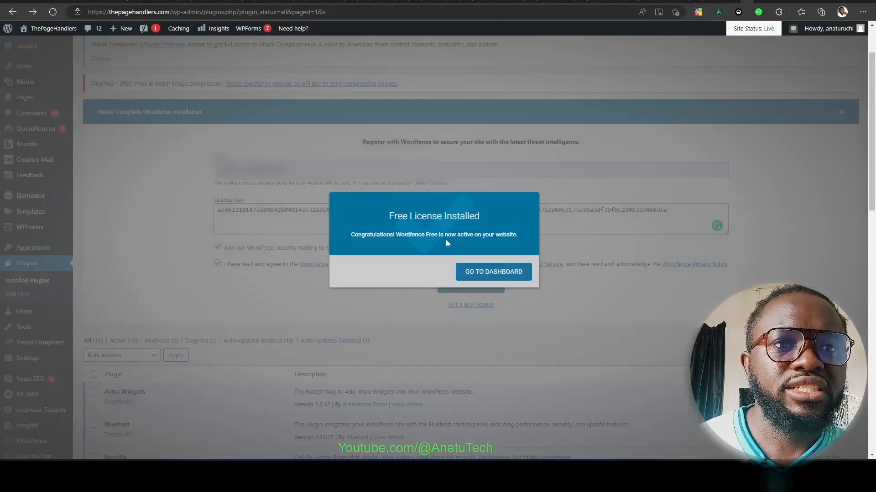
- Go to the Wordfence dashboard and step through its introductory tour
{"action": "left_click", "coordinate": [497, 276]}
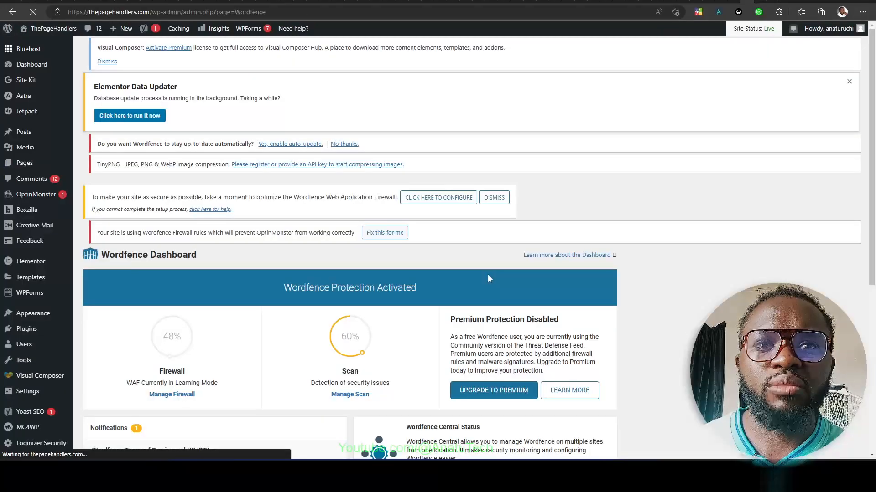
{"action": "scroll", "coordinate": [203, 231], "scroll_direction": "down", "scroll_amount": 5}
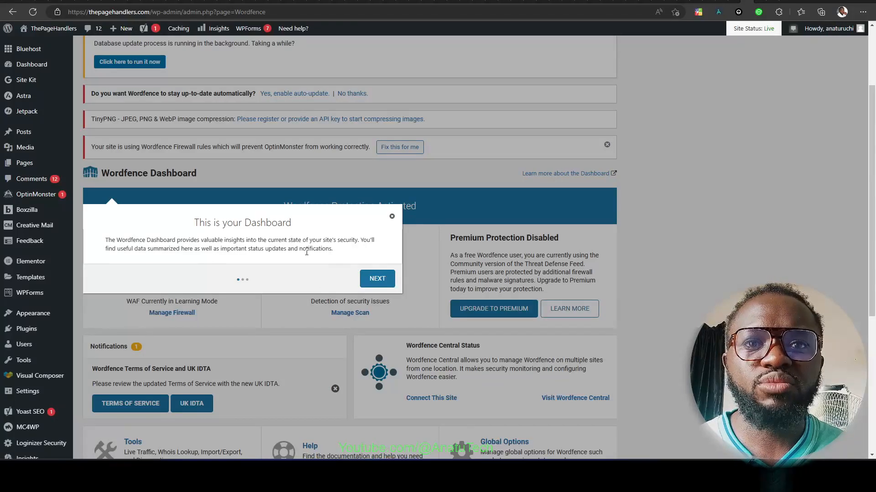
{"action": "left_click", "coordinate": [377, 279]}
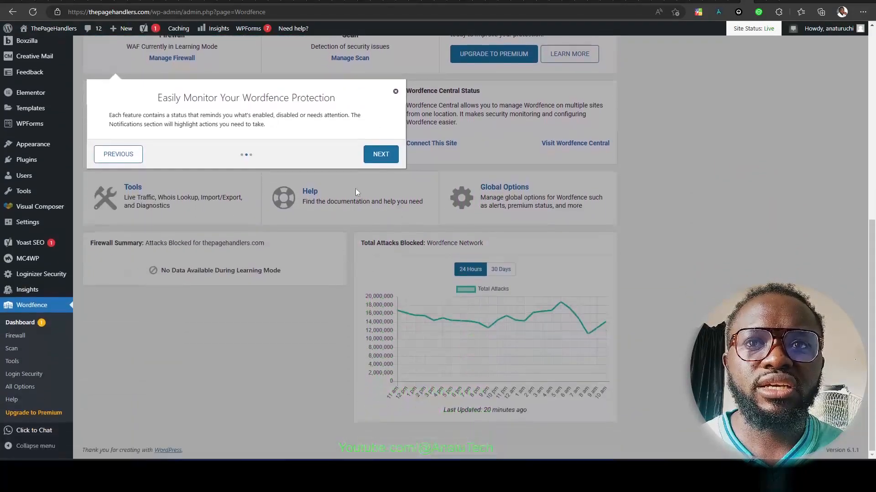
{"action": "left_click", "coordinate": [380, 154]}
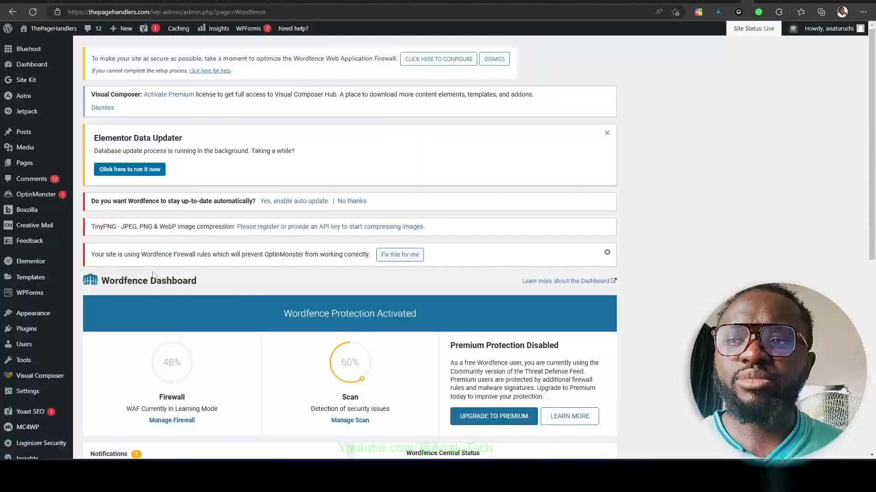
{"action": "scroll", "coordinate": [230, 295], "scroll_direction": "down", "scroll_amount": 2}
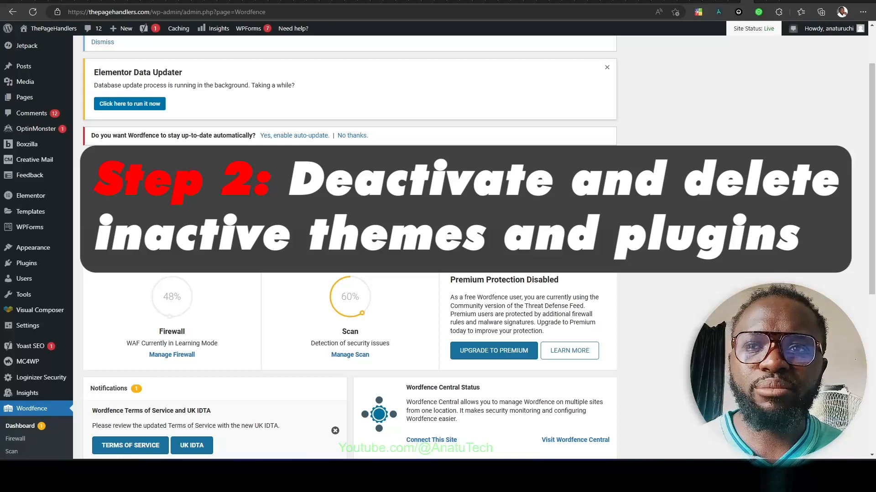
- Open the site's installed themes and delete the inactive Greenshift theme, confirming the deletion
{"action": "mouse_move", "coordinate": [29, 250]}
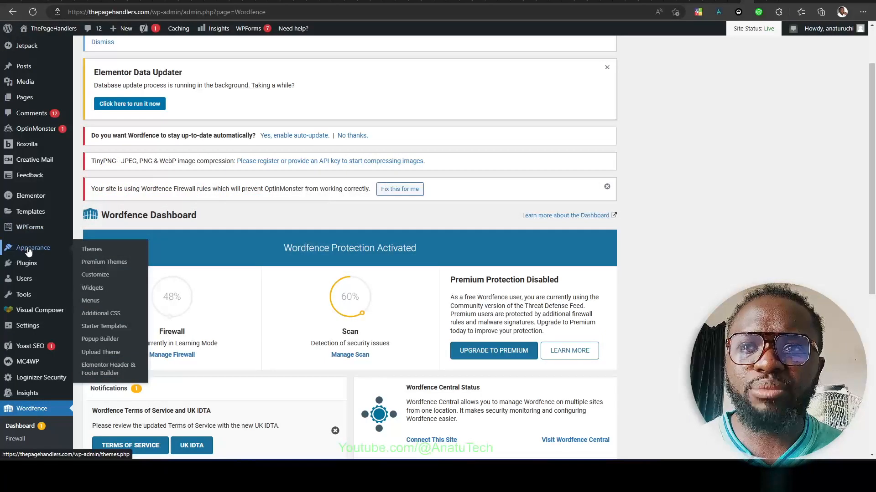
{"action": "left_click", "coordinate": [112, 249]}
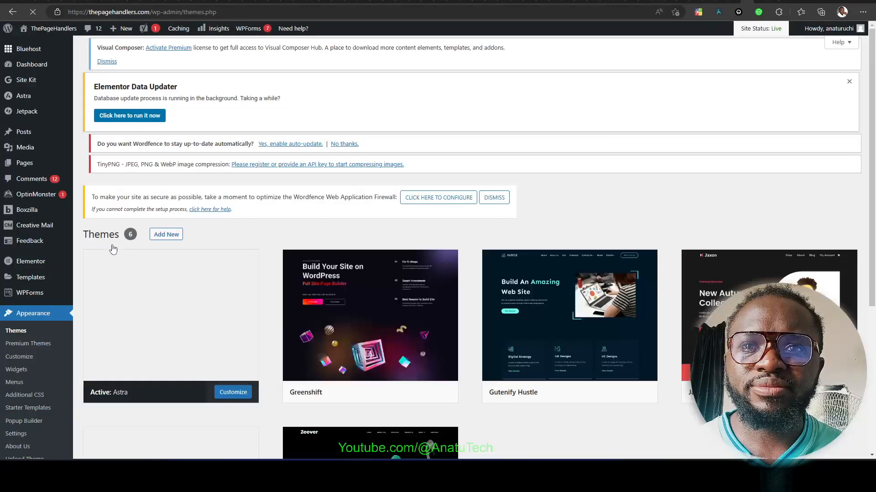
{"action": "scroll", "coordinate": [112, 248], "scroll_direction": "down", "scroll_amount": 4}
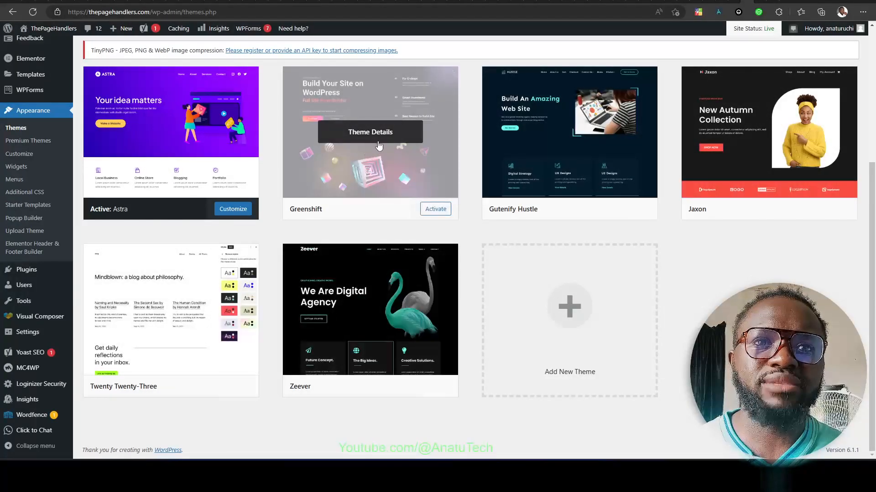
{"action": "left_click", "coordinate": [379, 135]}
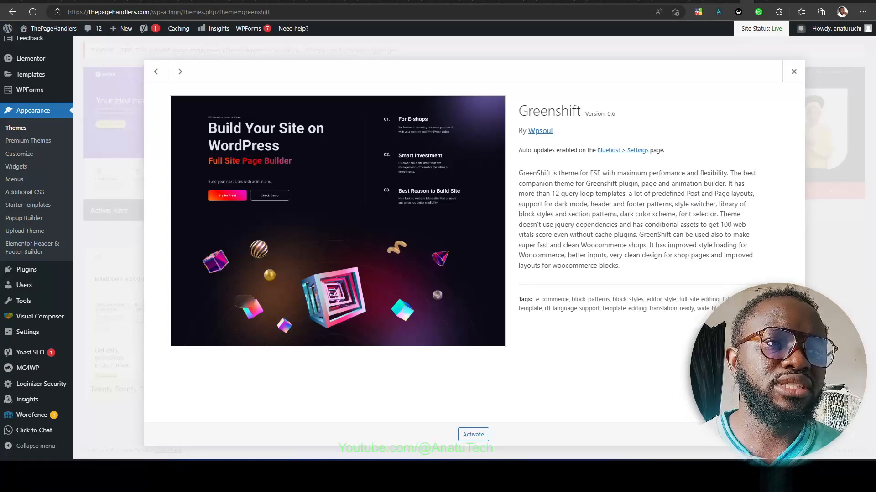
{"action": "left_click", "coordinate": [785, 435]}
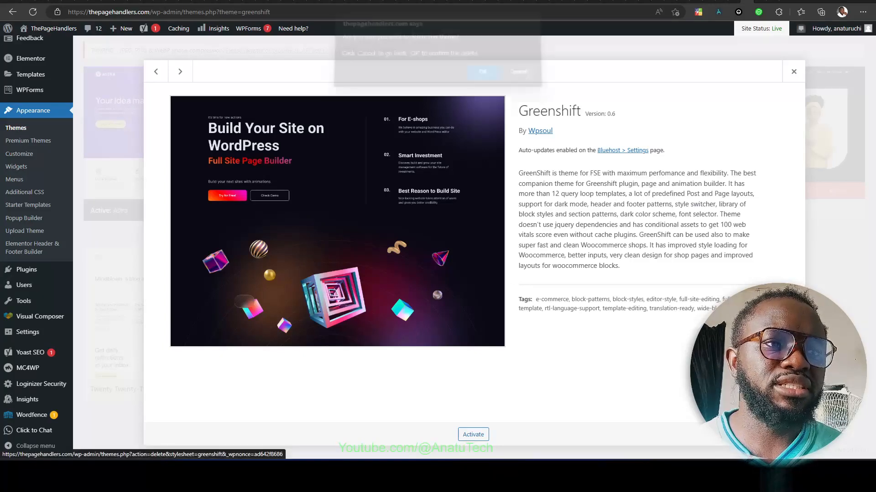
{"action": "left_click", "coordinate": [475, 77]}
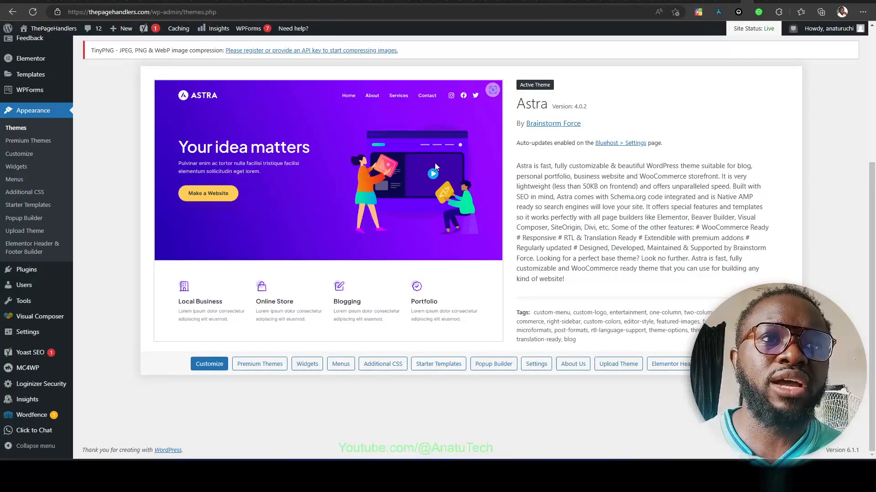
- Open the list of installed plugins and check it for inactive plugins
{"action": "mouse_move", "coordinate": [55, 270]}
{"action": "left_click", "coordinate": [90, 273]}
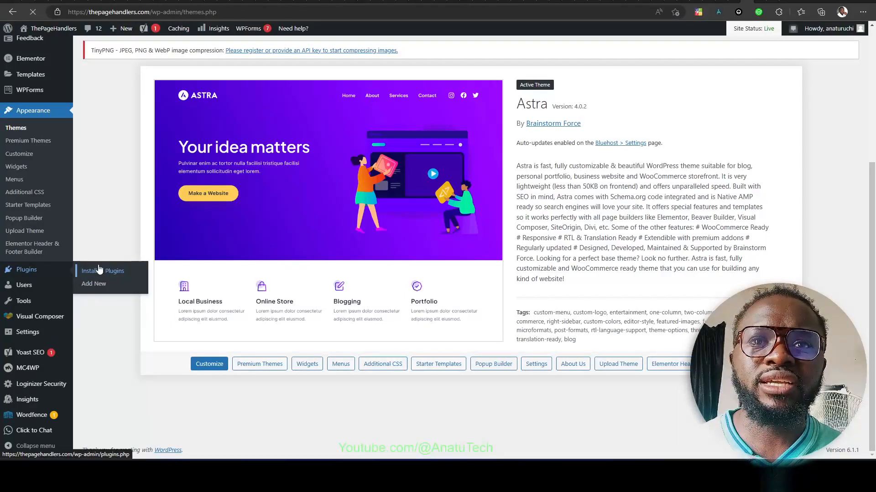
{"action": "scroll", "coordinate": [250, 190], "scroll_direction": "down", "scroll_amount": 5}
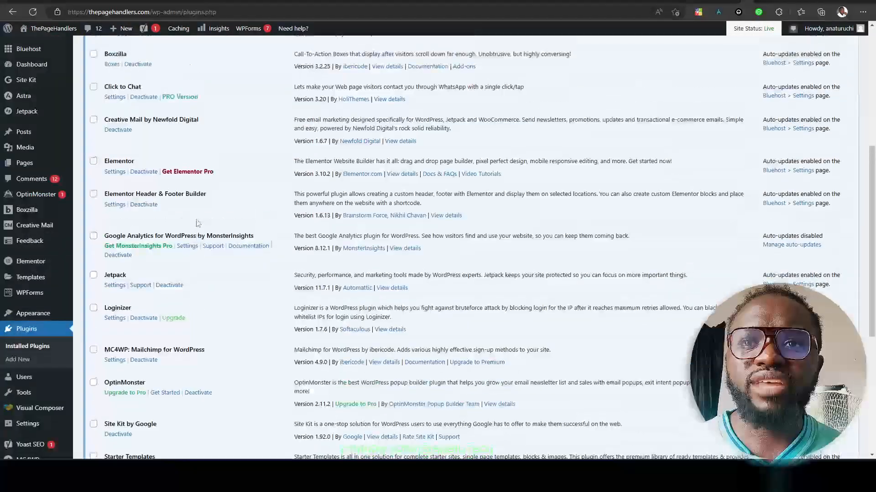
{"action": "scroll", "coordinate": [202, 215], "scroll_direction": "up", "scroll_amount": 3}
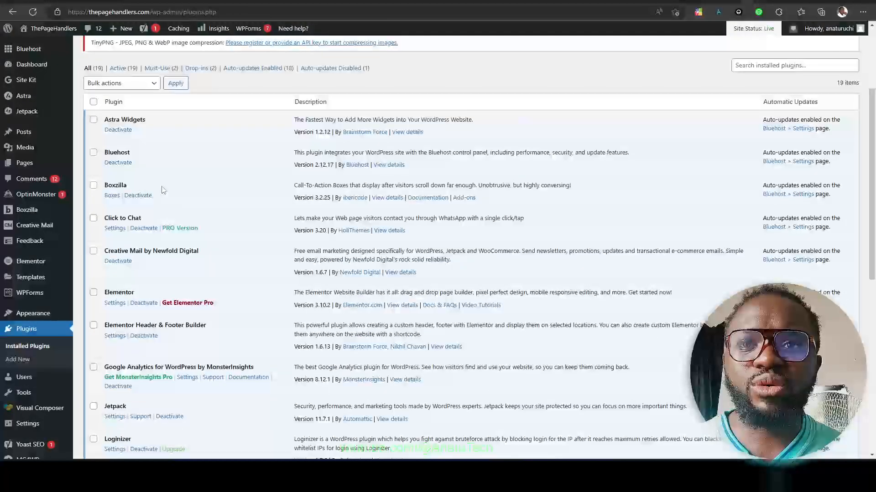
{"action": "scroll", "coordinate": [163, 190], "scroll_direction": "up", "scroll_amount": 3}
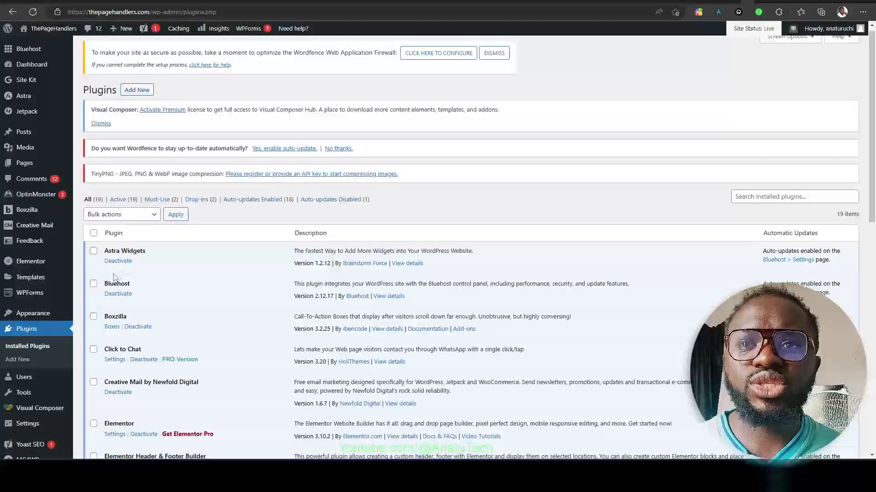
{"action": "scroll", "coordinate": [208, 253], "scroll_direction": "down", "scroll_amount": 12}
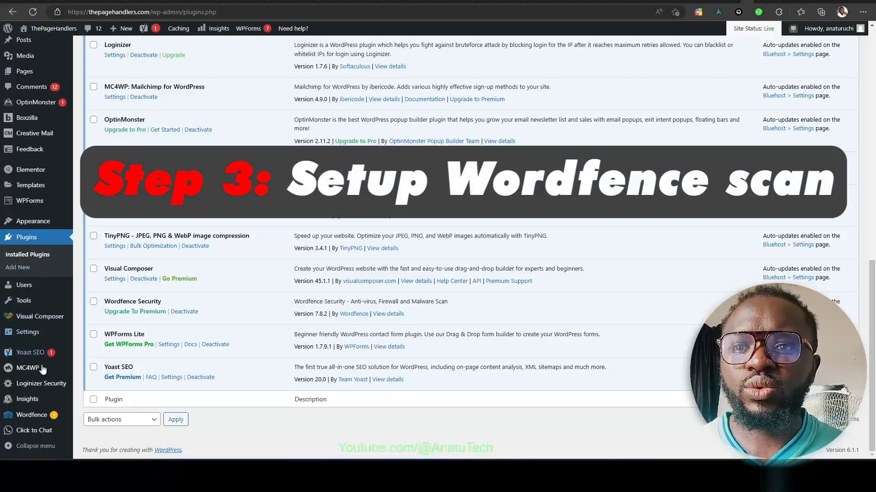
- Go to the Wordfence Scan page and step through its introductory tour
{"action": "mouse_move", "coordinate": [31, 415]}
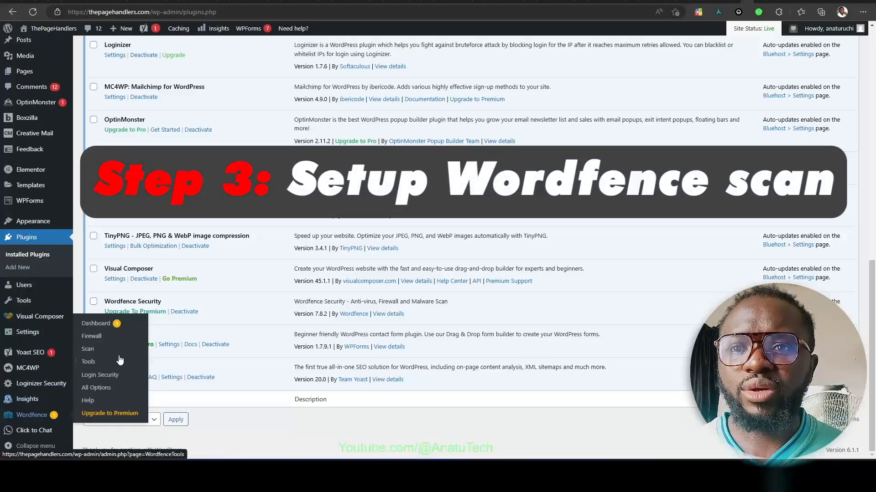
{"action": "left_click", "coordinate": [94, 354]}
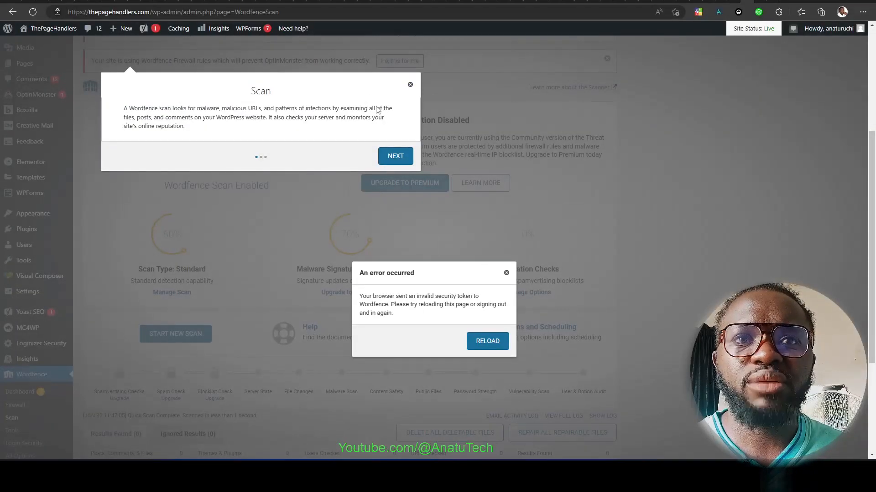
{"action": "left_click", "coordinate": [395, 156]}
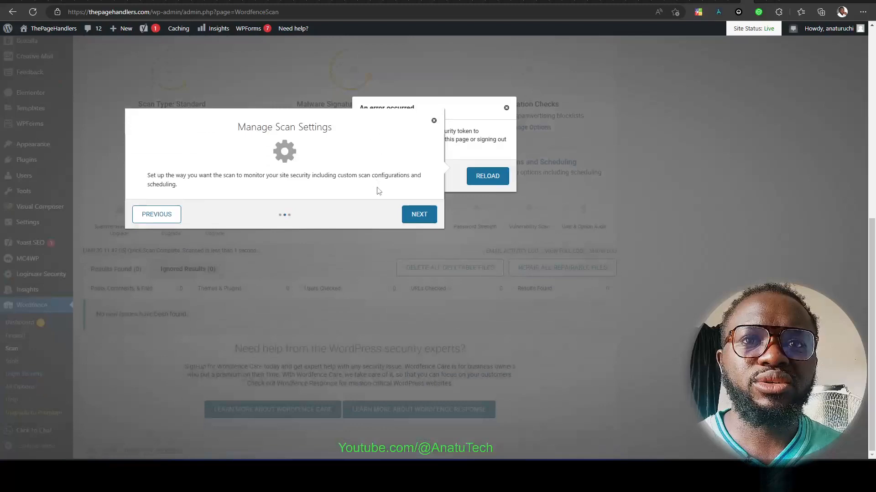
{"action": "left_click", "coordinate": [416, 216]}
{"action": "left_click", "coordinate": [540, 198]}
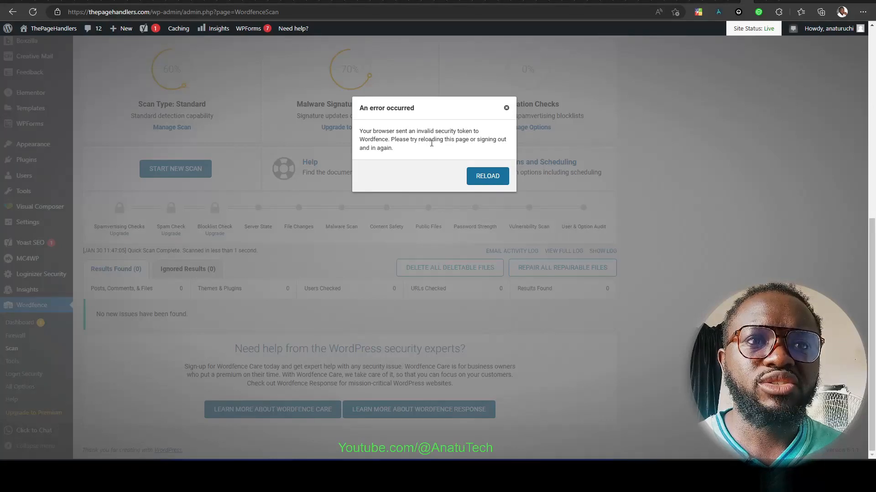
- Reload the Wordfence Scan page twice to clear the invalid security token error
{"action": "left_click", "coordinate": [477, 178]}
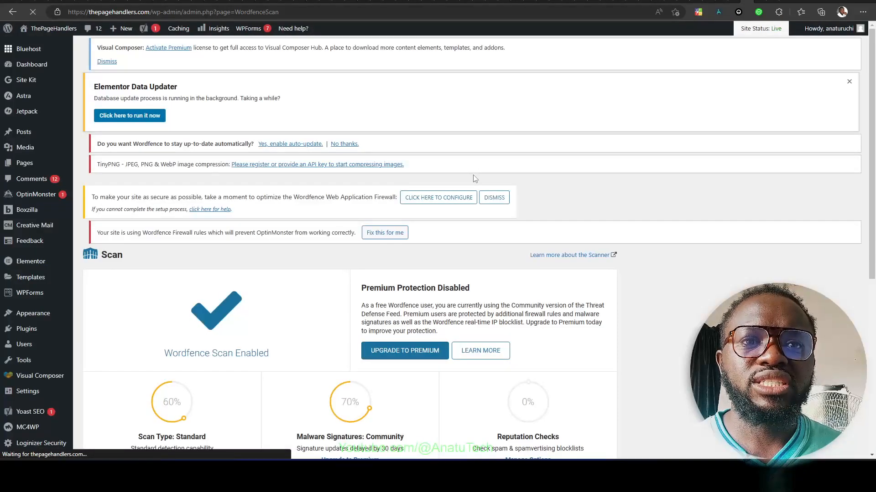
{"action": "scroll", "coordinate": [473, 179], "scroll_direction": "down", "scroll_amount": 4}
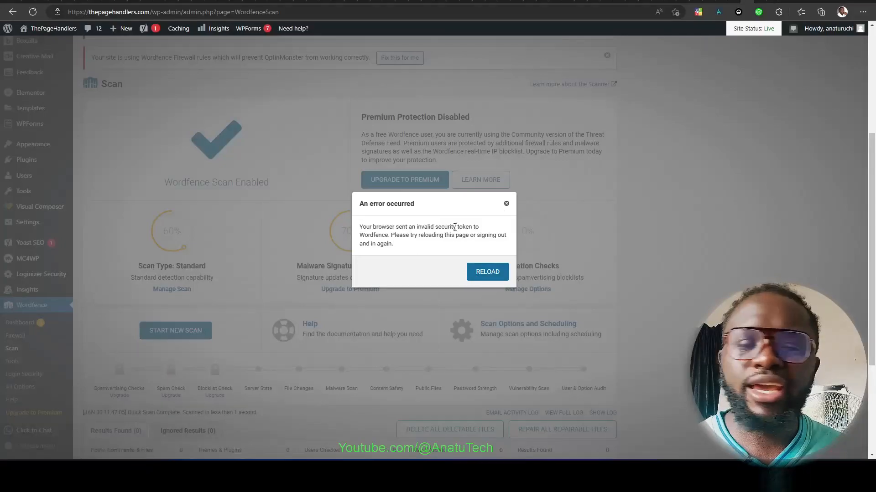
{"action": "left_click", "coordinate": [485, 272]}
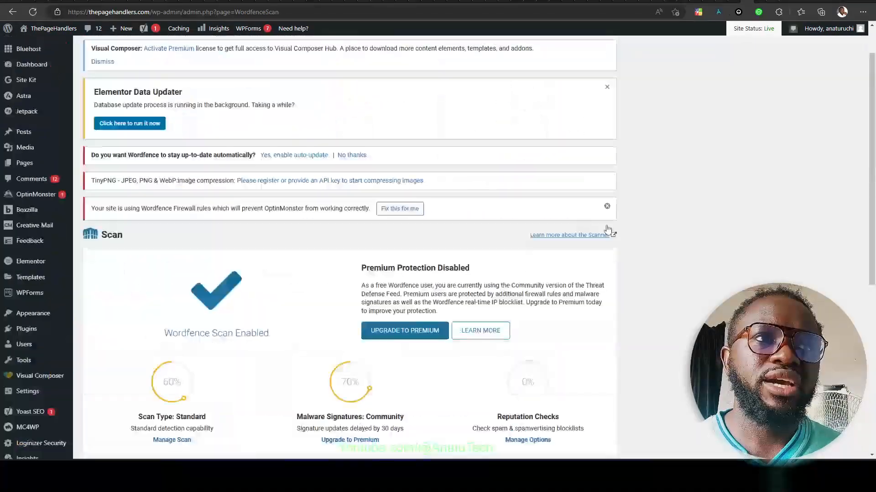
{"action": "scroll", "coordinate": [670, 189], "scroll_direction": "down", "scroll_amount": 3}
{"action": "scroll", "coordinate": [782, 135], "scroll_direction": "up", "scroll_amount": 4}
{"action": "scroll", "coordinate": [770, 147], "scroll_direction": "down", "scroll_amount": 4}
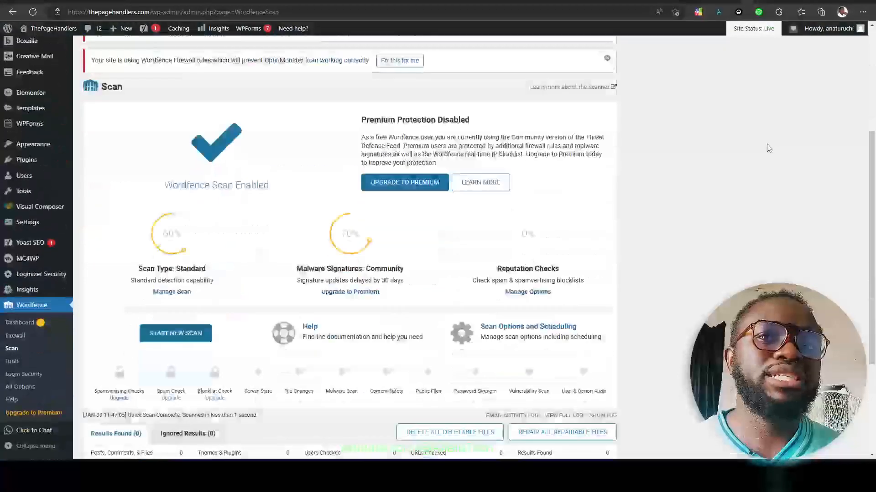
{"action": "scroll", "coordinate": [766, 153], "scroll_direction": "down", "scroll_amount": 2}
{"action": "scroll", "coordinate": [794, 105], "scroll_direction": "up", "scroll_amount": 4}
{"action": "mouse_move", "coordinate": [841, 33]}
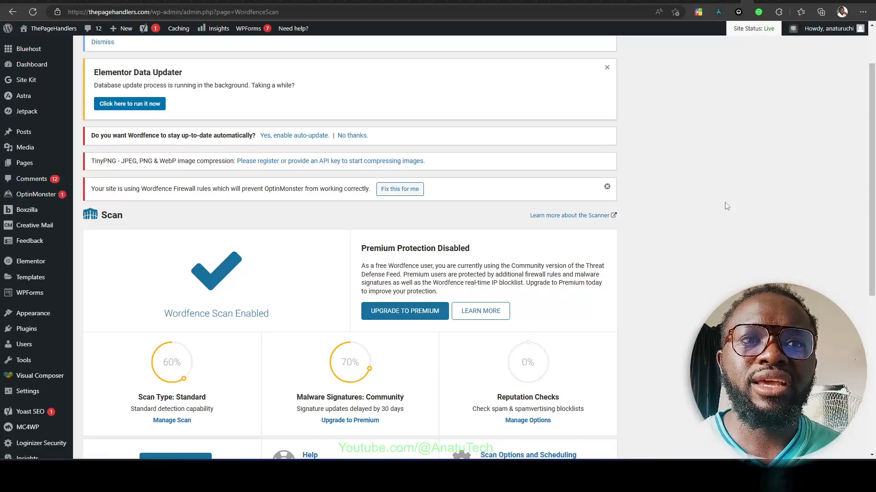
- Open the scan management settings, set the maximum execution time for each scan stage to 20, and save the changes
{"action": "scroll", "coordinate": [206, 158], "scroll_direction": "down", "scroll_amount": 5}
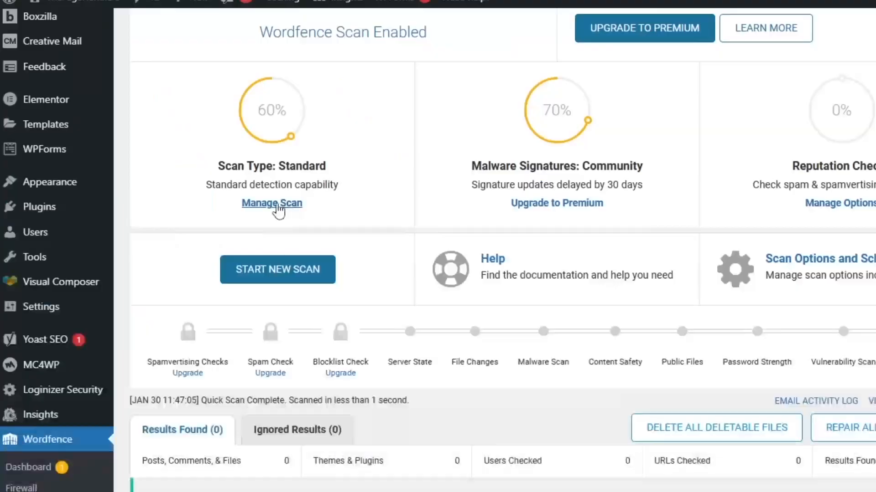
{"action": "left_click", "coordinate": [174, 158]}
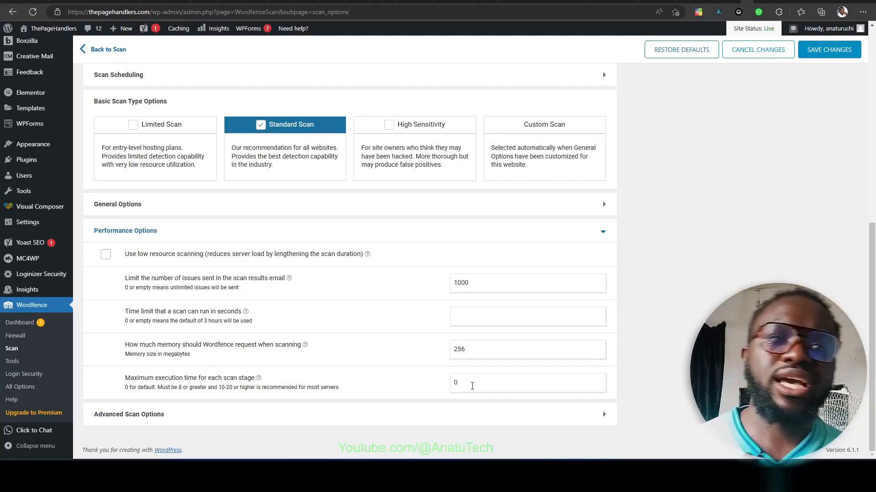
{"action": "double_click", "coordinate": [472, 386]}
{"action": "type", "text": "2"}
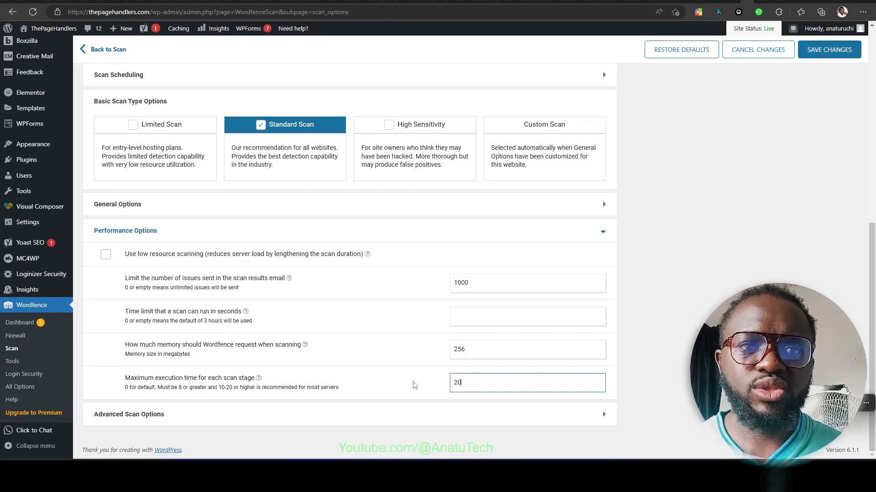
{"action": "left_click", "coordinate": [829, 49]}
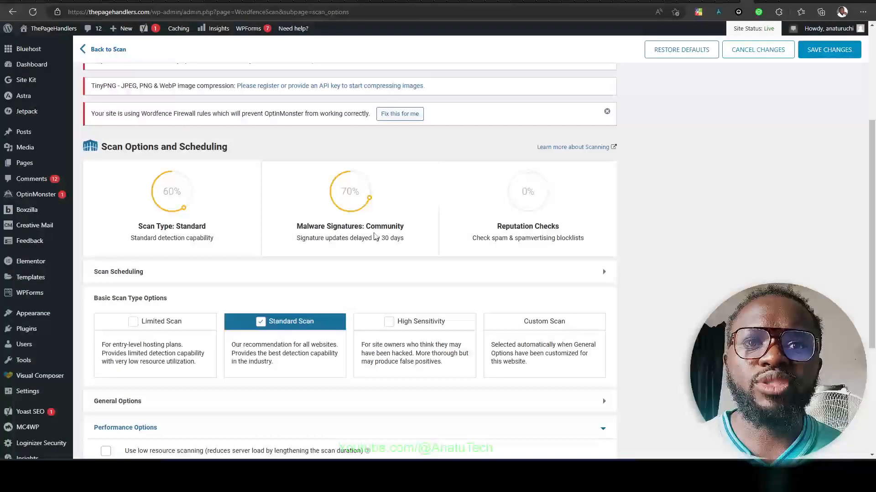
- Set the basic scan type to High Sensitivity and save the changes
{"action": "scroll", "coordinate": [374, 236], "scroll_direction": "down", "scroll_amount": 4}
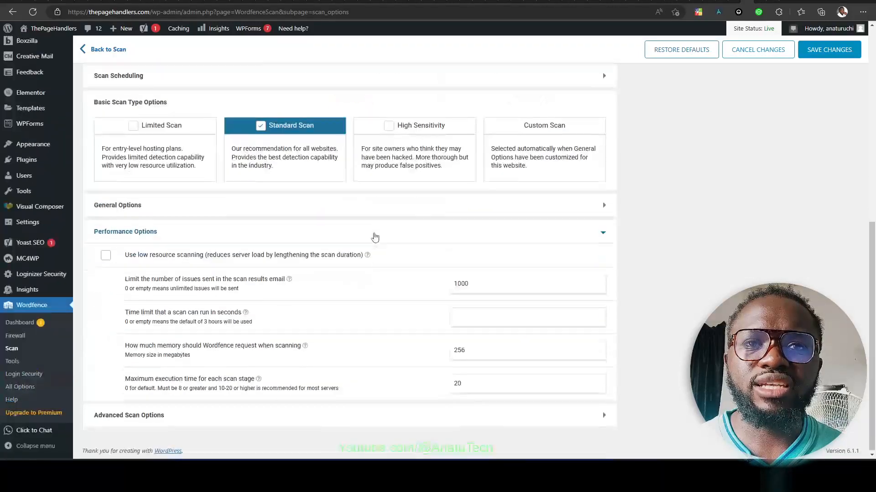
{"action": "scroll", "coordinate": [378, 228], "scroll_direction": "up", "scroll_amount": 1}
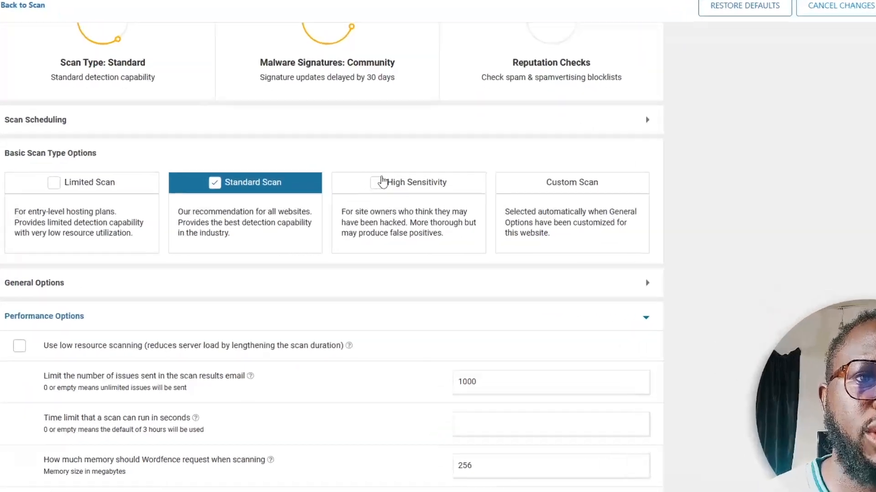
{"action": "left_click", "coordinate": [380, 182]}
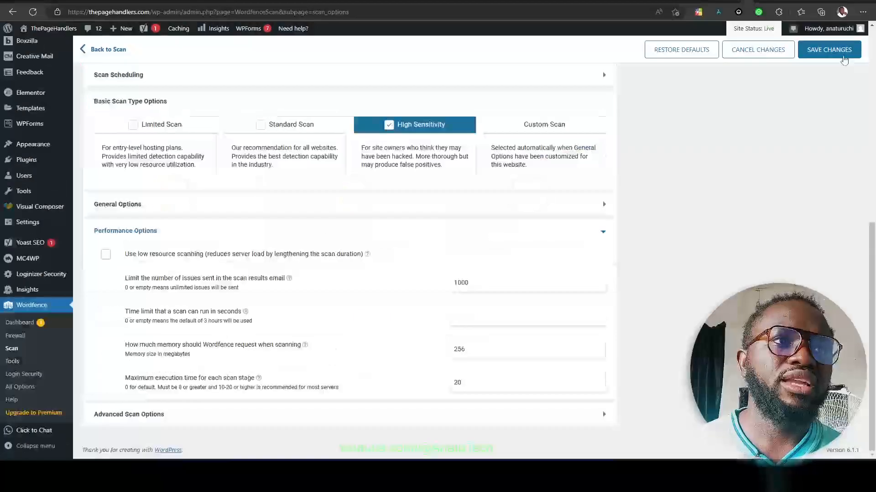
{"action": "left_click", "coordinate": [829, 50]}
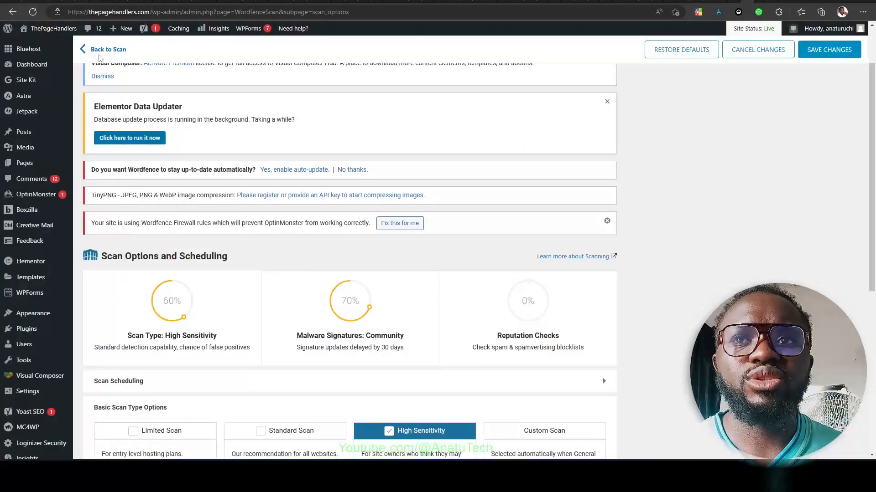
- Return to the Scan page, start a new scan, and resume its paused status updates
{"action": "left_click", "coordinate": [102, 51]}
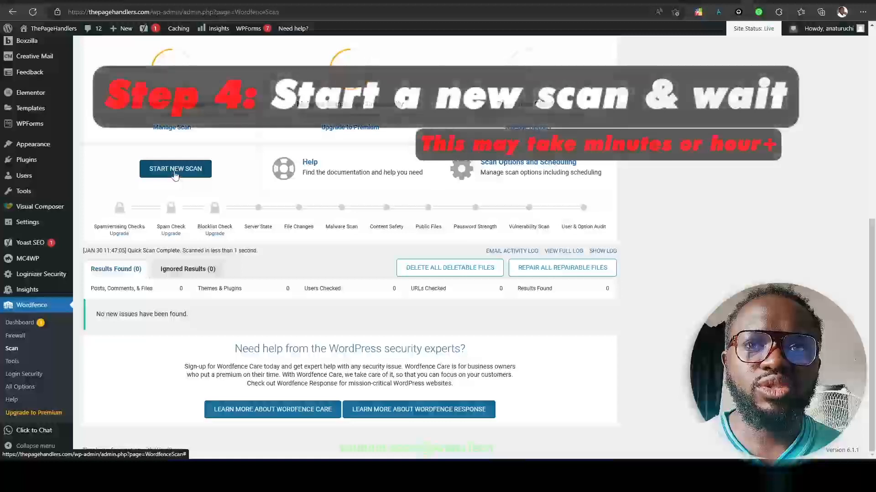
{"action": "left_click", "coordinate": [174, 170]}
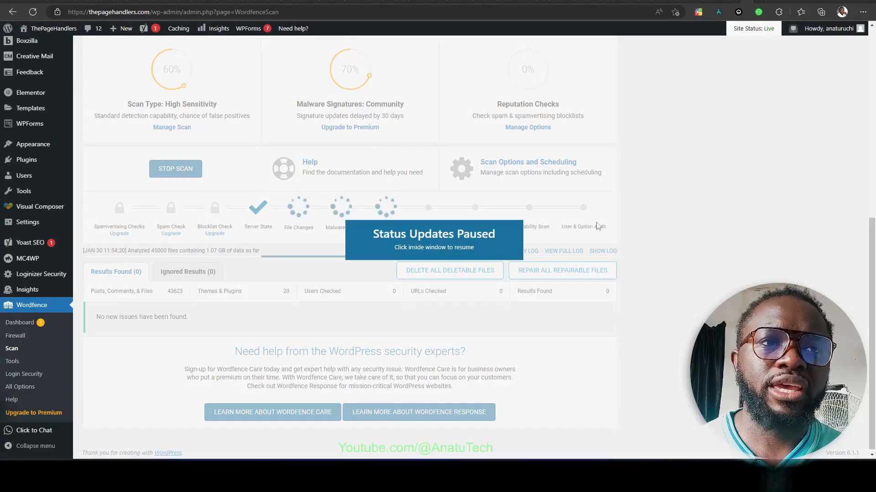
{"action": "left_click", "coordinate": [659, 210]}
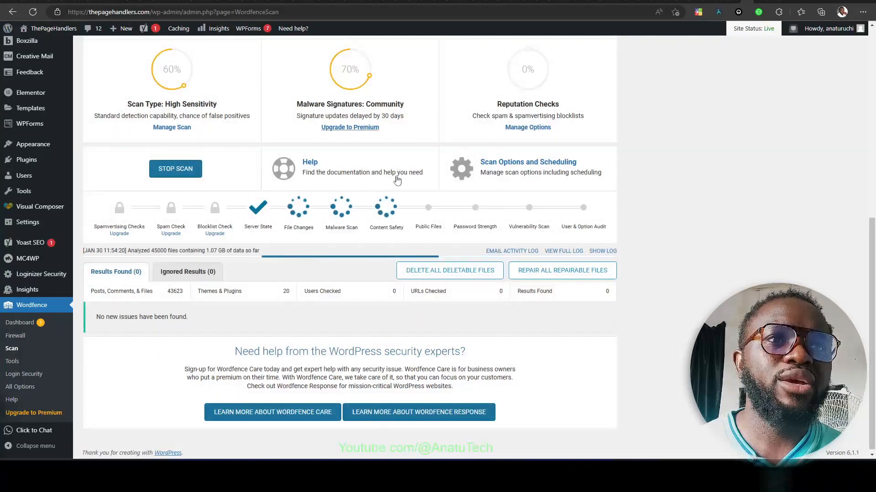
- Look at the site's homepage in another browser tab, and return to the running scan with status updates resumed
{"action": "left_click", "coordinate": [760, 1]}
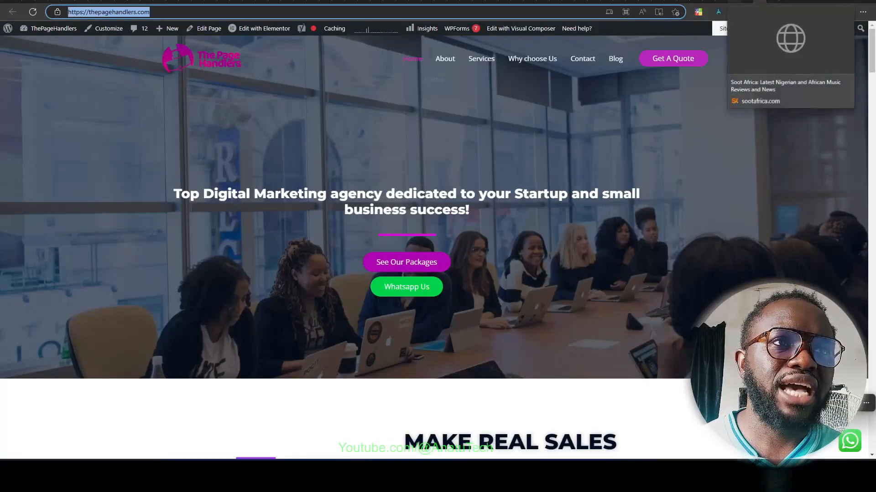
{"action": "left_click", "coordinate": [746, 1]}
{"action": "left_click", "coordinate": [761, 1]}
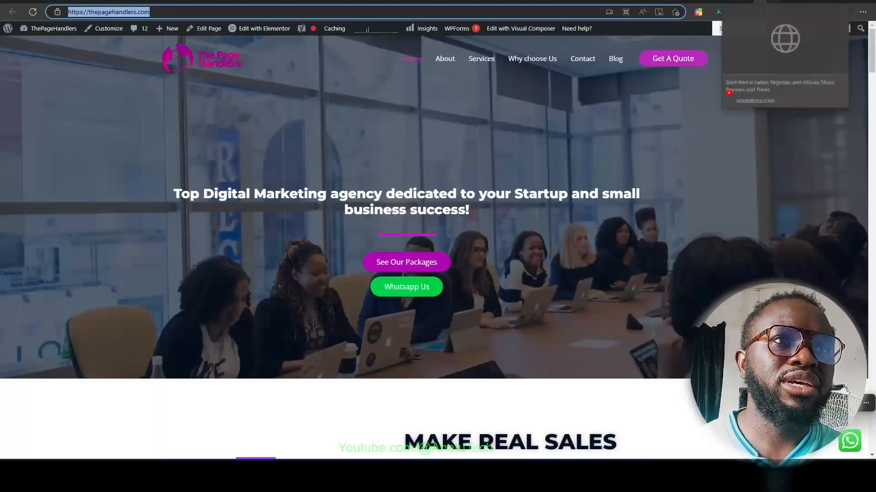
{"action": "left_click", "coordinate": [746, 1]}
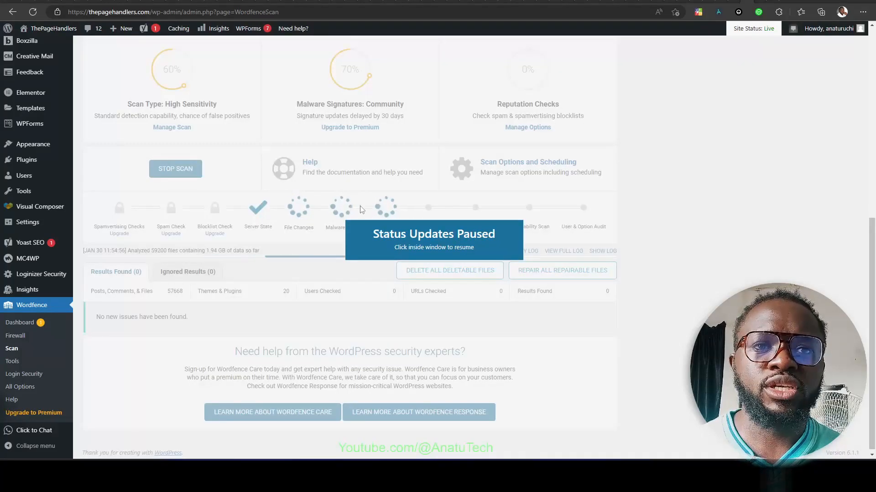
{"action": "left_click", "coordinate": [688, 202]}
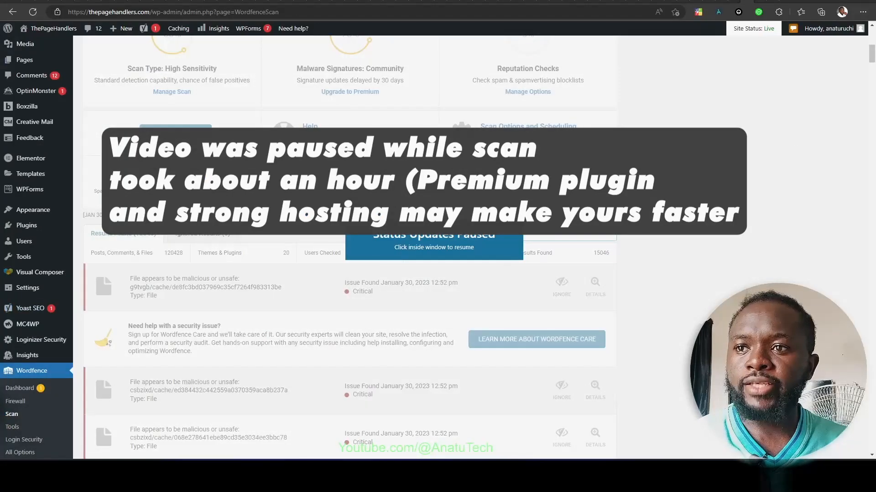
- Resume the status updates and look through the scan results for files flagged as malicious or unsafe
{"action": "left_click", "coordinate": [678, 217]}
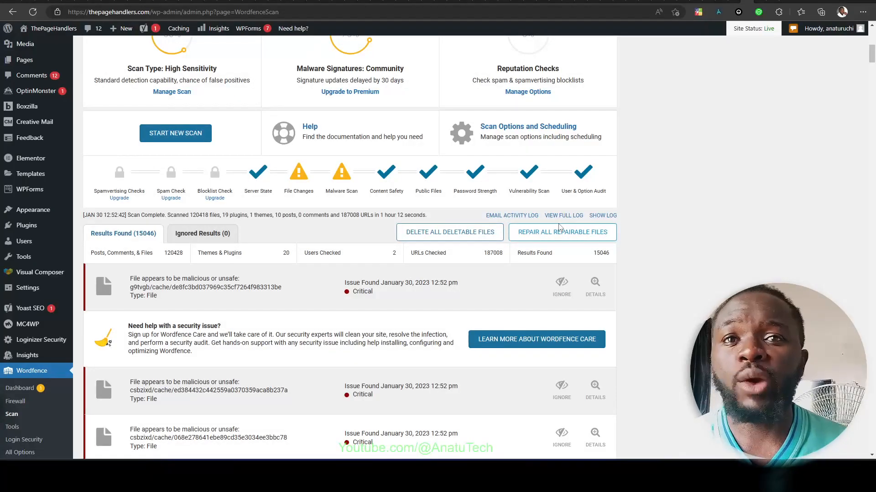
{"action": "scroll", "coordinate": [136, 249], "scroll_direction": "up", "scroll_amount": 1}
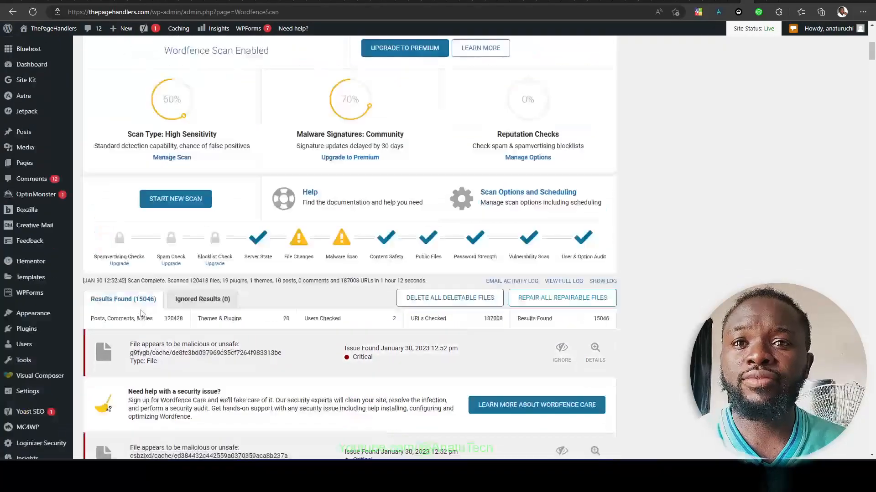
{"action": "scroll", "coordinate": [164, 312], "scroll_direction": "down", "scroll_amount": 10}
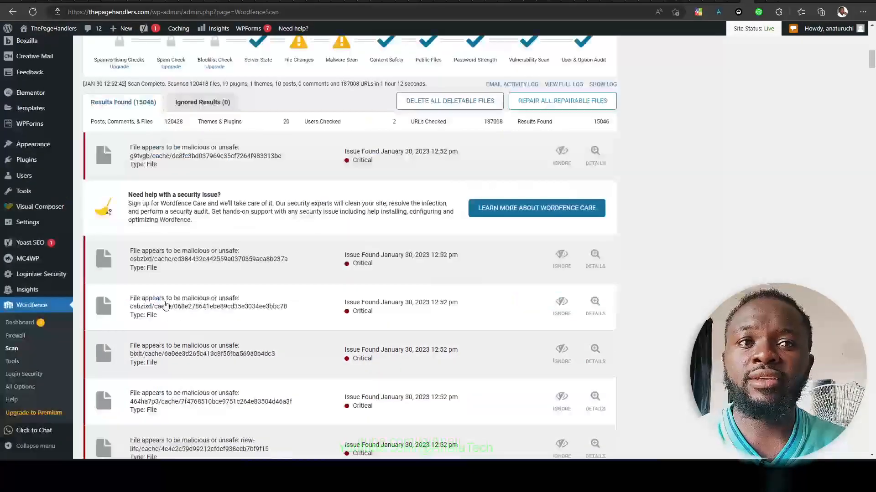
{"action": "scroll", "coordinate": [172, 303], "scroll_direction": "down", "scroll_amount": 10}
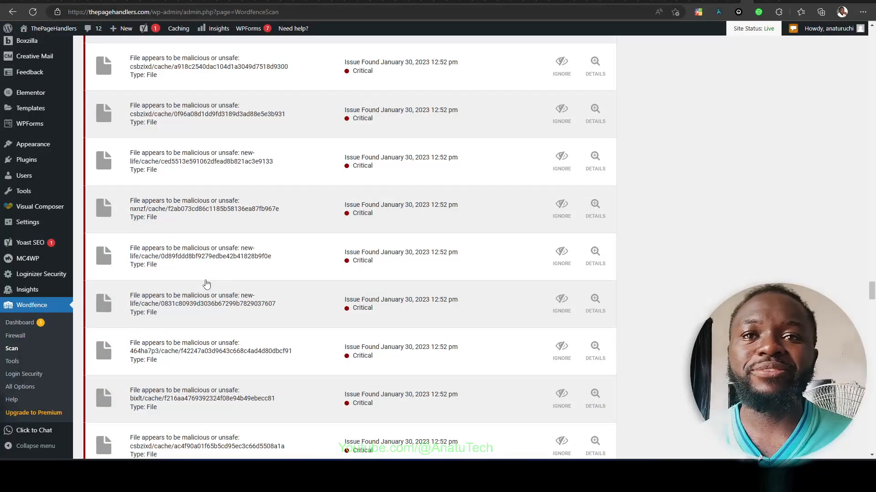
{"action": "scroll", "coordinate": [480, 223], "scroll_direction": "up", "scroll_amount": 10}
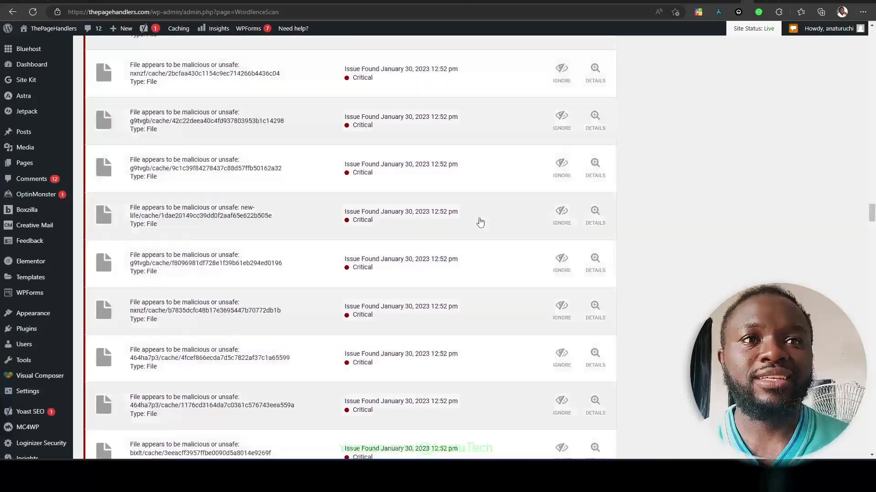
{"action": "scroll", "coordinate": [480, 223], "scroll_direction": "up", "scroll_amount": 10}
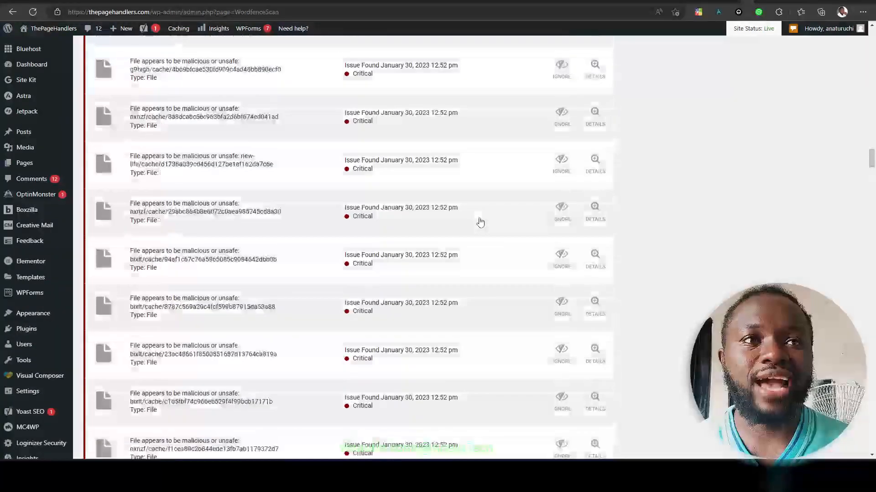
{"action": "scroll", "coordinate": [481, 222], "scroll_direction": "up", "scroll_amount": 5}
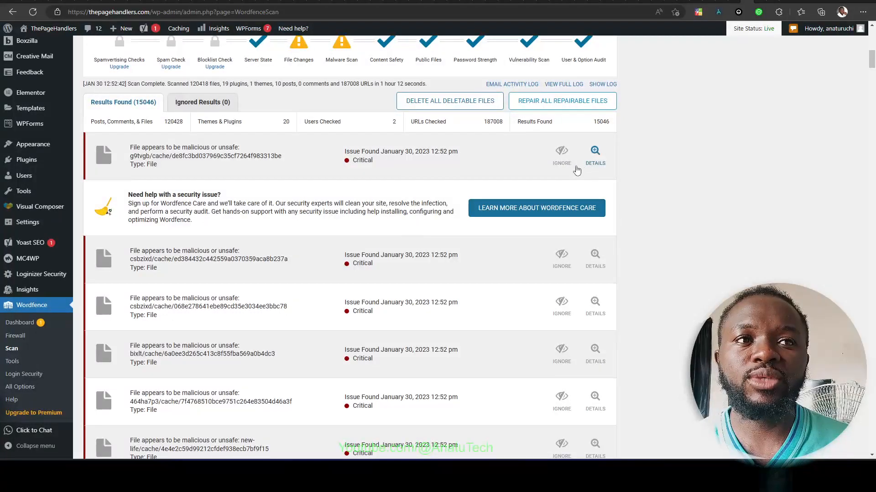
- Expand the details of the first flagged file and examine its filename, matched text, issue type, and available actions
{"action": "left_click", "coordinate": [592, 161]}
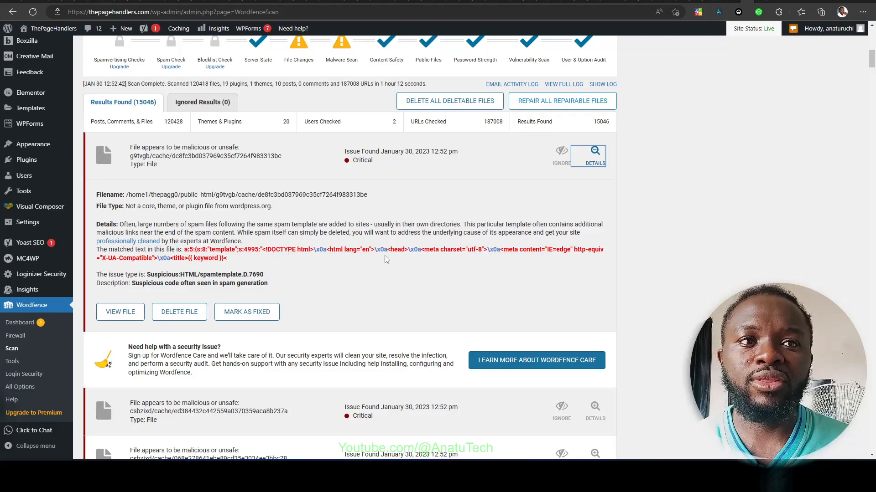
{"action": "scroll", "coordinate": [385, 260], "scroll_direction": "down", "scroll_amount": 5}
{"action": "scroll", "coordinate": [401, 273], "scroll_direction": "up", "scroll_amount": 5}
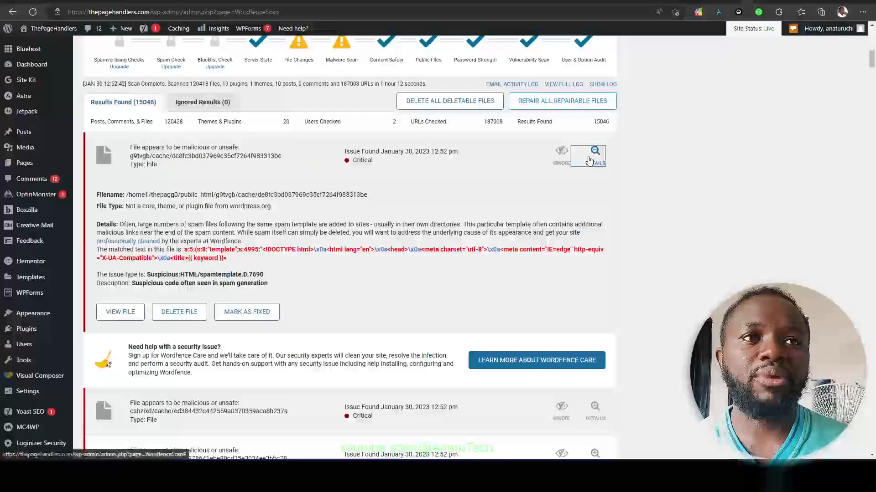
{"action": "left_click", "coordinate": [588, 159]}
{"action": "left_click", "coordinate": [590, 158]}
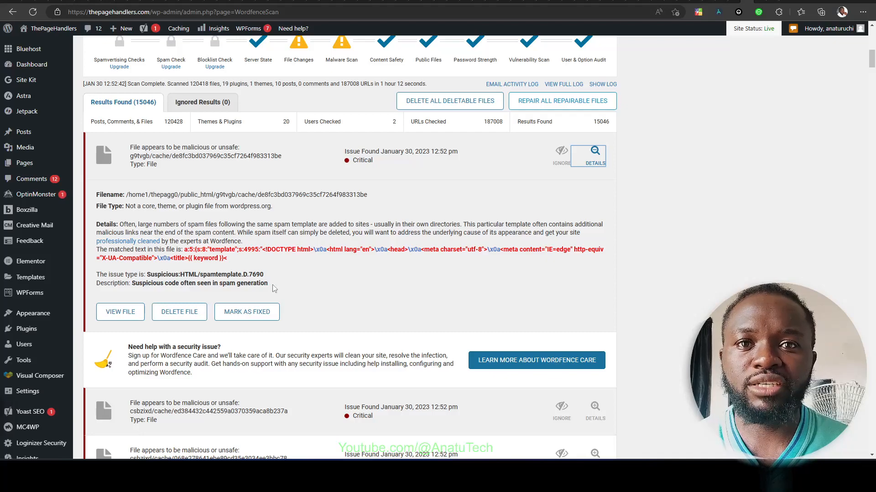
{"action": "scroll", "coordinate": [274, 288], "scroll_direction": "down", "scroll_amount": 4}
{"action": "scroll", "coordinate": [332, 246], "scroll_direction": "up", "scroll_amount": 10}
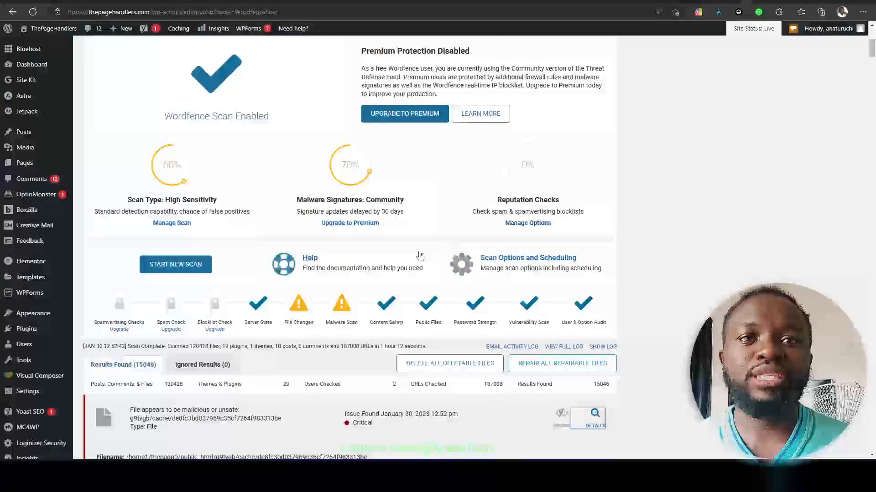
- Look over the completed scan's summary, the bulk delete and repair options, and the list of files flagged as malicious or unsafe
{"action": "scroll", "coordinate": [419, 256], "scroll_direction": "down", "scroll_amount": 3}
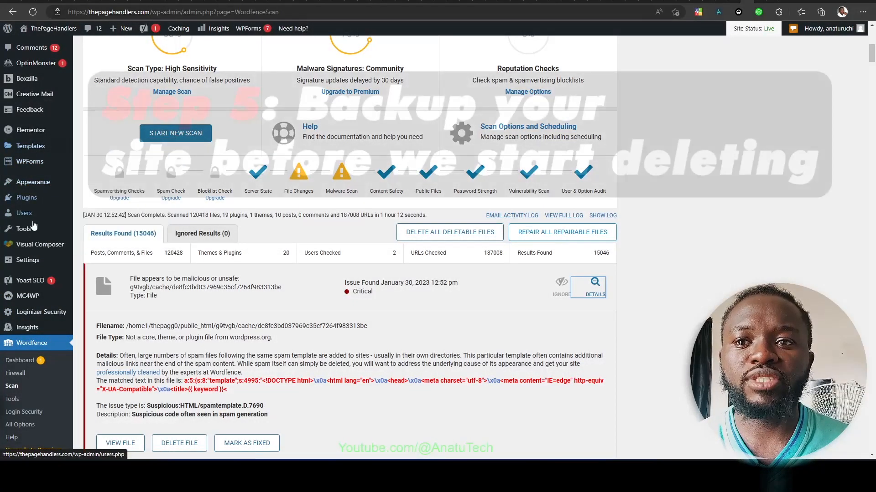
{"action": "scroll", "coordinate": [33, 225], "scroll_direction": "down", "scroll_amount": 6}
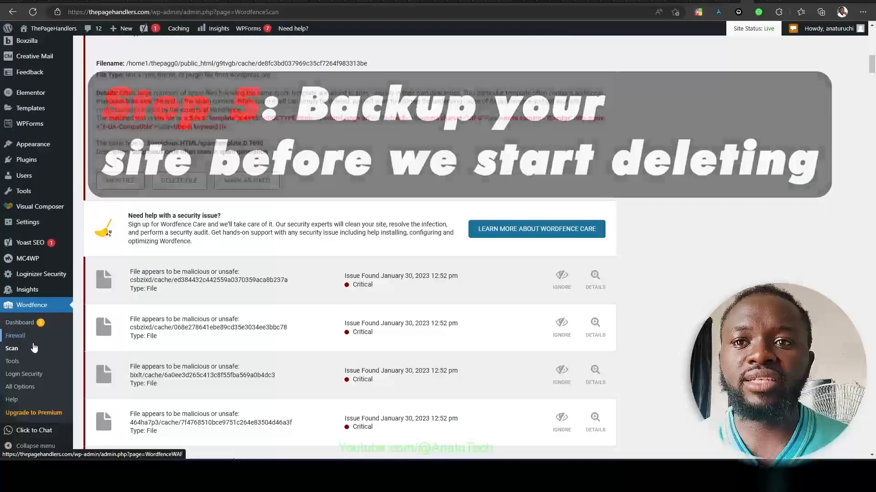
{"action": "mouse_move", "coordinate": [50, 272]}
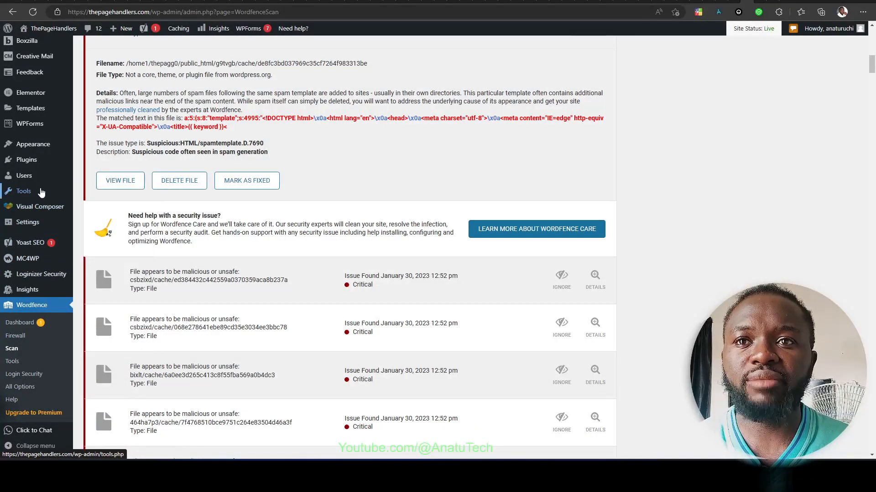
{"action": "scroll", "coordinate": [50, 197], "scroll_direction": "up", "scroll_amount": 2}
{"action": "scroll", "coordinate": [234, 222], "scroll_direction": "up", "scroll_amount": 6}
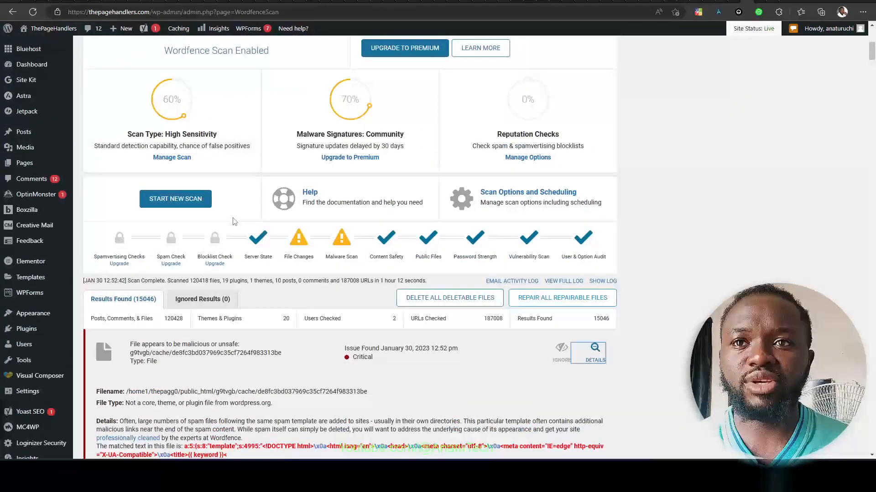
{"action": "scroll", "coordinate": [531, 243], "scroll_direction": "down", "scroll_amount": 1}
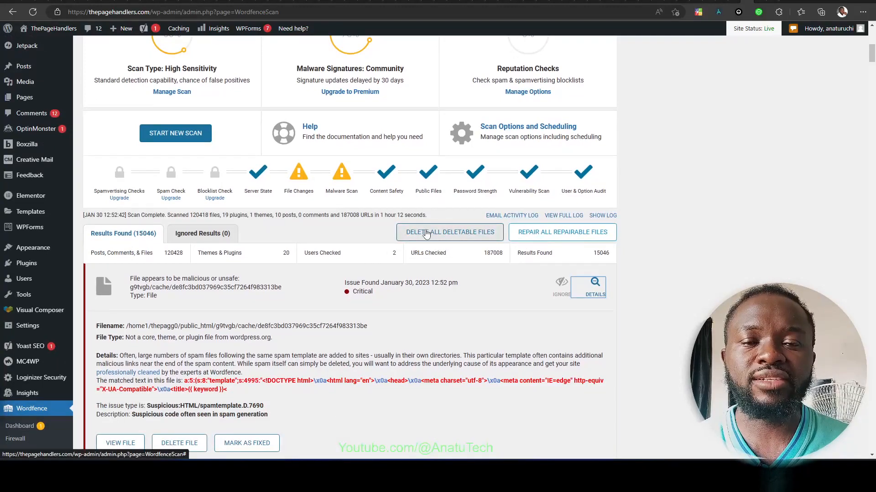
{"action": "scroll", "coordinate": [392, 296], "scroll_direction": "down", "scroll_amount": 4}
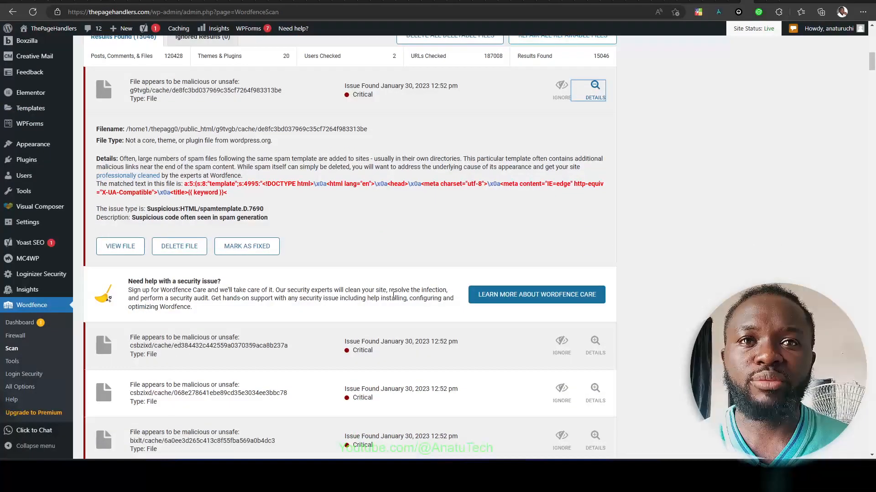
{"action": "scroll", "coordinate": [393, 297], "scroll_direction": "down", "scroll_amount": 5}
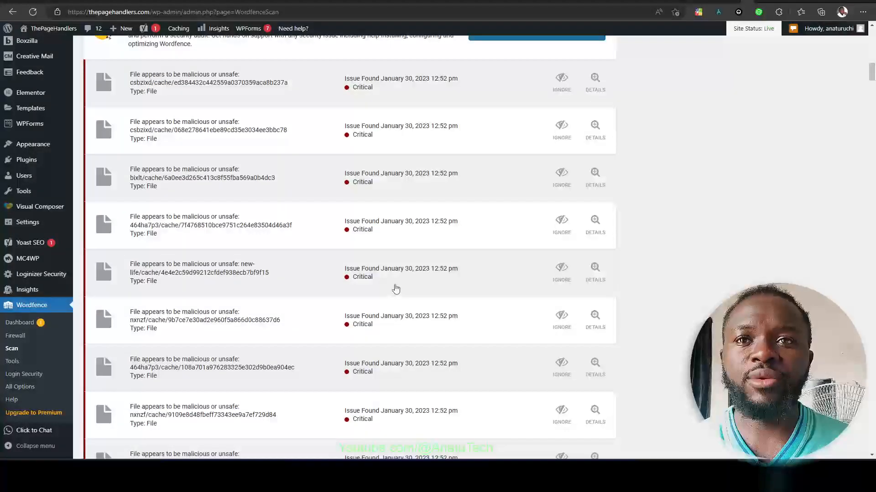
{"action": "scroll", "coordinate": [394, 294], "scroll_direction": "up", "scroll_amount": 5}
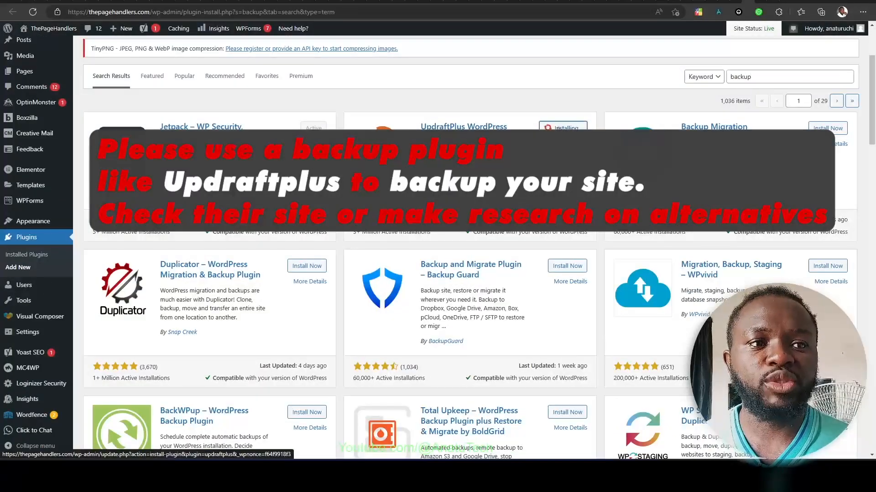
- Install and activate the UpdraftPlus backup plugin, and run an immediate backup of the site
{"action": "scroll", "coordinate": [529, 233], "scroll_direction": "down", "scroll_amount": 5}
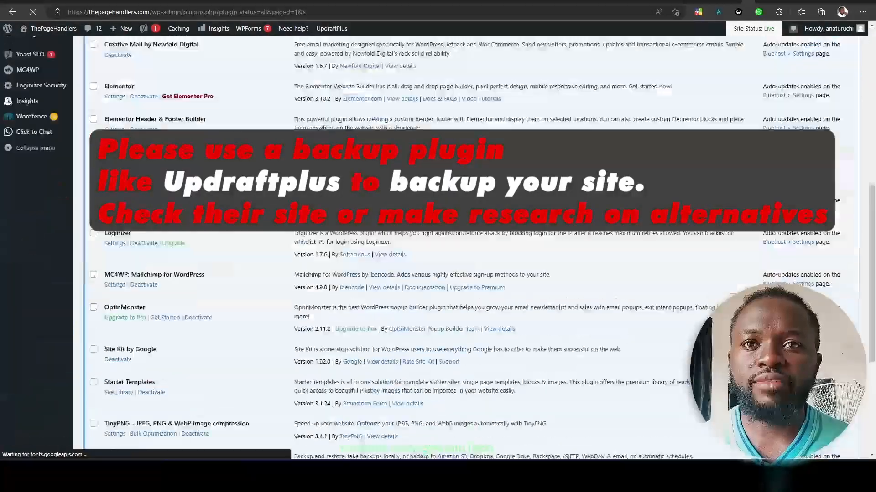
{"action": "scroll", "coordinate": [456, 246], "scroll_direction": "up", "scroll_amount": 10}
{"action": "scroll", "coordinate": [456, 246], "scroll_direction": "down", "scroll_amount": 15}
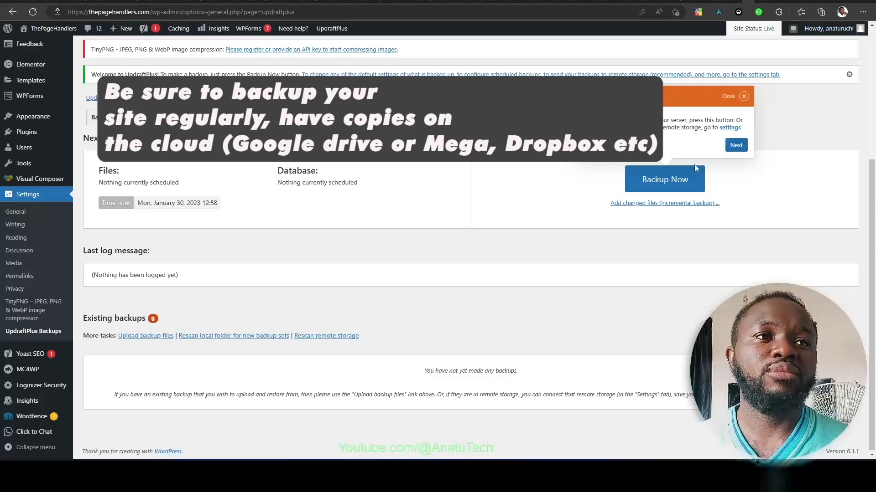
{"action": "left_click", "coordinate": [677, 182]}
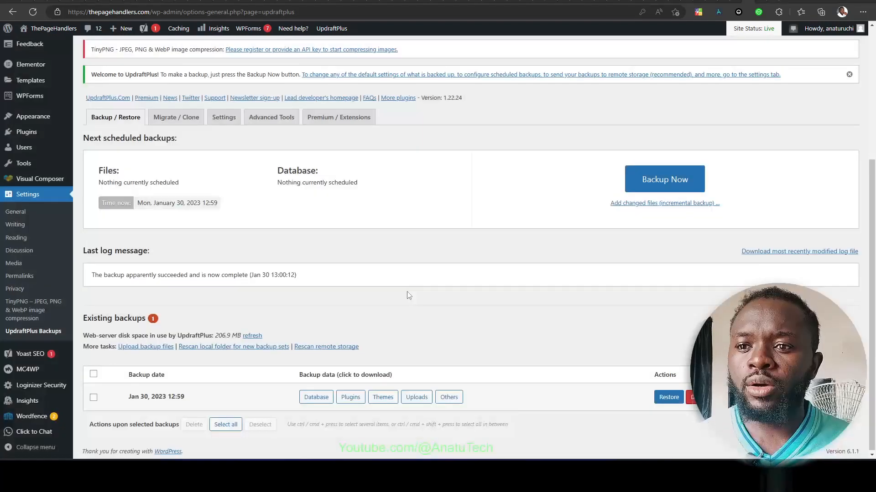
{"action": "scroll", "coordinate": [417, 268], "scroll_direction": "down", "scroll_amount": 1}
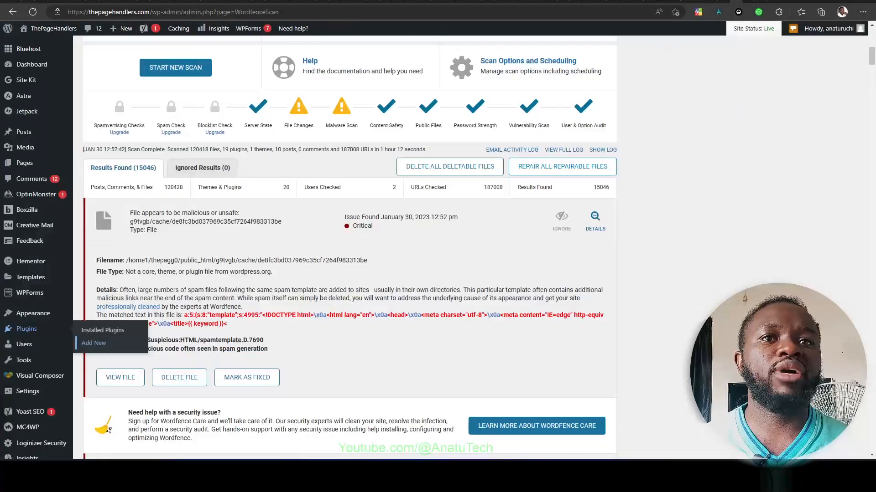
- Delete all deletable files from the Wordfence scan results, confirm the deletion warning, and close the deletion report
{"action": "scroll", "coordinate": [456, 259], "scroll_direction": "down", "scroll_amount": 6}
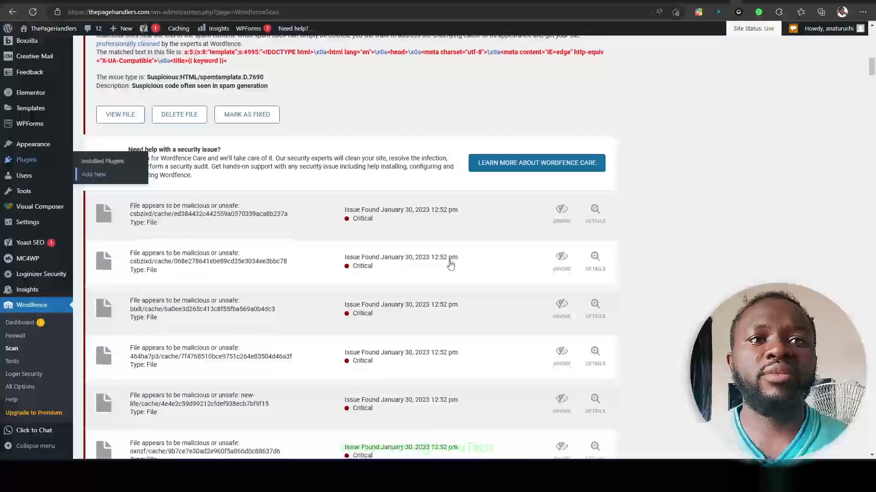
{"action": "scroll", "coordinate": [450, 263], "scroll_direction": "up", "scroll_amount": 6}
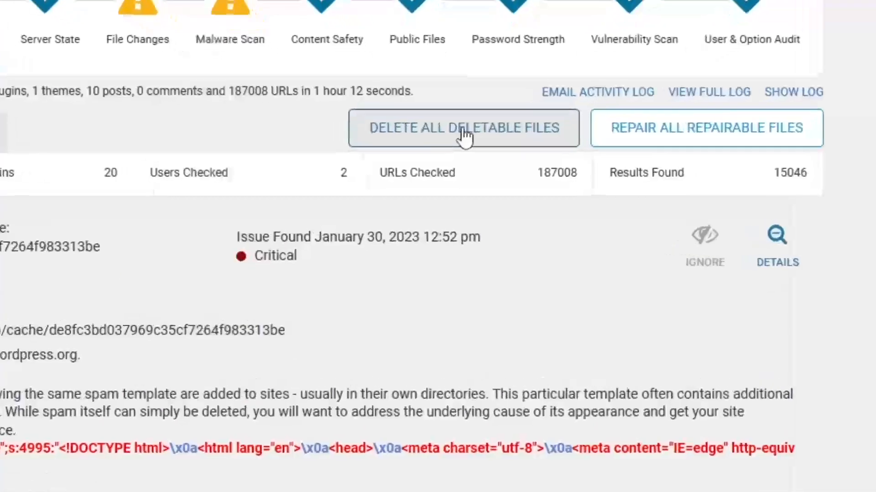
{"action": "left_click", "coordinate": [457, 148]}
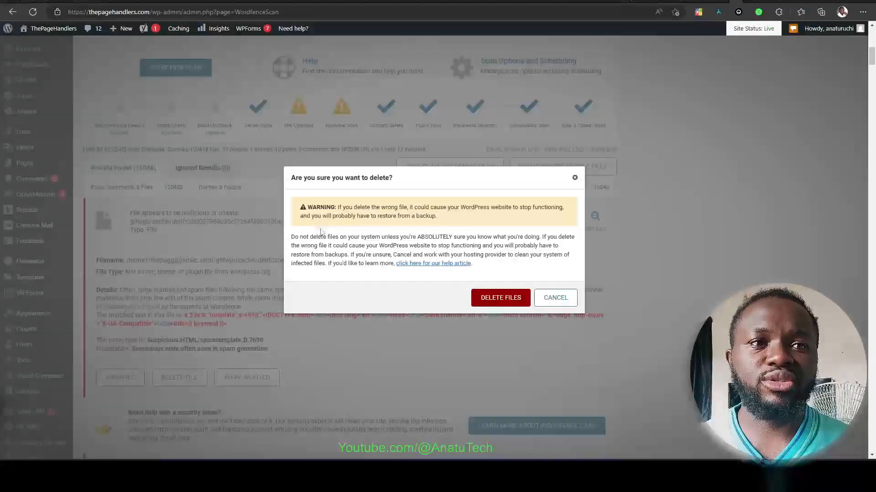
{"action": "scroll", "coordinate": [475, 297], "scroll_direction": "down", "scroll_amount": 5}
{"action": "scroll", "coordinate": [475, 297], "scroll_direction": "up", "scroll_amount": 5}
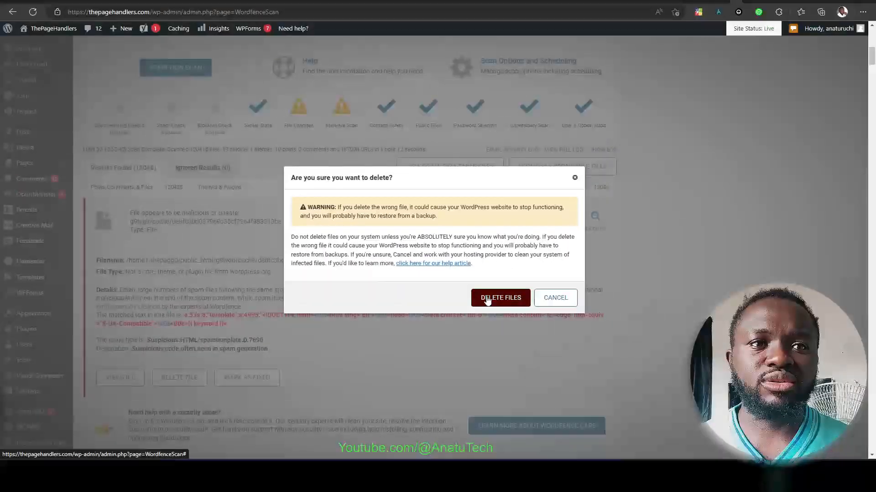
{"action": "left_click", "coordinate": [503, 318]}
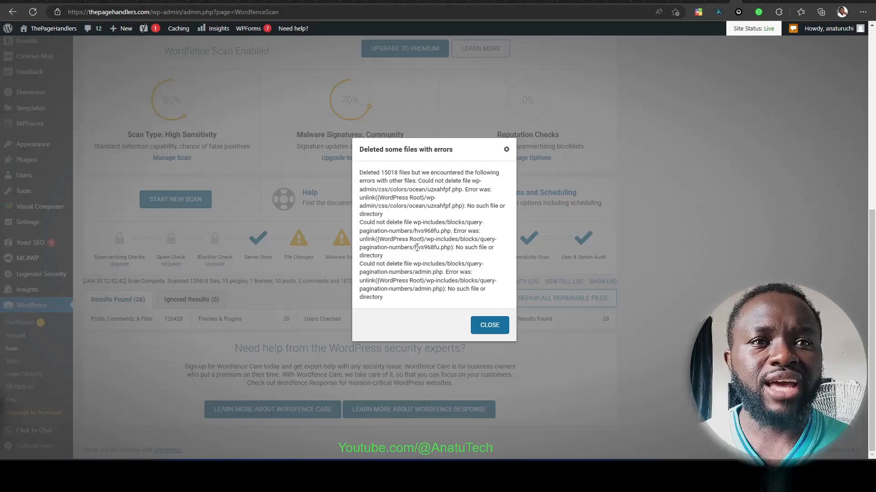
{"action": "left_click", "coordinate": [487, 326]}
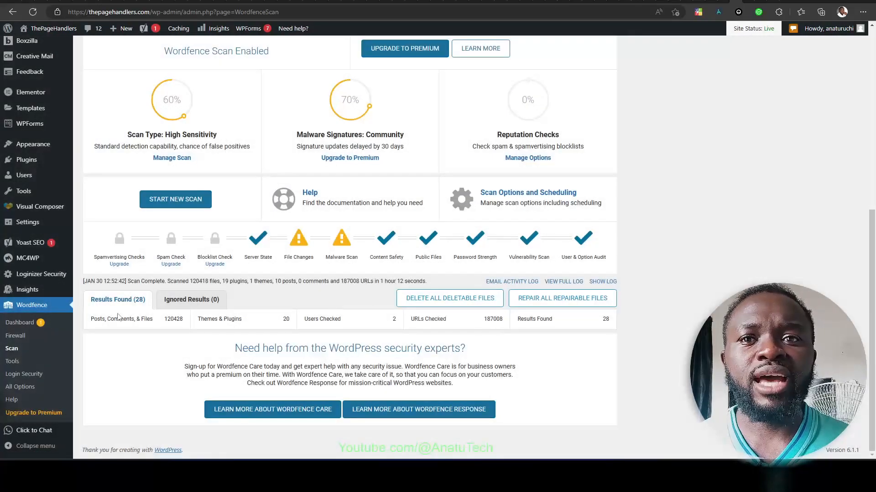
- Look over the scan page's notices, status, and results summary after the bulk deletion
{"action": "scroll", "coordinate": [299, 177], "scroll_direction": "up", "scroll_amount": 5}
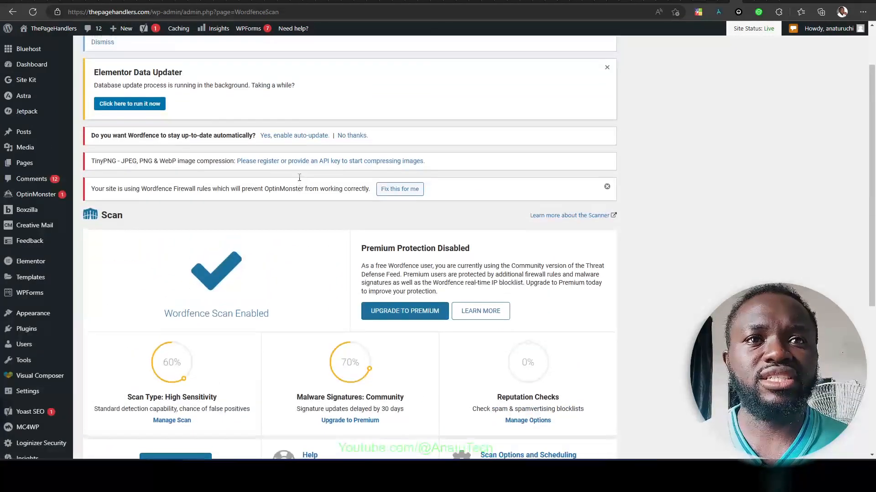
{"action": "scroll", "coordinate": [299, 178], "scroll_direction": "down", "scroll_amount": 5}
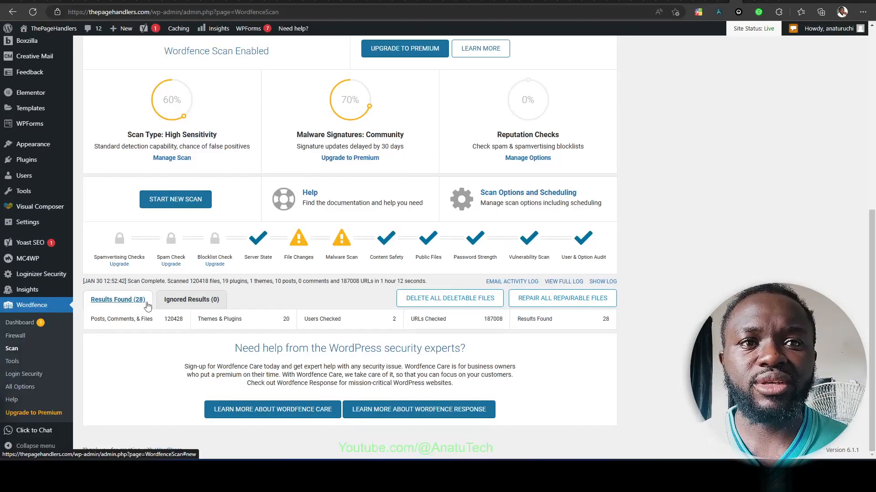
{"action": "double_click", "coordinate": [459, 304]}
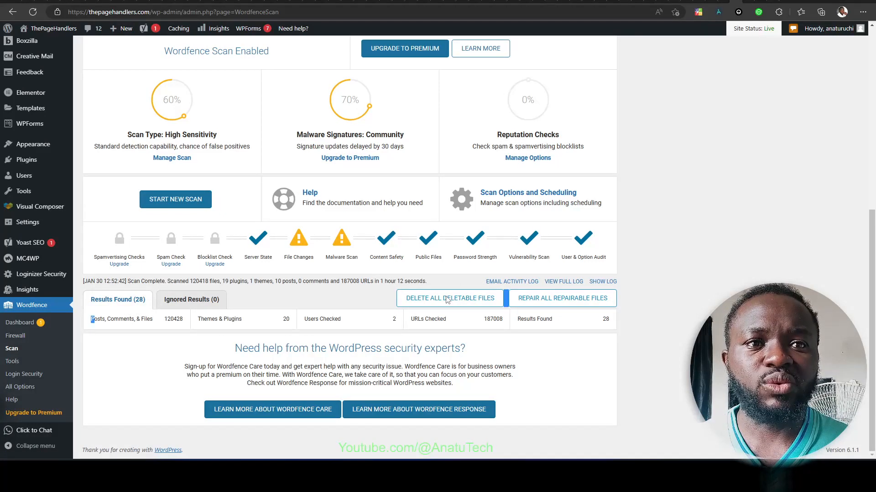
{"action": "left_click", "coordinate": [448, 299]}
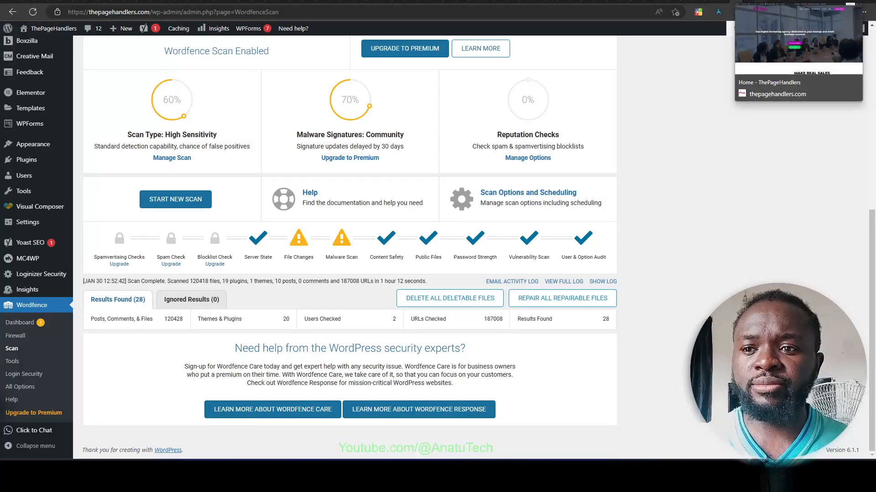
- Check the site's homepage in another browser tab, and return to the Wordfence scan page
{"action": "left_click", "coordinate": [776, 1]}
{"action": "left_click", "coordinate": [210, 67]}
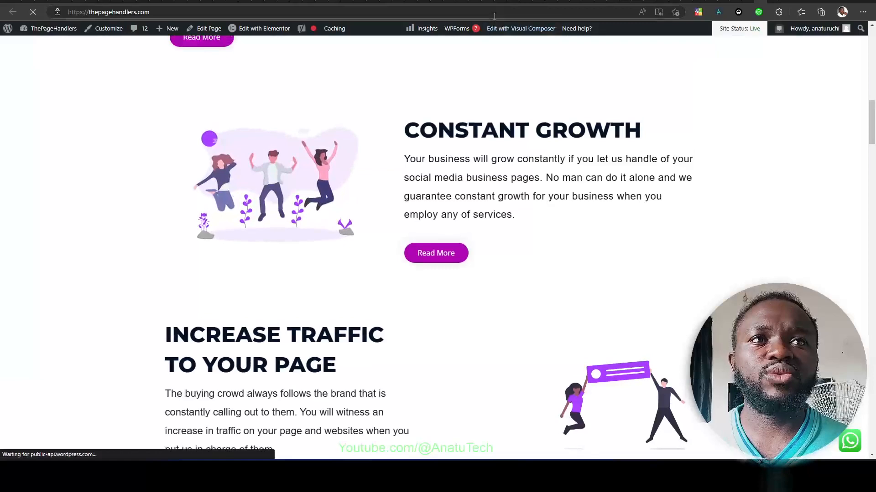
{"action": "left_click", "coordinate": [494, 13]}
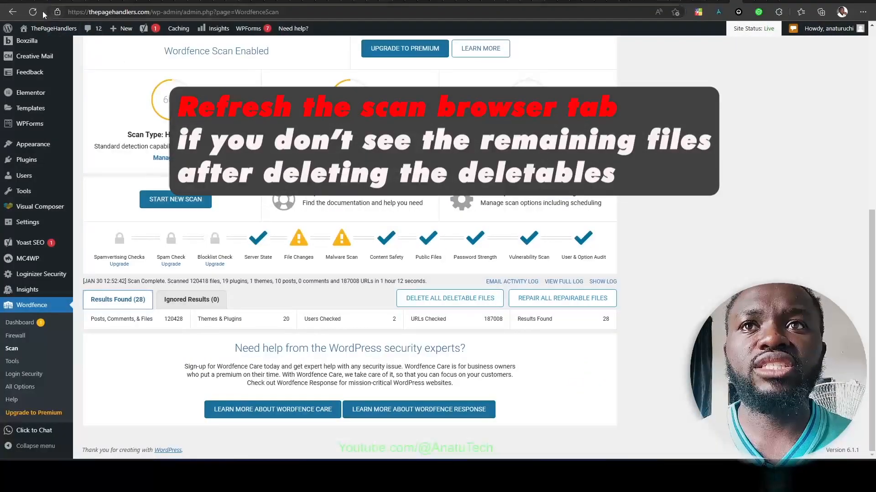
- Refresh the scan page and look through the files still listed in the results
{"action": "left_click", "coordinate": [40, 13]}
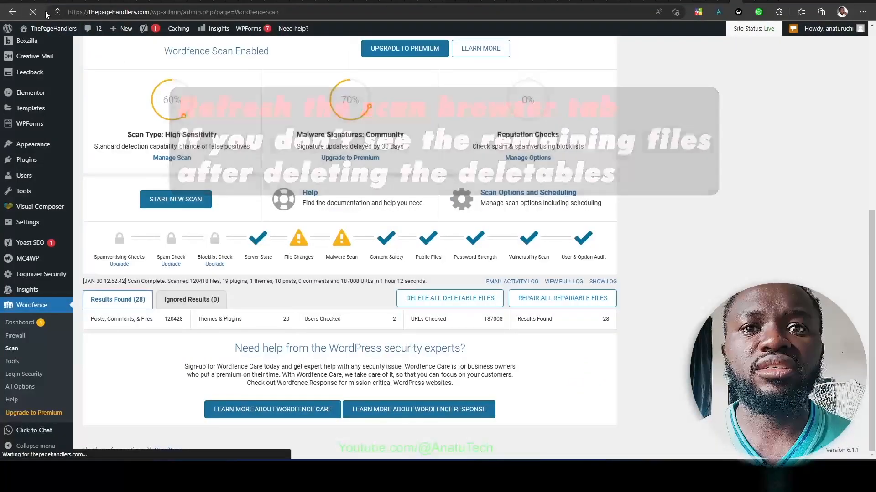
{"action": "scroll", "coordinate": [308, 248], "scroll_direction": "down", "scroll_amount": 20}
{"action": "scroll", "coordinate": [339, 259], "scroll_direction": "down", "scroll_amount": 4}
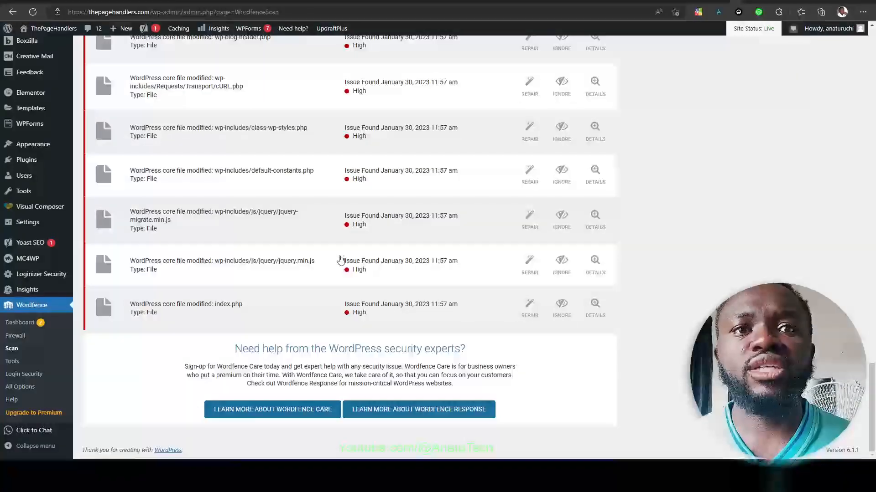
{"action": "scroll", "coordinate": [339, 251], "scroll_direction": "up", "scroll_amount": 12}
{"action": "scroll", "coordinate": [339, 240], "scroll_direction": "up", "scroll_amount": 3}
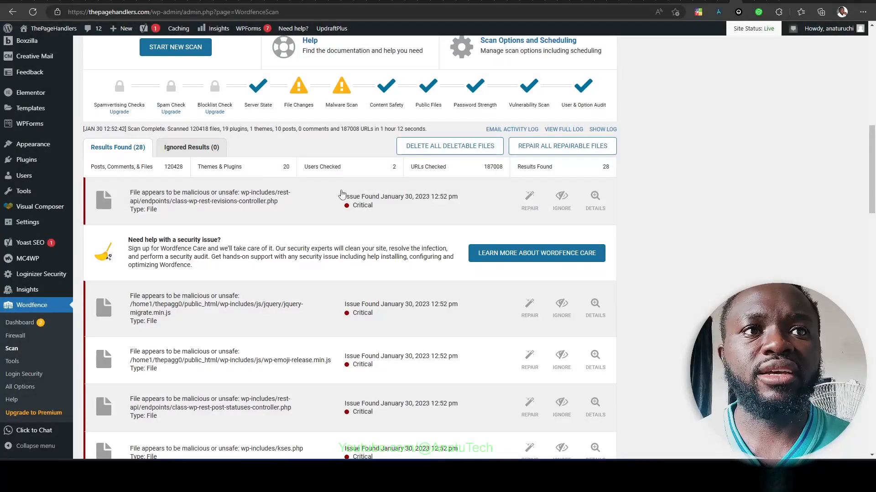
- Expand the details of the flagged class-wp-rest-revisions-controller.php, jquery-migrate.min.js, and wp-config.php files
{"action": "left_click", "coordinate": [363, 189]}
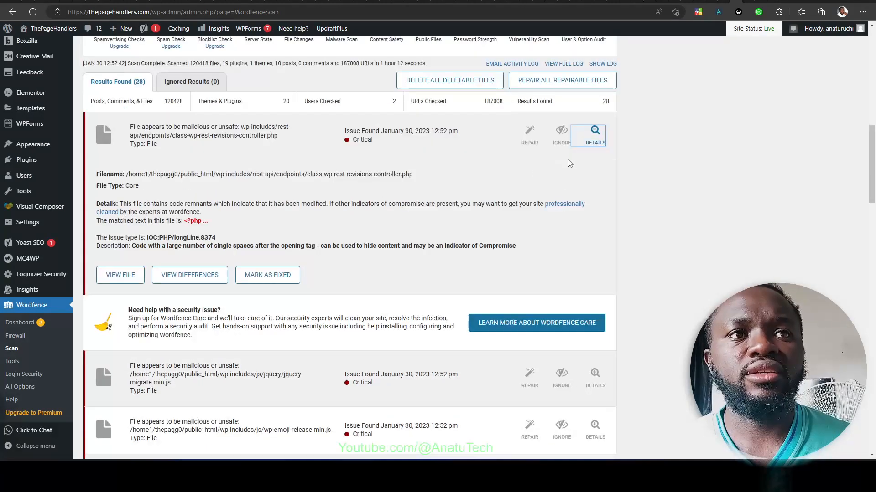
{"action": "scroll", "coordinate": [182, 256], "scroll_direction": "down", "scroll_amount": 3}
{"action": "left_click", "coordinate": [186, 249]}
{"action": "scroll", "coordinate": [369, 257], "scroll_direction": "down", "scroll_amount": 15}
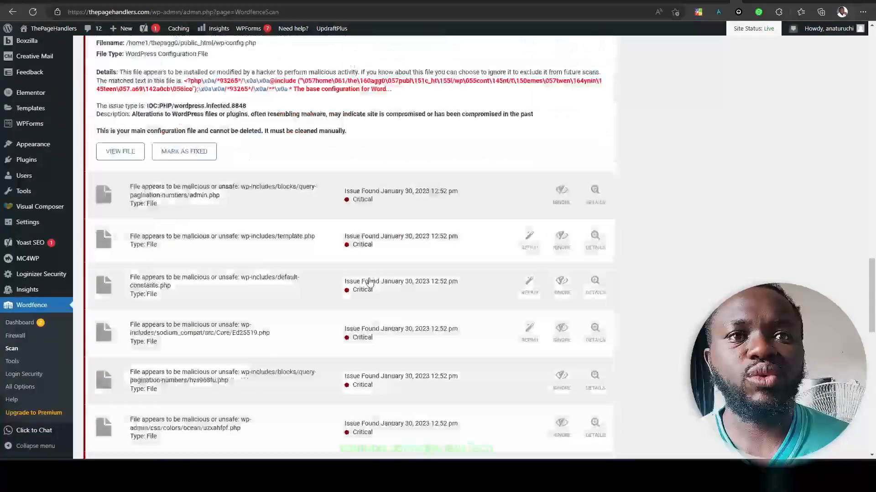
- Look through the remaining critical and high-severity results, including the modified WordPress core files and the wp-config.php entry
{"action": "scroll", "coordinate": [369, 303], "scroll_direction": "down", "scroll_amount": 5}
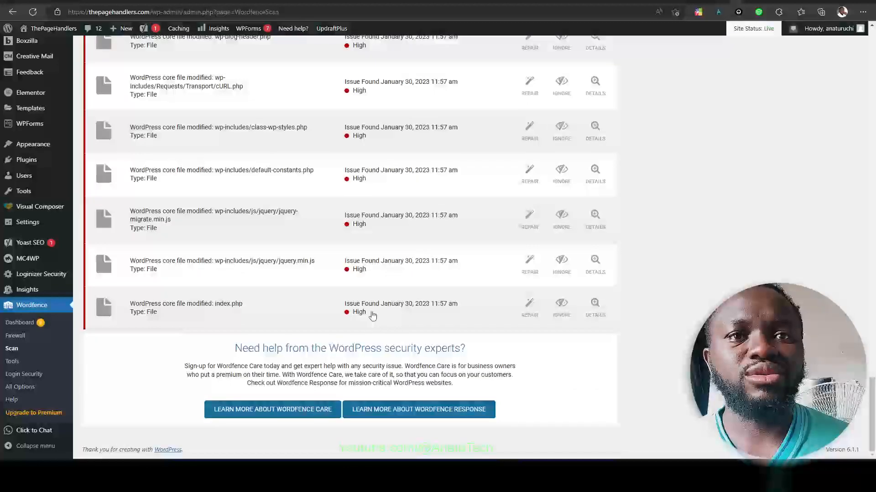
{"action": "scroll", "coordinate": [371, 315], "scroll_direction": "up", "scroll_amount": 15}
{"action": "scroll", "coordinate": [378, 315], "scroll_direction": "up", "scroll_amount": 5}
{"action": "scroll", "coordinate": [401, 314], "scroll_direction": "down", "scroll_amount": 15}
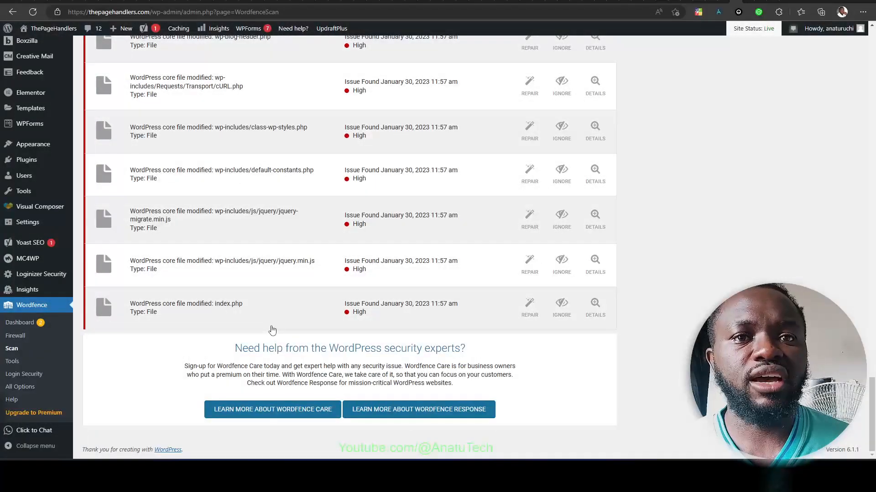
{"action": "scroll", "coordinate": [380, 230], "scroll_direction": "up", "scroll_amount": 15}
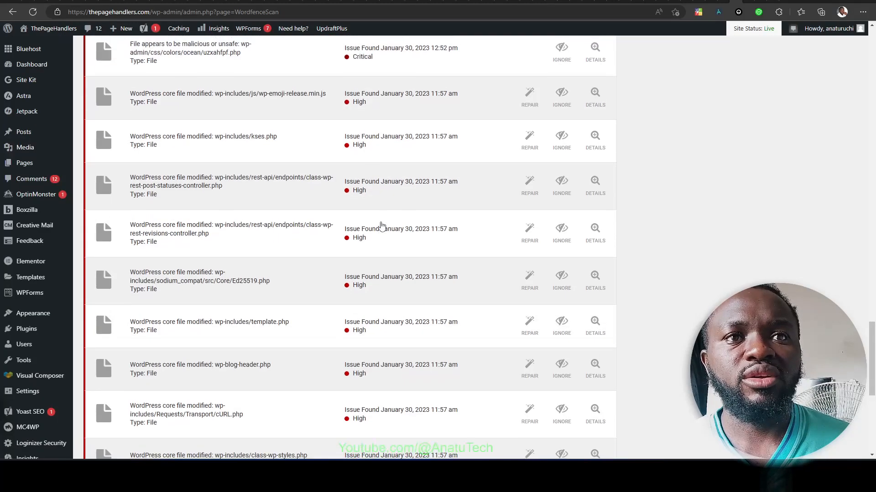
{"action": "scroll", "coordinate": [381, 233], "scroll_direction": "up", "scroll_amount": 10}
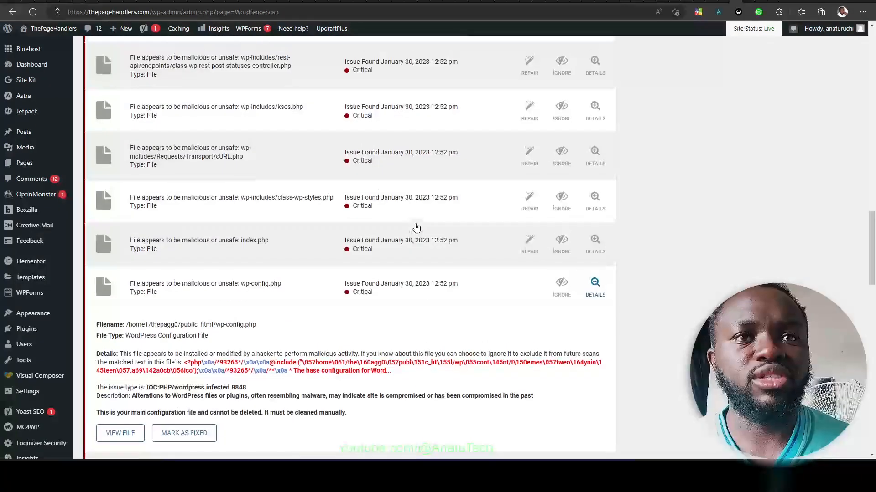
{"action": "scroll", "coordinate": [508, 195], "scroll_direction": "up", "scroll_amount": 2}
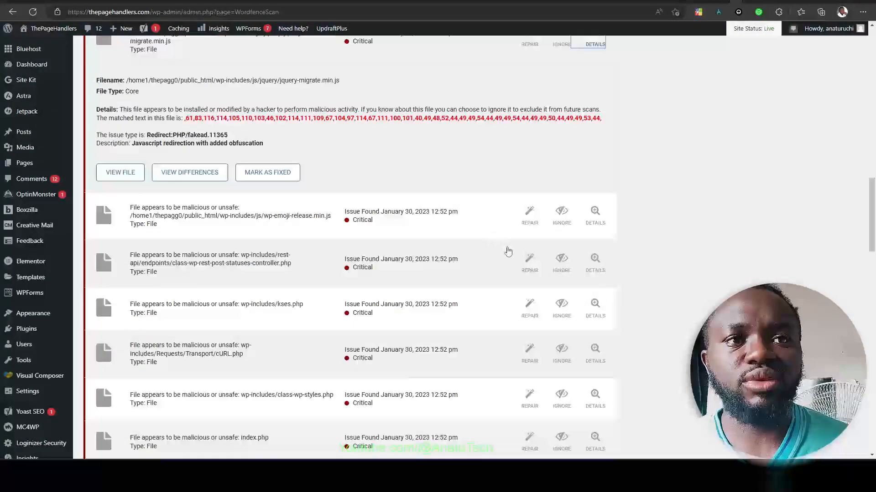
- Expand the details of the flagged class-wp-rest-post-statuses-controller.php file
{"action": "scroll", "coordinate": [582, 240], "scroll_direction": "down", "scroll_amount": 5}
{"action": "scroll", "coordinate": [600, 249], "scroll_direction": "up", "scroll_amount": 4}
{"action": "left_click", "coordinate": [595, 197]}
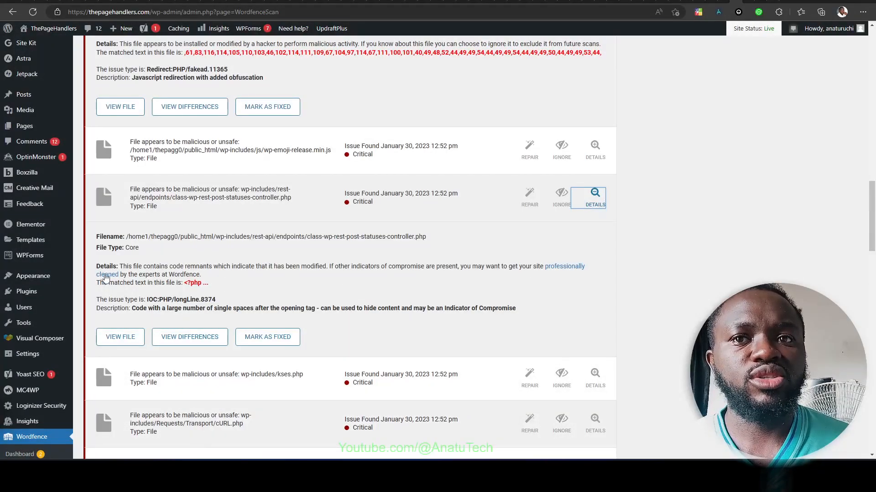
- Highlight the full file path in the details of the flagged class-wp-rest-post-statuses-controller.php file
{"action": "left_click_drag", "start_coordinate": [101, 238], "coordinate": [258, 317]}
{"action": "left_click", "coordinate": [124, 238]}
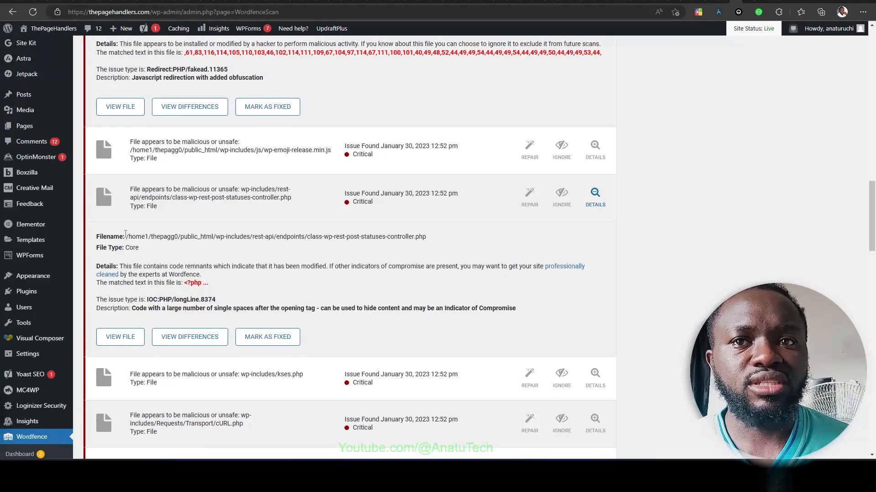
{"action": "left_click_drag", "start_coordinate": [126, 233], "coordinate": [434, 237]}
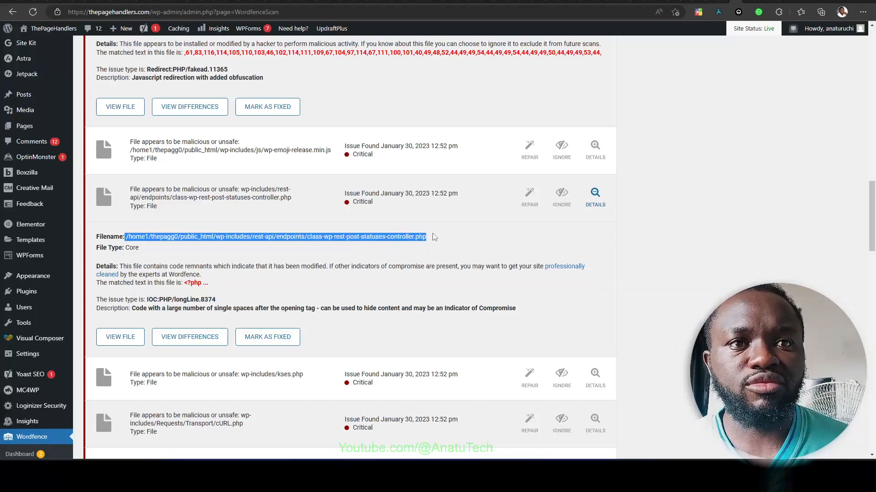
{"action": "left_click", "coordinate": [407, 241]}
{"action": "scroll", "coordinate": [404, 237], "scroll_direction": "down", "scroll_amount": 1}
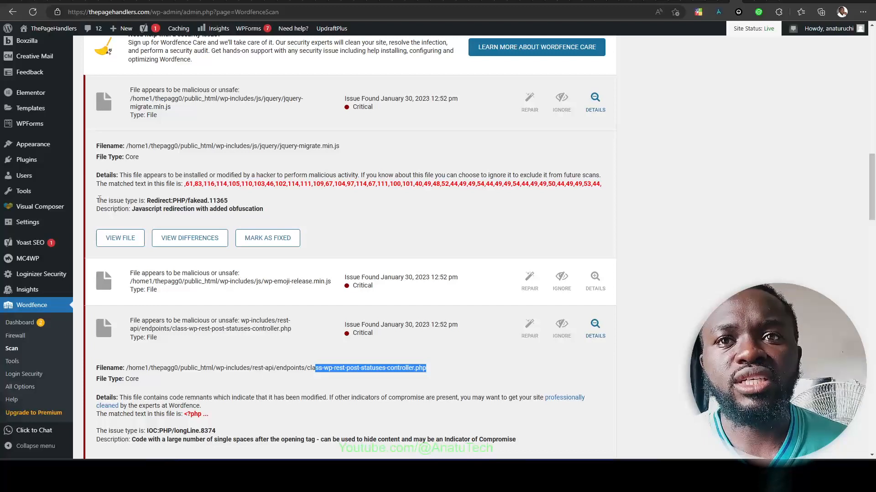
- Examine the issue type, description and file path in the details of the flagged jquery-migrate.min.js file
{"action": "mouse_move", "coordinate": [98, 201]}
{"action": "left_mouse_down"}
{"action": "mouse_move", "coordinate": [137, 202]}
{"action": "mouse_move", "coordinate": [96, 193]}
{"action": "left_mouse_up"}
{"action": "left_click", "coordinate": [148, 203]}
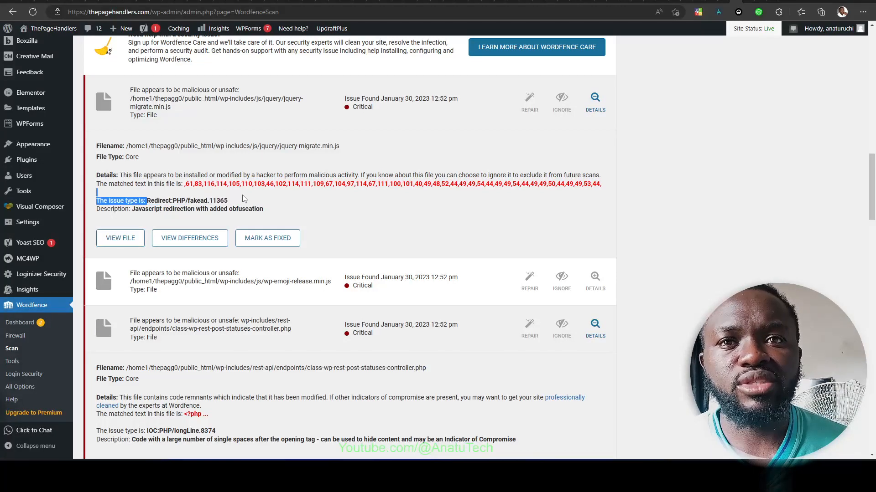
{"action": "left_click_drag", "start_coordinate": [242, 195], "coordinate": [243, 199]}
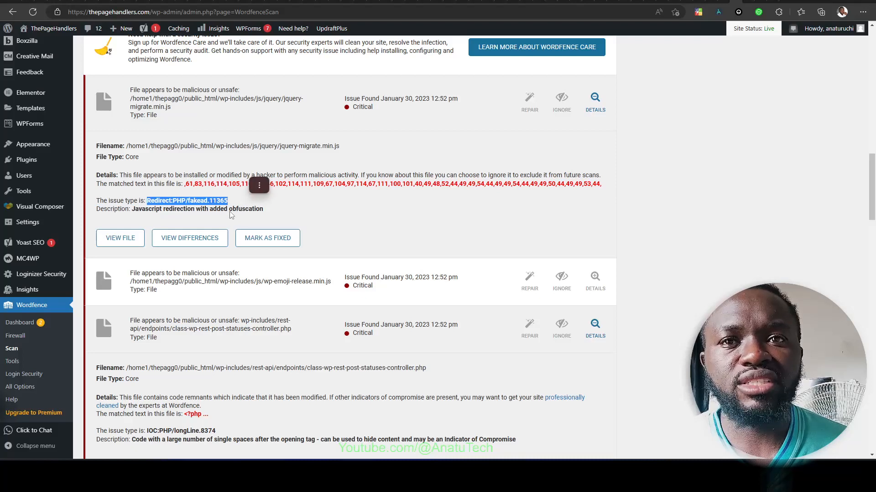
{"action": "left_click", "coordinate": [227, 213]}
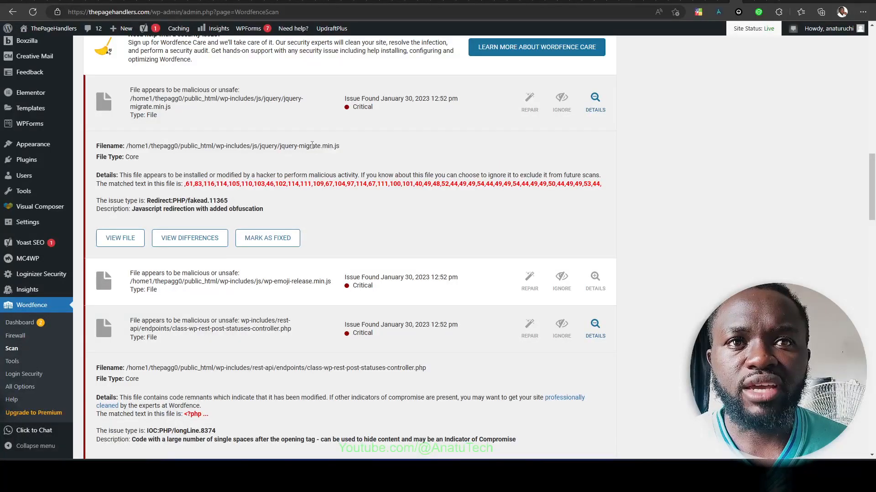
{"action": "left_click_drag", "start_coordinate": [277, 146], "coordinate": [224, 158]}
{"action": "left_click", "coordinate": [238, 144]}
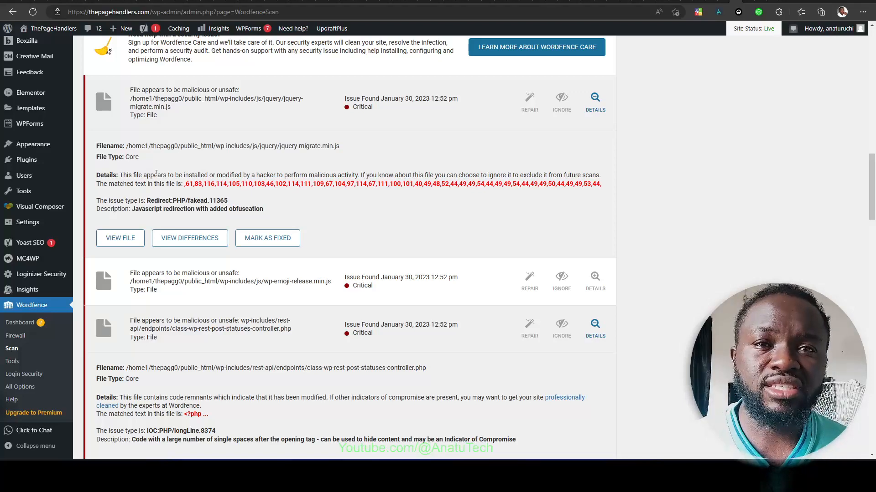
- View the differences for jquery-migrate.min.js and class-wp-rest-post-statuses-controller.php, then return to the scan results
{"action": "left_click", "coordinate": [203, 237]}
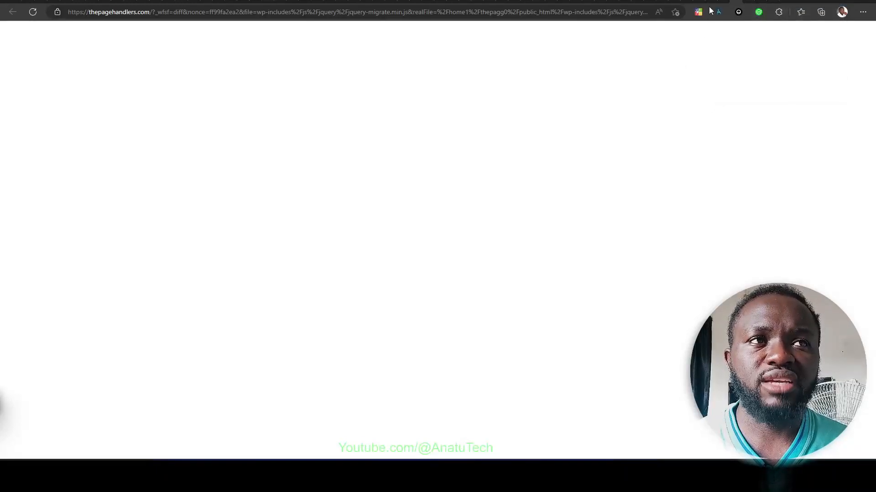
{"action": "left_click", "coordinate": [723, 1]}
{"action": "left_click", "coordinate": [188, 273]}
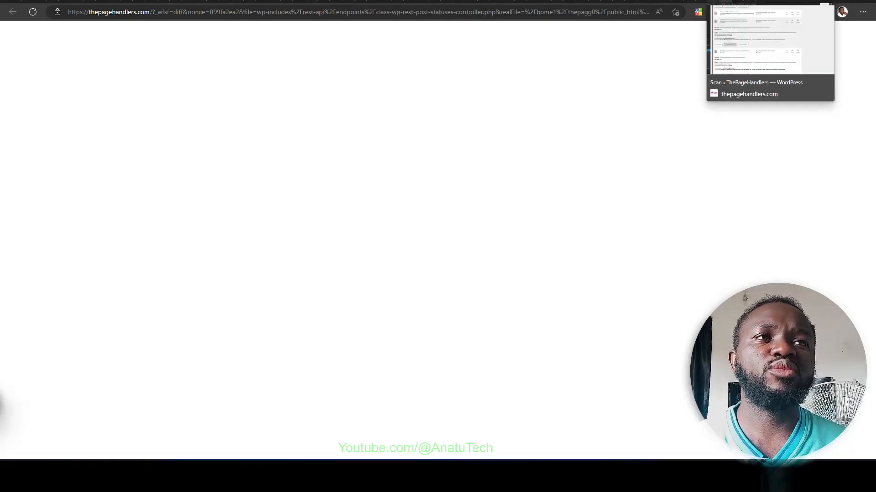
{"action": "left_click", "coordinate": [747, 1]}
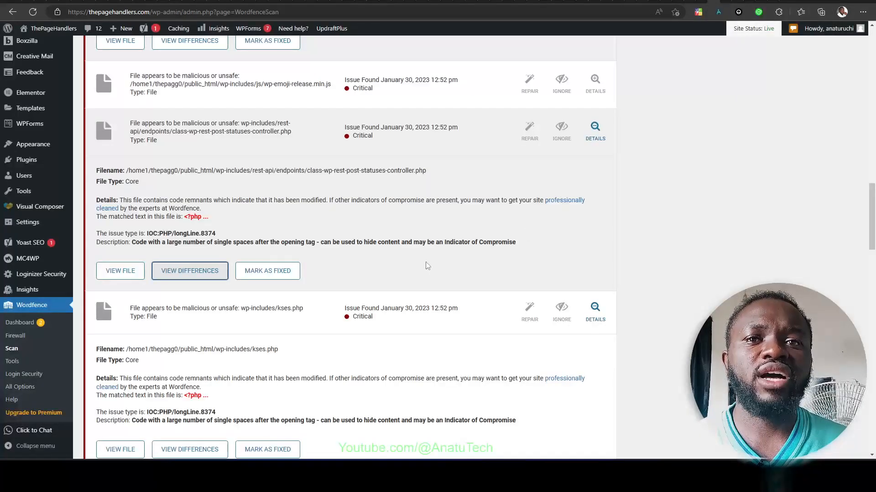
- Repair all repairable files in the Wordfence scan results and dismiss the completion notice
{"action": "scroll", "coordinate": [427, 266], "scroll_direction": "down", "scroll_amount": 10}
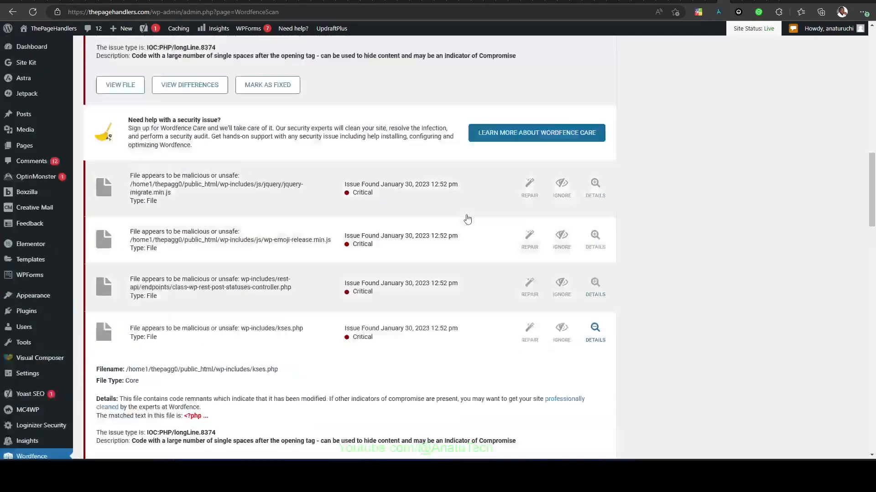
{"action": "scroll", "coordinate": [467, 219], "scroll_direction": "up", "scroll_amount": 10}
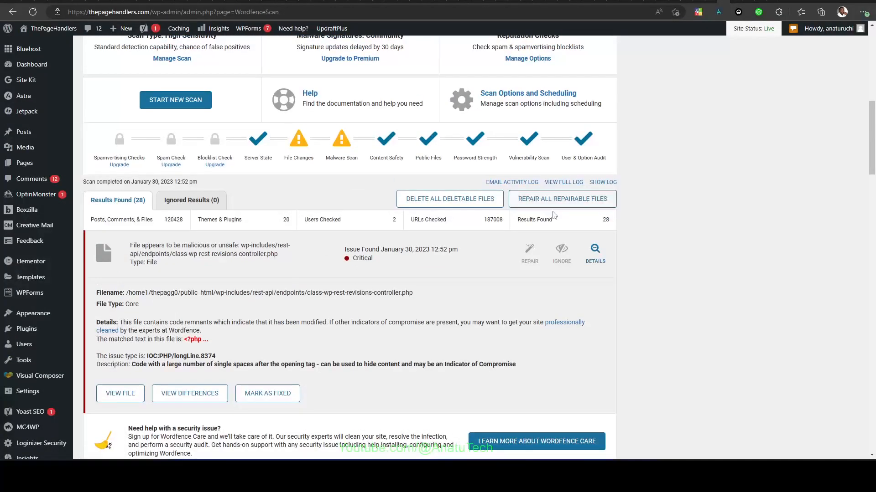
{"action": "left_click", "coordinate": [561, 199]}
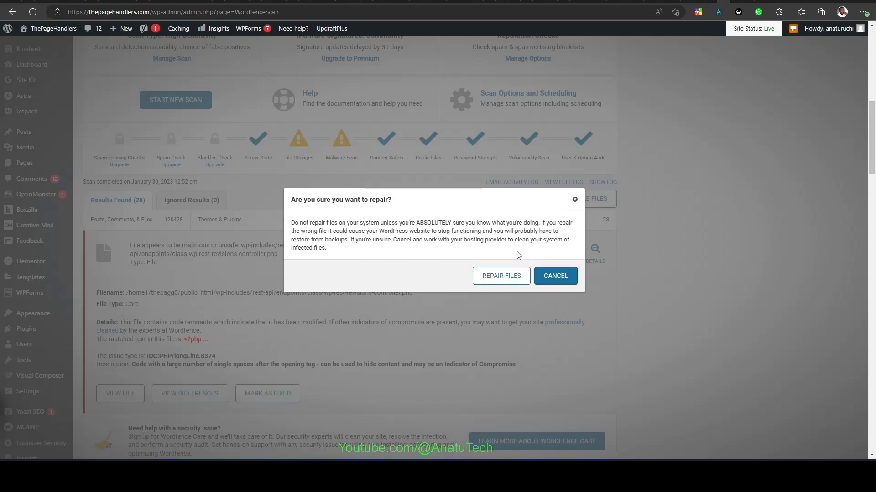
{"action": "left_click", "coordinate": [487, 275]}
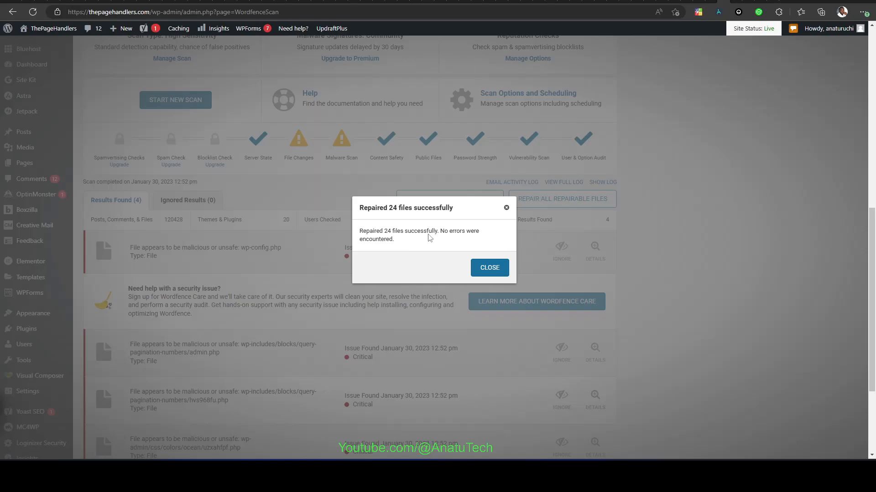
{"action": "left_click", "coordinate": [491, 269]}
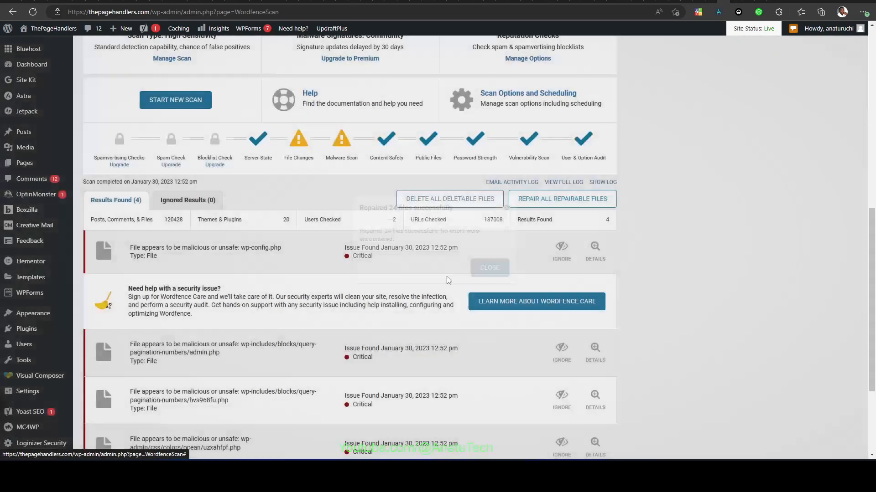
- Look through the flagged files still listed in the scan results
{"action": "scroll", "coordinate": [223, 233], "scroll_direction": "down", "scroll_amount": 3}
{"action": "scroll", "coordinate": [224, 231], "scroll_direction": "up", "scroll_amount": 7}
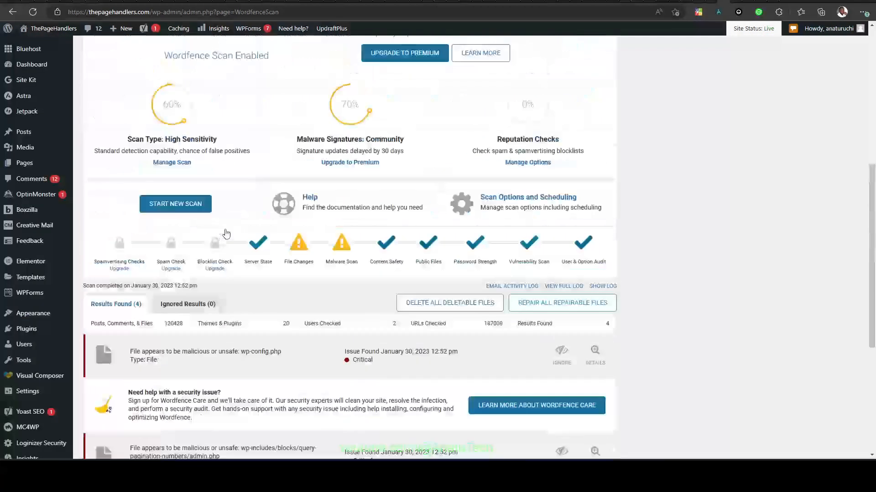
{"action": "scroll", "coordinate": [225, 232], "scroll_direction": "down", "scroll_amount": 3}
{"action": "scroll", "coordinate": [225, 233], "scroll_direction": "down", "scroll_amount": 1}
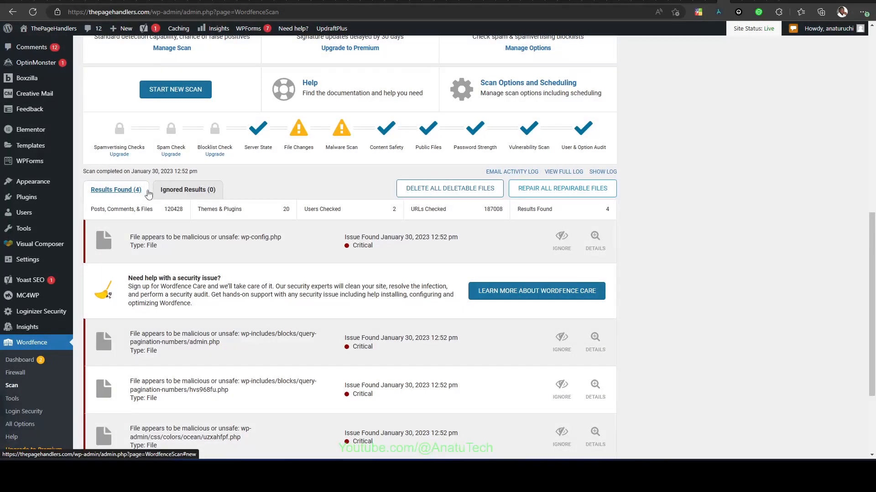
{"action": "scroll", "coordinate": [131, 197], "scroll_direction": "down", "scroll_amount": 3}
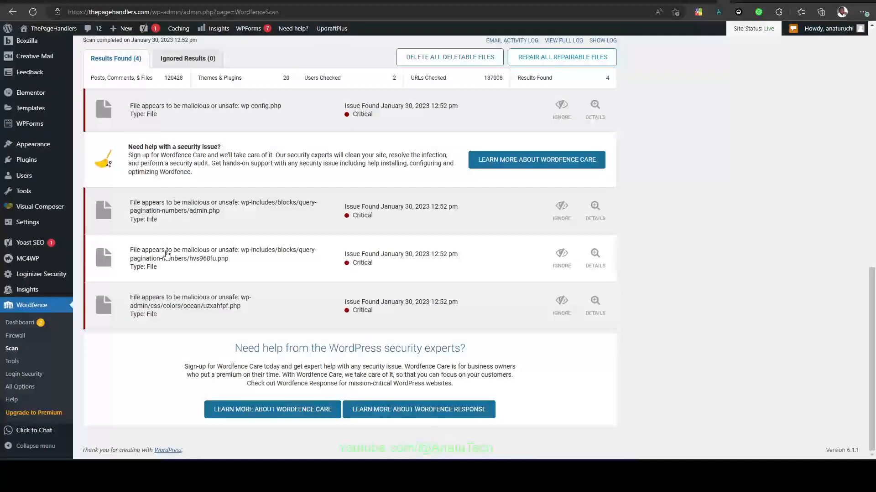
{"action": "scroll", "coordinate": [245, 191], "scroll_direction": "up", "scroll_amount": 3}
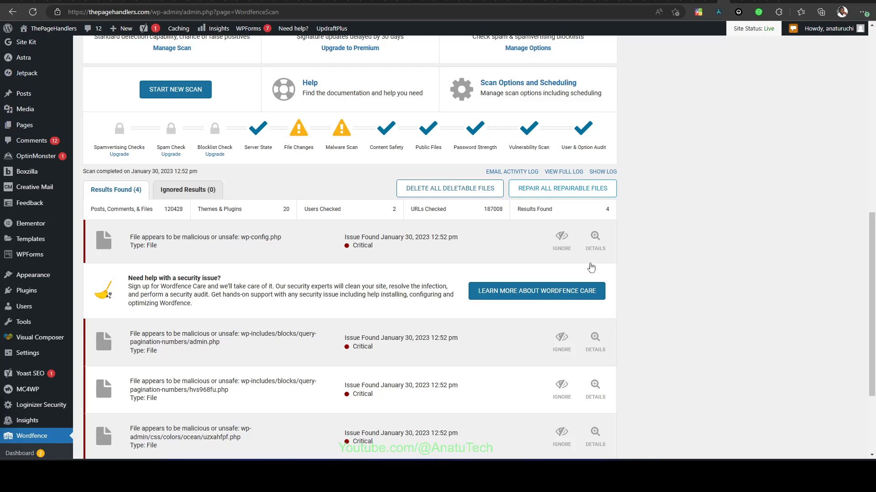
- Expand the details of the flagged wp-config.php file and examine its file type
{"action": "left_click", "coordinate": [594, 240]}
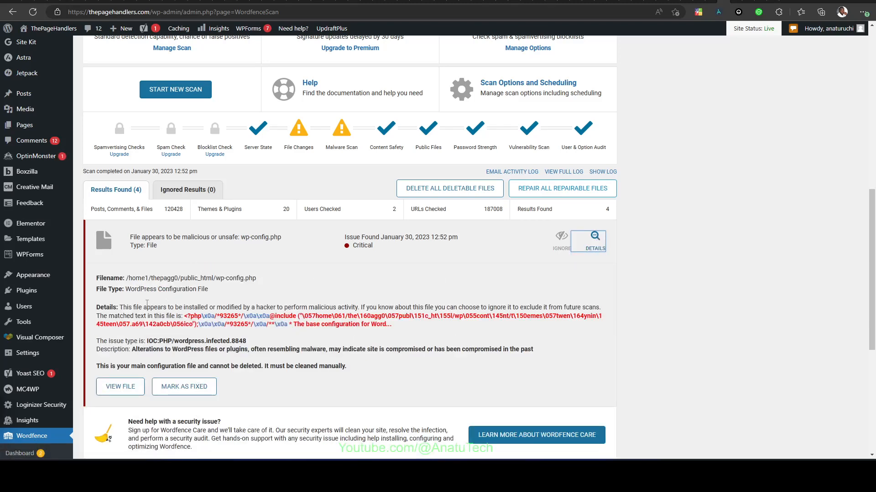
{"action": "left_click_drag", "start_coordinate": [131, 290], "coordinate": [209, 289]}
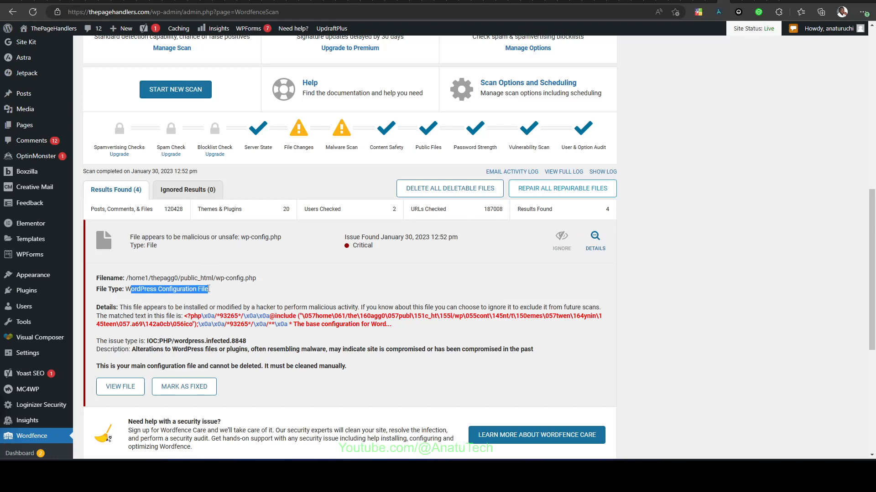
{"action": "scroll", "coordinate": [297, 269], "scroll_direction": "down", "scroll_amount": 6}
{"action": "scroll", "coordinate": [246, 228], "scroll_direction": "up", "scroll_amount": 5}
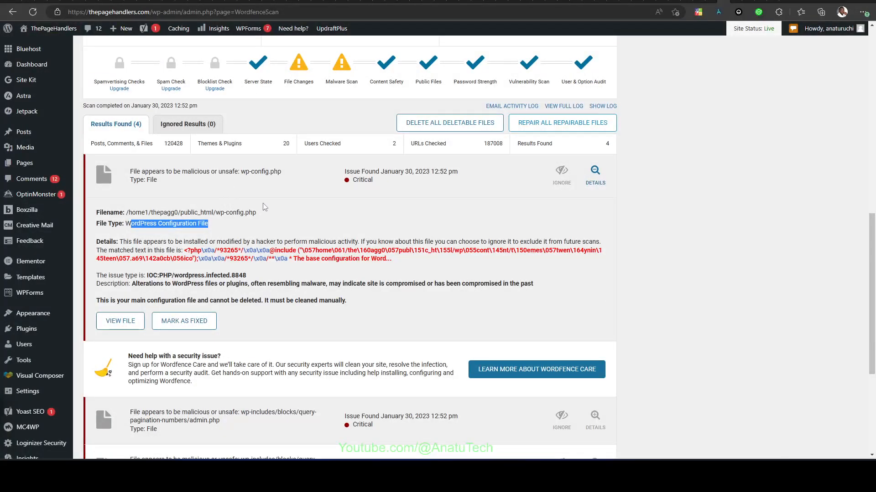
{"action": "scroll", "coordinate": [311, 225], "scroll_direction": "down", "scroll_amount": 3}
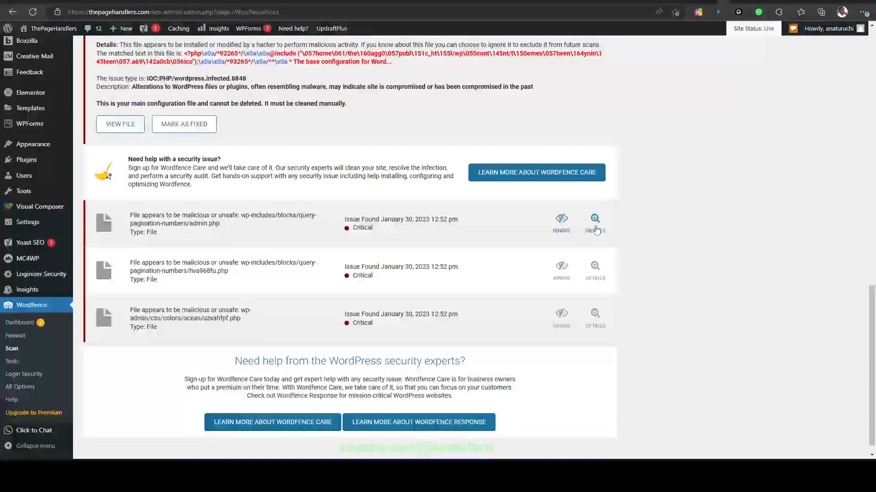
- Expand the details of the flagged admin.php and hvs968fu.php files in query-pagination-numbers and examine admin.php's file type
{"action": "left_click", "coordinate": [594, 222]}
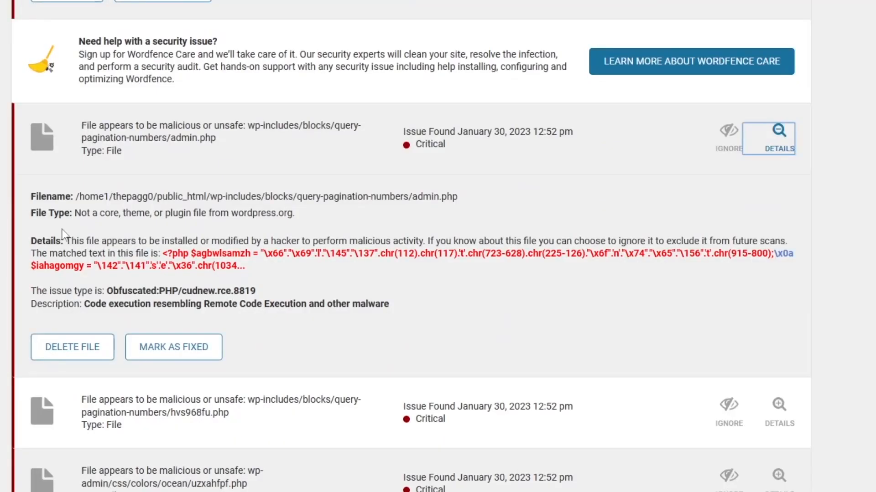
{"action": "triple_click", "coordinate": [75, 213]}
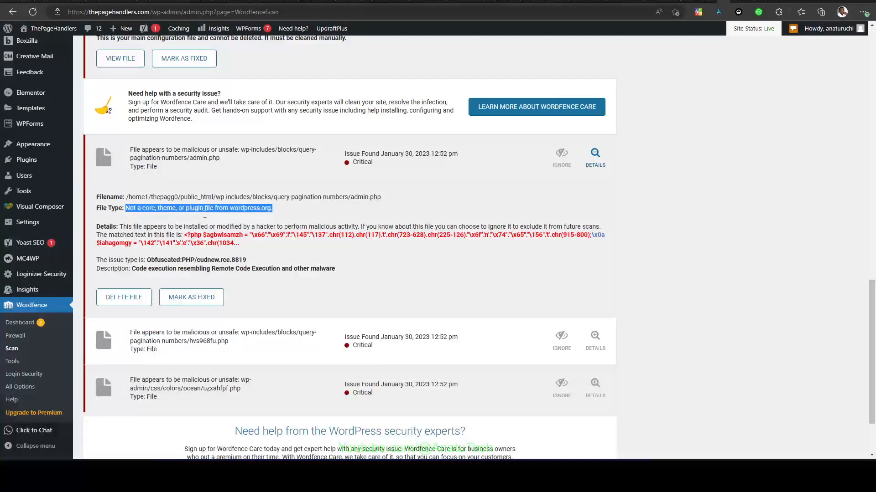
{"action": "left_click", "coordinate": [367, 207]}
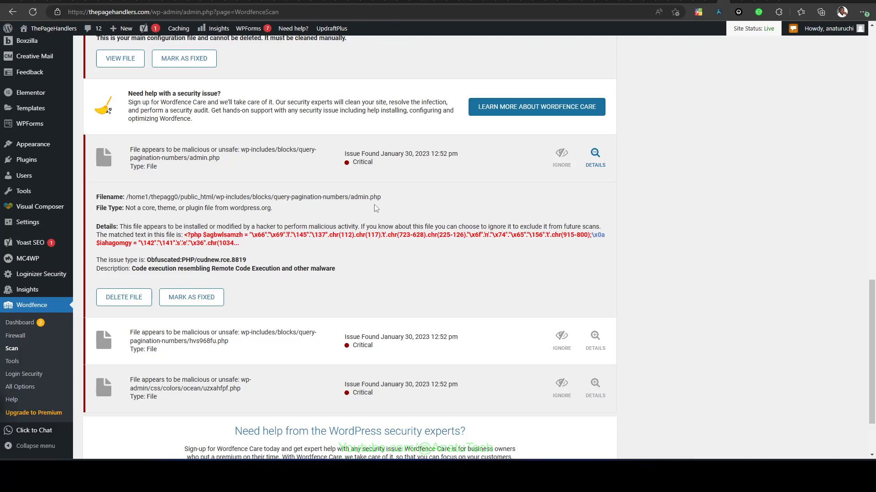
{"action": "scroll", "coordinate": [233, 185], "scroll_direction": "down", "scroll_amount": 2}
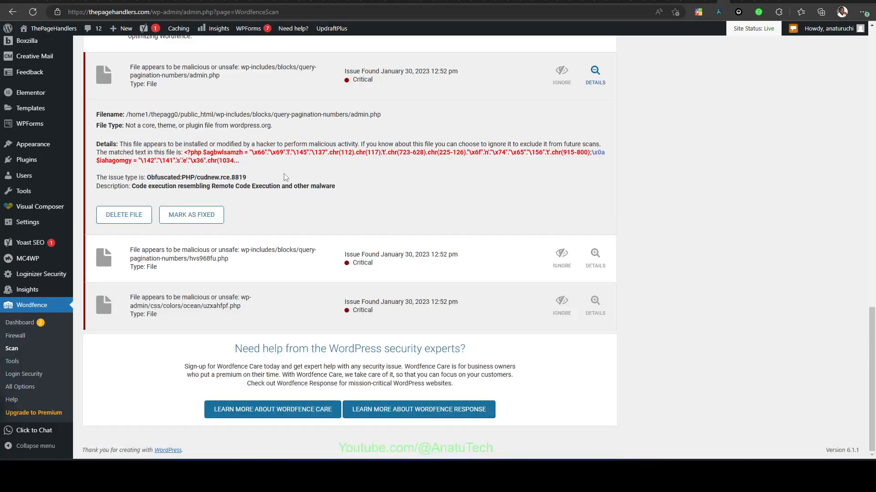
{"action": "scroll", "coordinate": [284, 175], "scroll_direction": "up", "scroll_amount": 1}
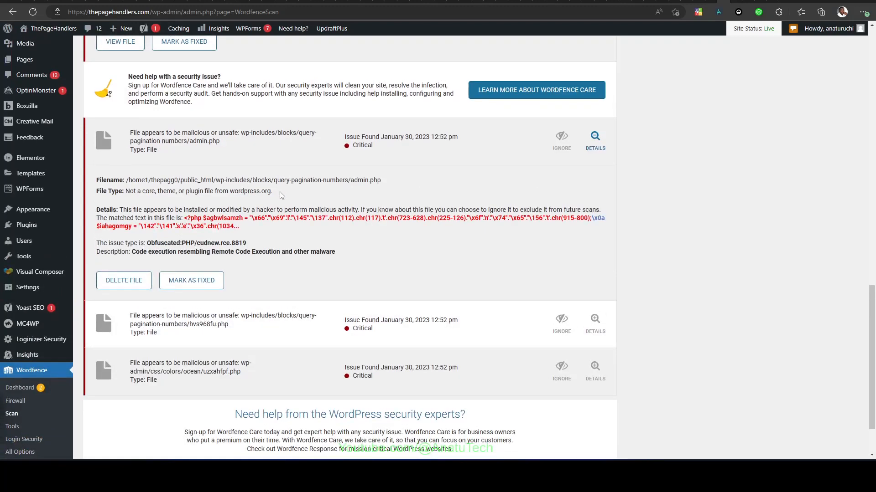
{"action": "scroll", "coordinate": [281, 196], "scroll_direction": "down", "scroll_amount": 1}
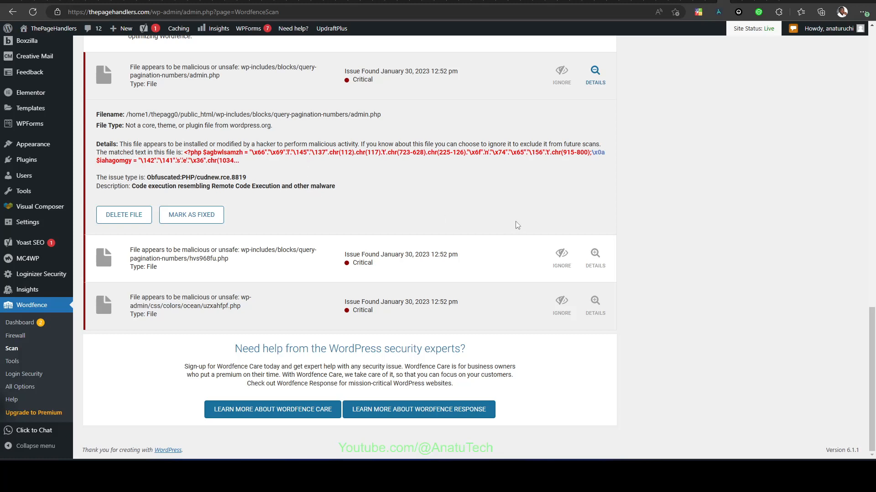
{"action": "left_click", "coordinate": [595, 255]}
{"action": "scroll", "coordinate": [472, 296], "scroll_direction": "down", "scroll_amount": 3}
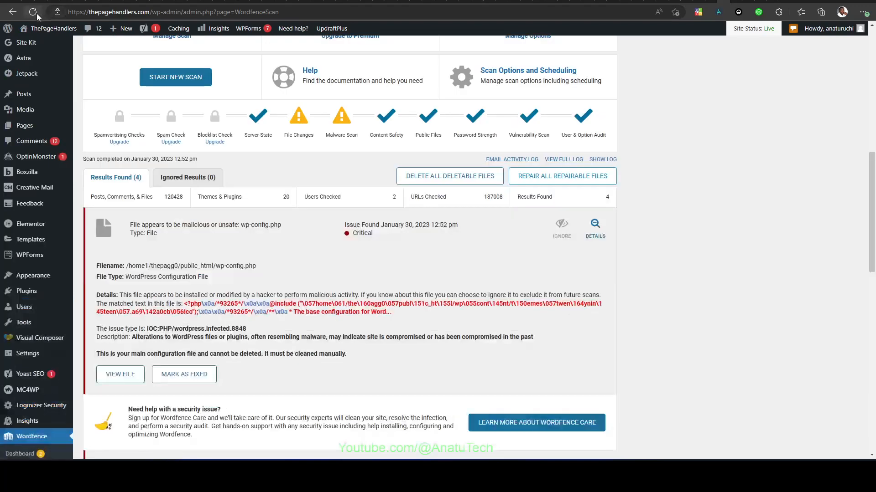
- Reload the scan page and review the details of the remaining flagged files, including admin.php, hvs968fu.php and uzxahfpf.php
{"action": "left_click", "coordinate": [36, 13]}
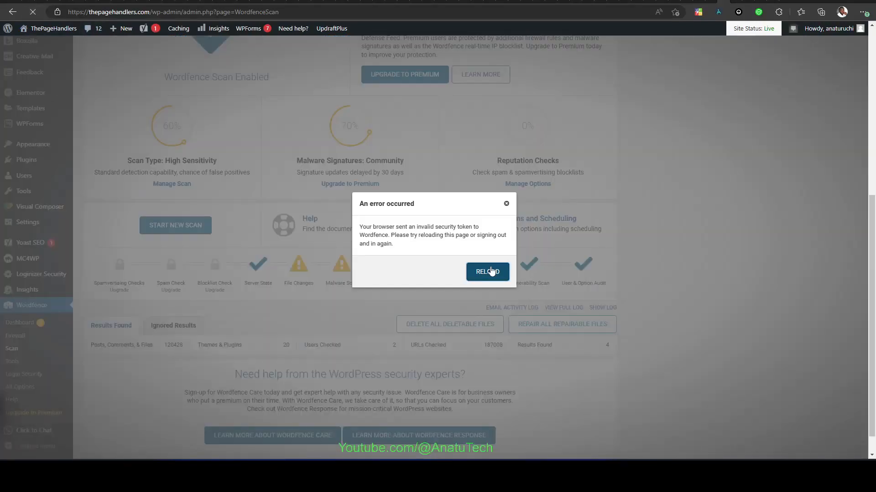
{"action": "left_click", "coordinate": [489, 271]}
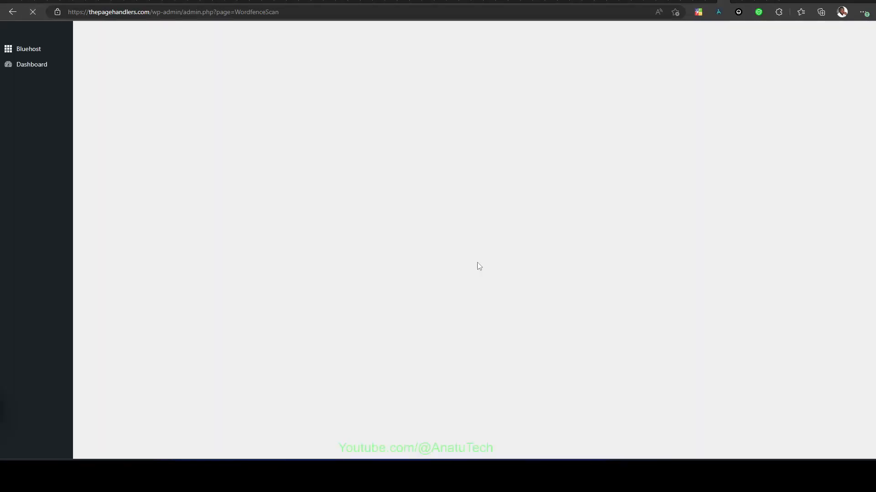
{"action": "scroll", "coordinate": [401, 258], "scroll_direction": "down", "scroll_amount": 7}
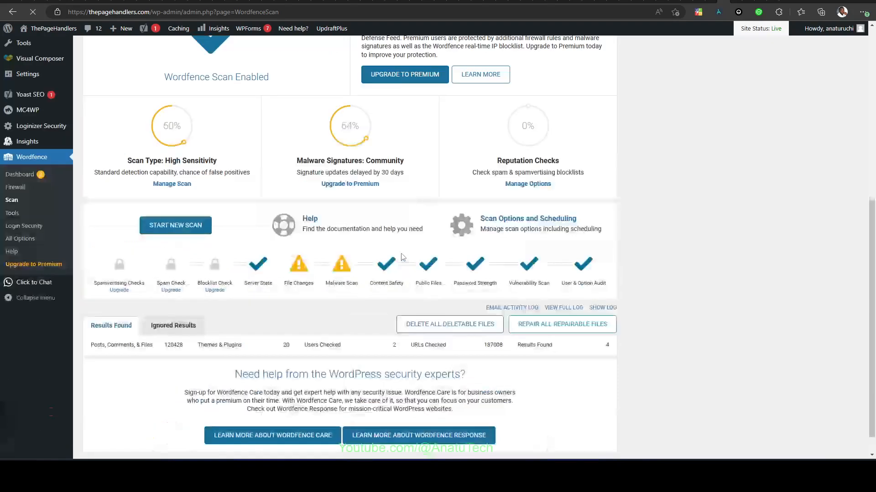
{"action": "scroll", "coordinate": [449, 254], "scroll_direction": "down", "scroll_amount": 10}
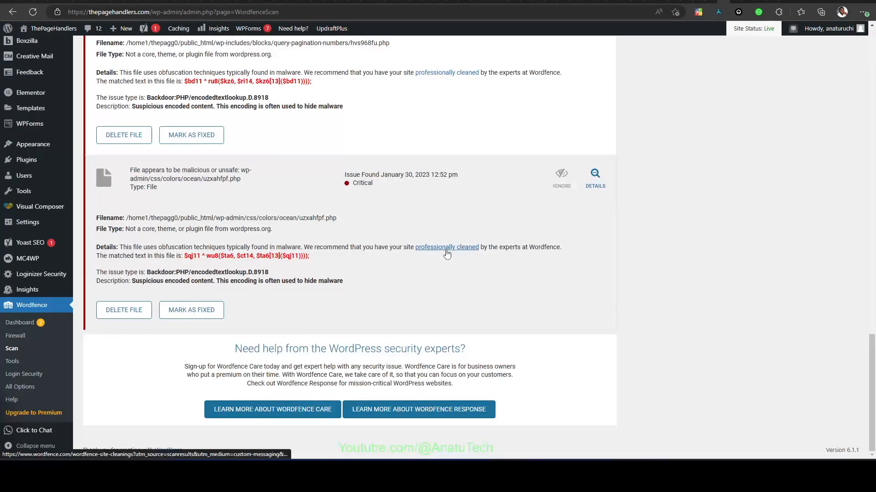
{"action": "scroll", "coordinate": [448, 254], "scroll_direction": "up", "scroll_amount": 15}
{"action": "scroll", "coordinate": [449, 230], "scroll_direction": "down", "scroll_amount": 8}
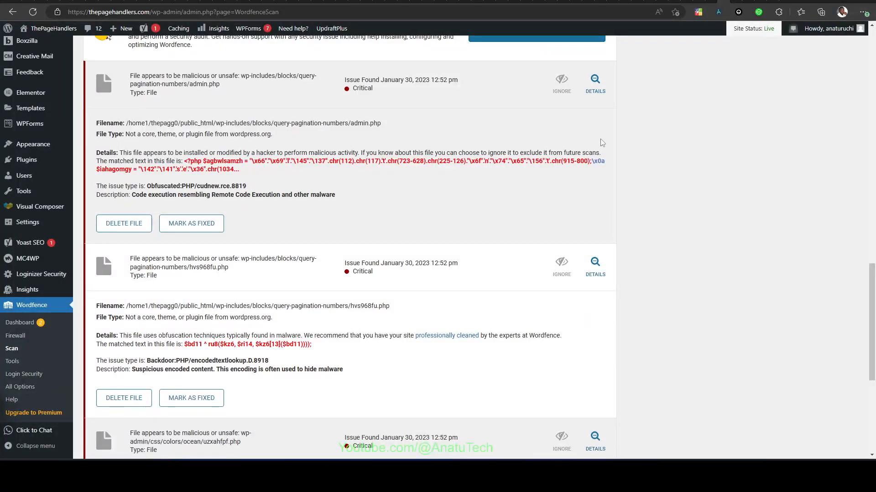
- Review the details of the flagged wp-config.php file in the Wordfence scan results
{"action": "scroll", "coordinate": [578, 165], "scroll_direction": "up", "scroll_amount": 10}
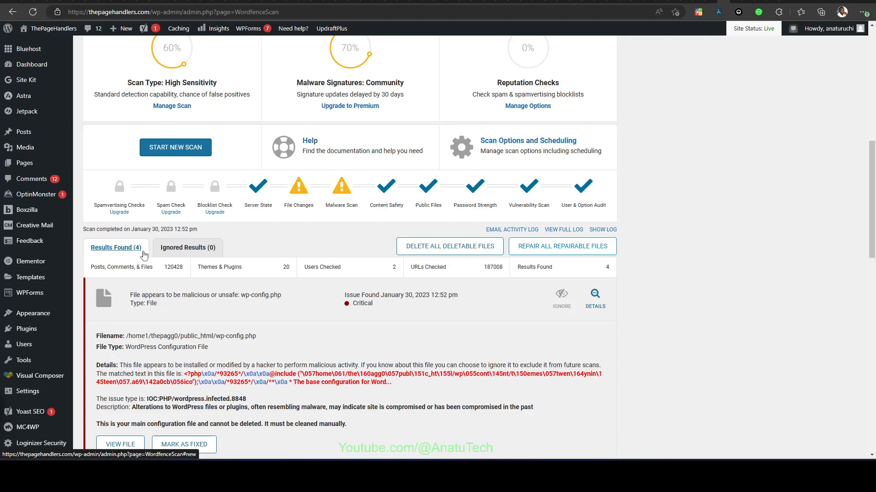
{"action": "scroll", "coordinate": [144, 255], "scroll_direction": "down", "scroll_amount": 4}
{"action": "scroll", "coordinate": [153, 254], "scroll_direction": "down", "scroll_amount": 2}
{"action": "scroll", "coordinate": [137, 223], "scroll_direction": "up", "scroll_amount": 5}
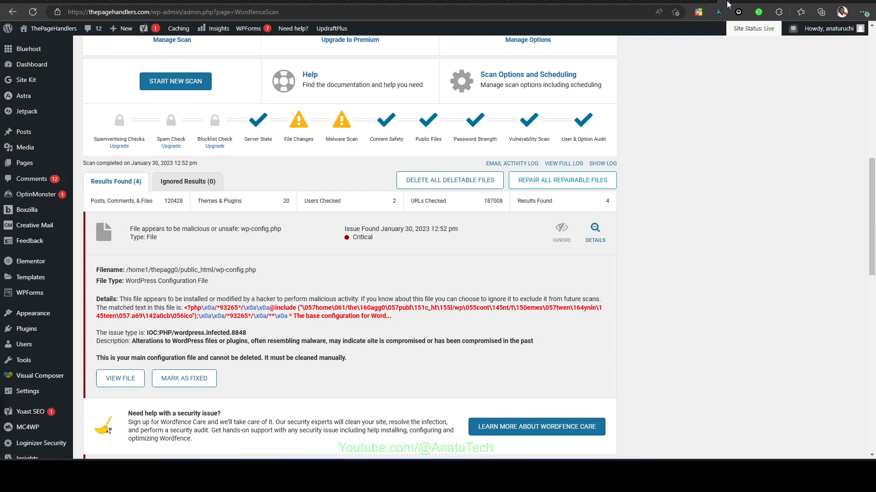
- Switch to Bluehost, reload the page and log in to the hosting account with the account login and password
{"action": "left_click", "coordinate": [673, 2]}
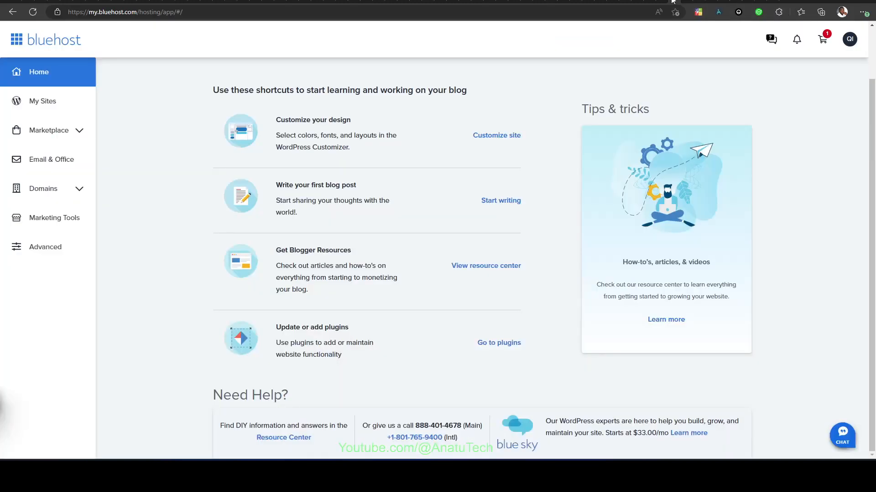
{"action": "left_click", "coordinate": [32, 13]}
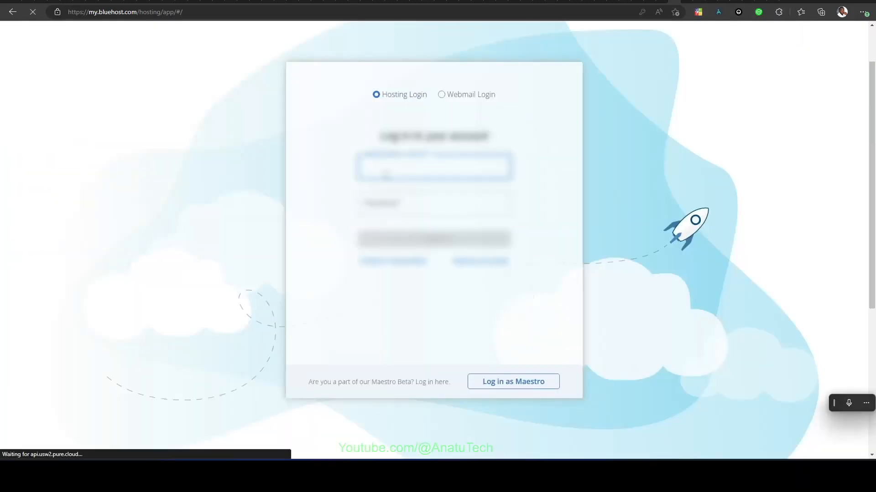
{"action": "left_click", "coordinate": [387, 170]}
{"action": "left_click", "coordinate": [390, 204]}
{"action": "left_click", "coordinate": [433, 242]}
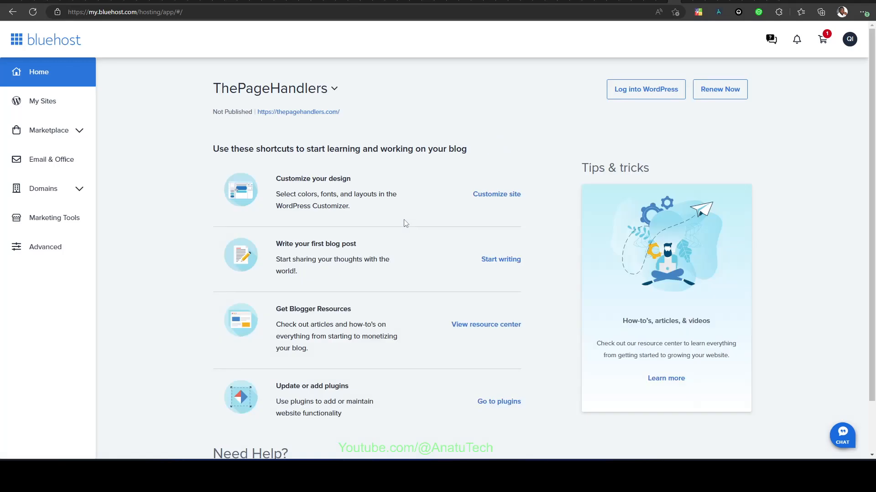
- Open cPanel's File Manager from the hosting account's advanced tools
{"action": "left_click", "coordinate": [44, 250]}
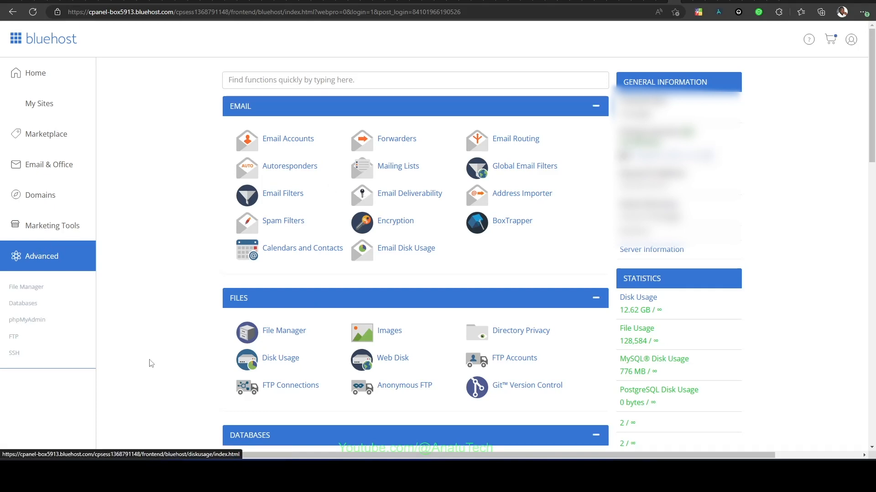
{"action": "left_click", "coordinate": [285, 332]}
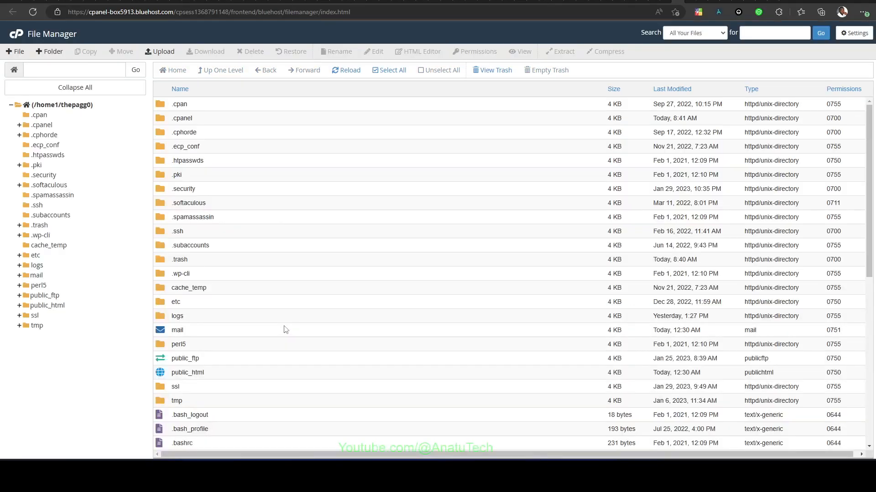
{"action": "scroll", "coordinate": [286, 314], "scroll_direction": "down", "scroll_amount": 7}
{"action": "scroll", "coordinate": [317, 313], "scroll_direction": "up", "scroll_amount": 5}
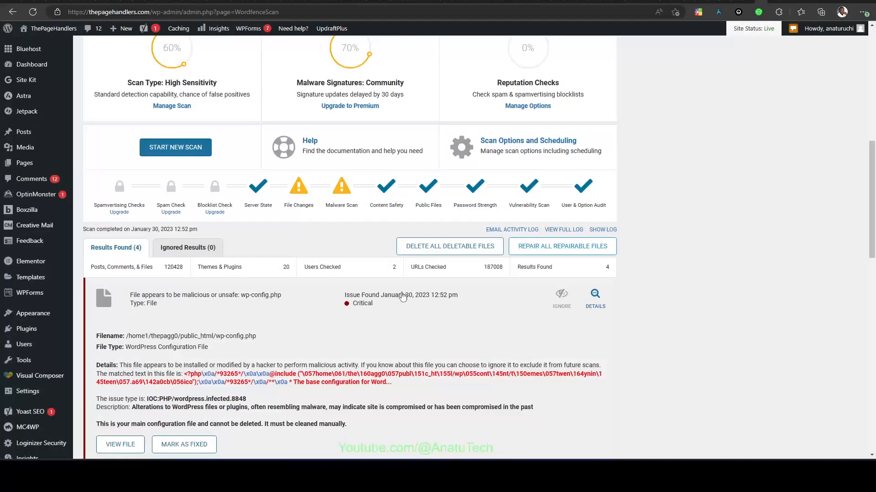
- Check the flagged wp-config.php file's path in the scan results and open the public_html folder in File Manager
{"action": "scroll", "coordinate": [388, 290], "scroll_direction": "down", "scroll_amount": 3}
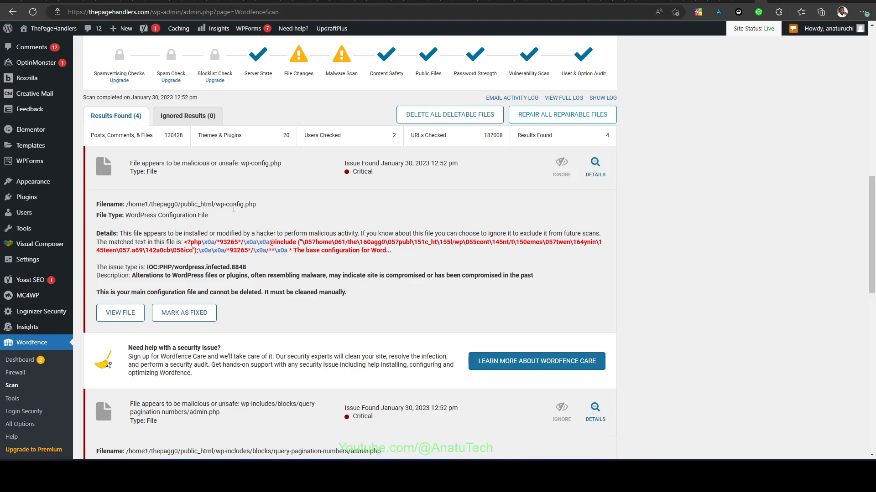
{"action": "left_click", "coordinate": [773, 1]}
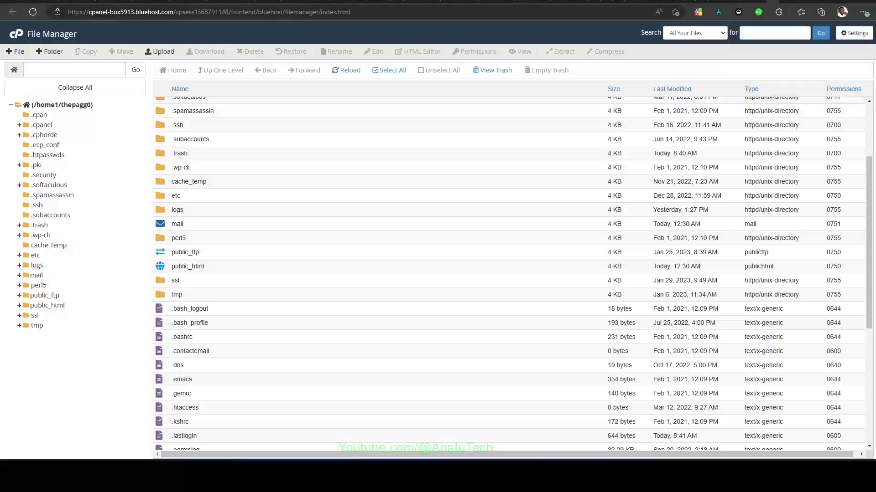
{"action": "scroll", "coordinate": [336, 237], "scroll_direction": "up", "scroll_amount": 3}
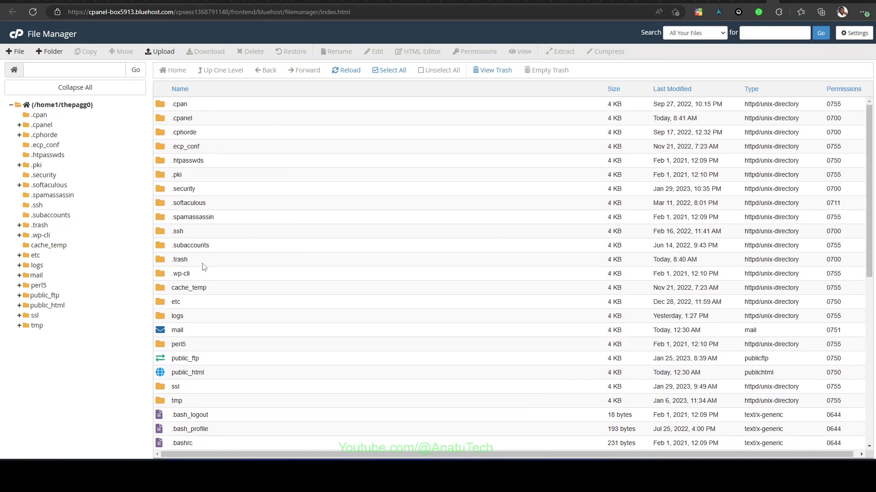
{"action": "double_click", "coordinate": [166, 375]}
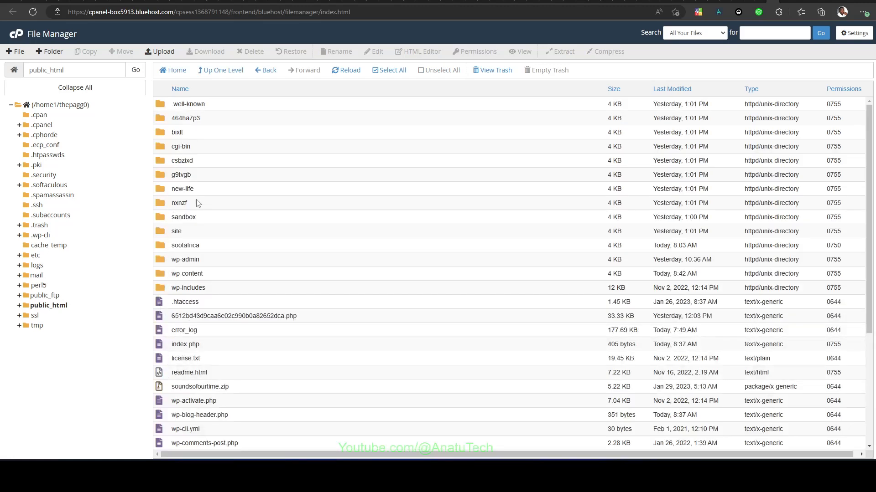
{"action": "scroll", "coordinate": [182, 296], "scroll_direction": "down", "scroll_amount": 4}
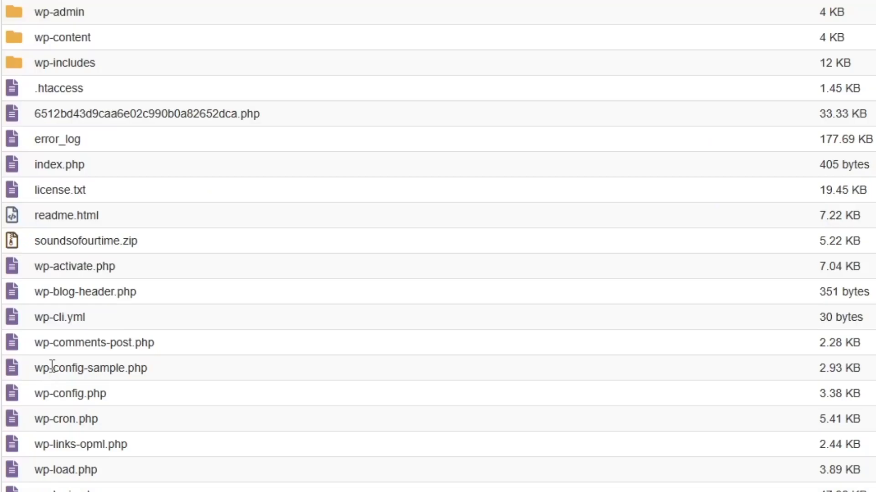
- Open wp-config.php from the public_html folder in the code editor
{"action": "left_click", "coordinate": [26, 391]}
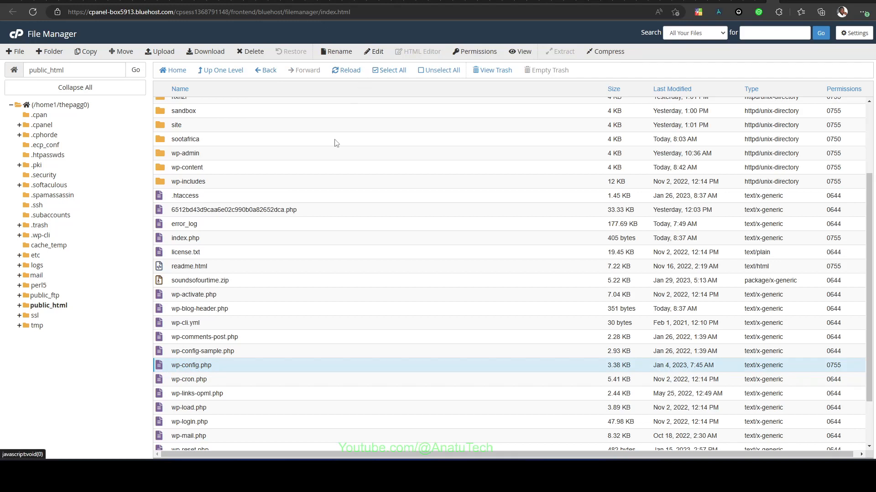
{"action": "right_click", "coordinate": [207, 365]}
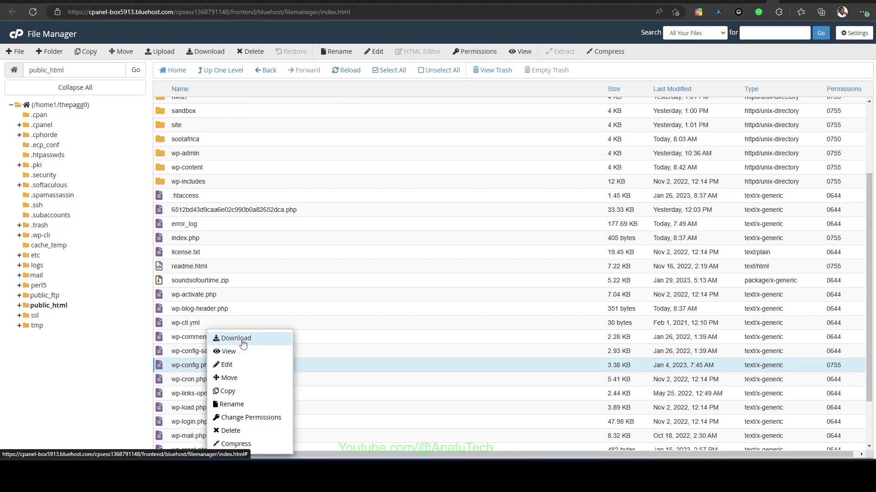
{"action": "left_click", "coordinate": [183, 365]}
{"action": "left_click", "coordinate": [167, 369]}
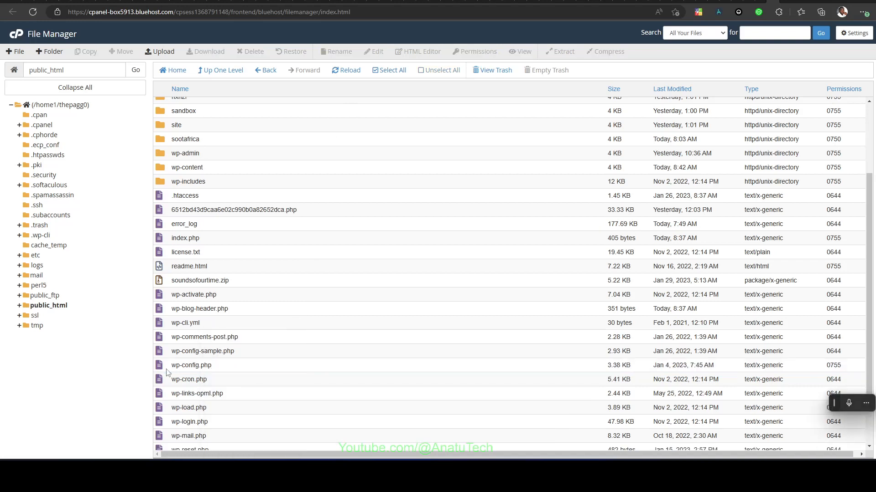
{"action": "left_click", "coordinate": [167, 363]}
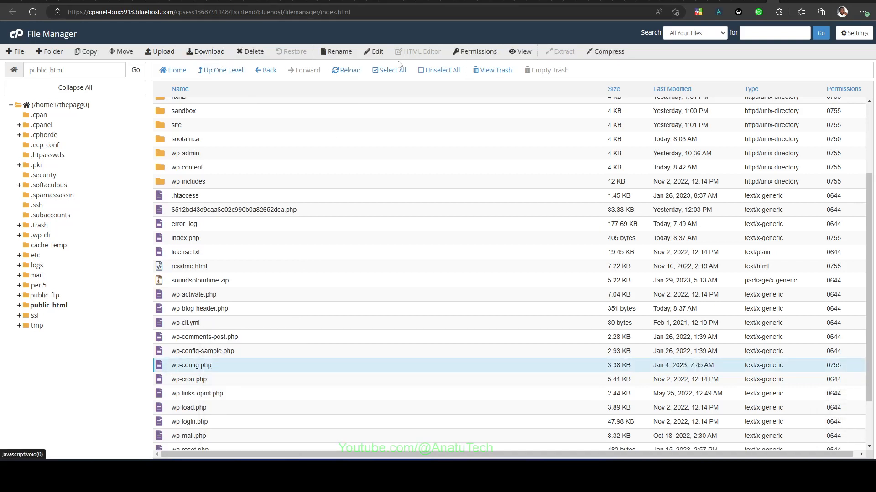
{"action": "left_click", "coordinate": [375, 52]}
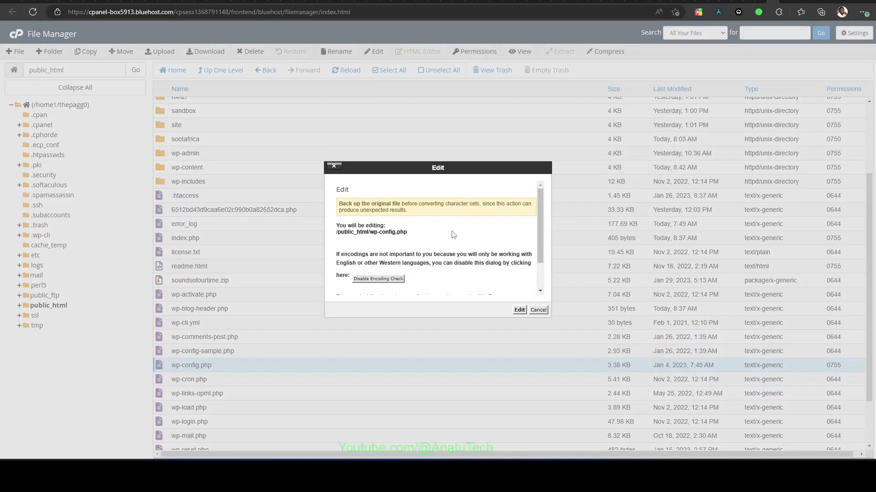
{"action": "left_click", "coordinate": [520, 310]}
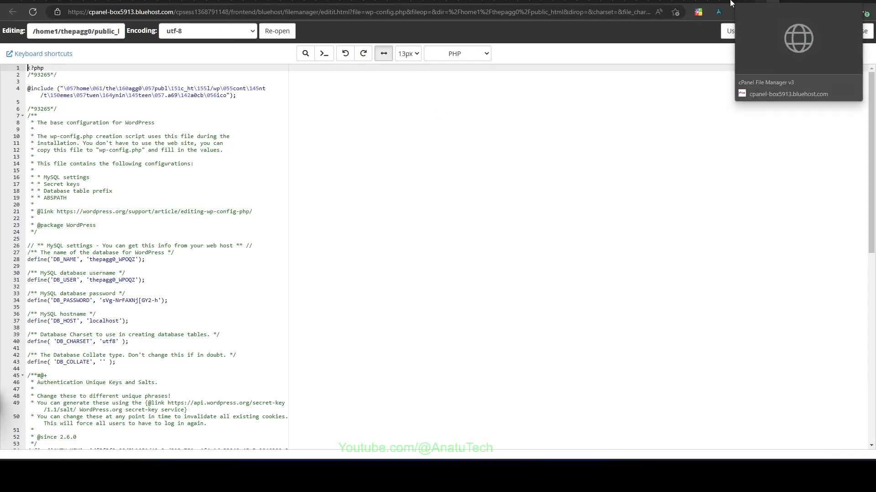
- Switch to the Wordfence scan results and examine the malicious text matched in wp-config.php
{"action": "left_click", "coordinate": [748, 1]}
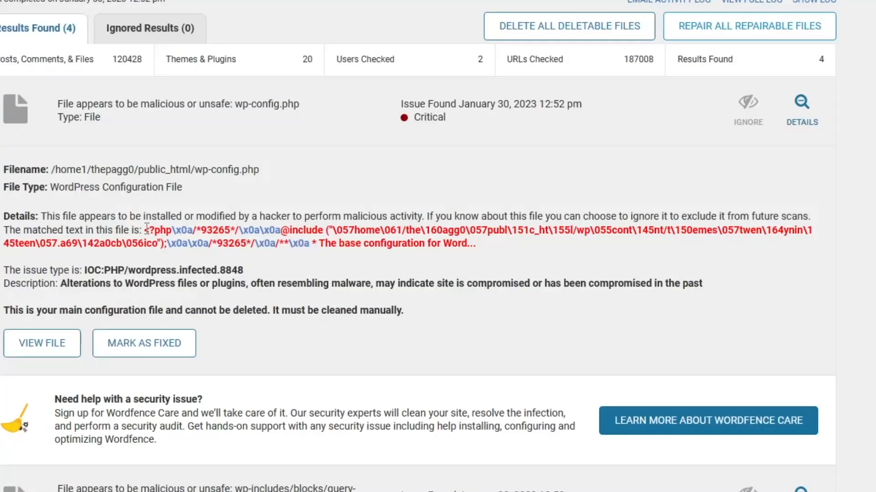
{"action": "left_click_drag", "start_coordinate": [184, 242], "coordinate": [384, 251]}
{"action": "left_click_drag", "start_coordinate": [462, 245], "coordinate": [314, 246]}
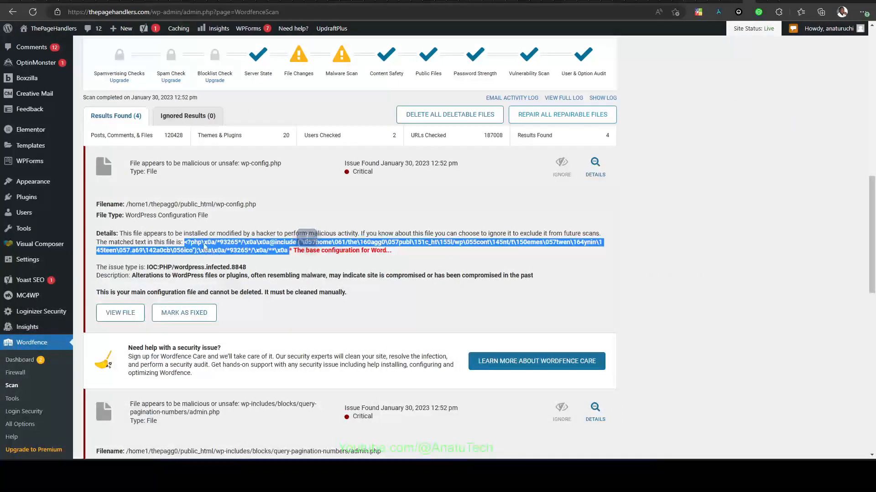
{"action": "left_click", "coordinate": [176, 229]}
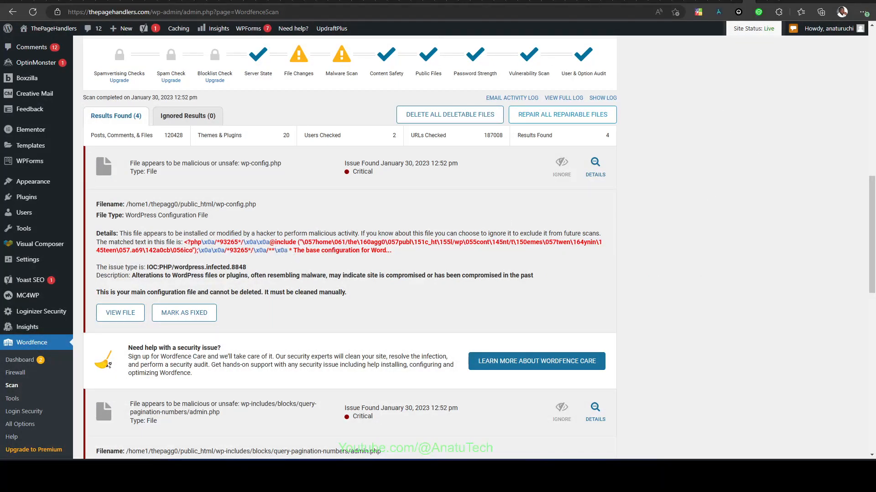
- Return to the wp-config.php editor and locate the matched malicious code between the opening PHP tag and the base configuration comment
{"action": "left_click", "coordinate": [755, 2]}
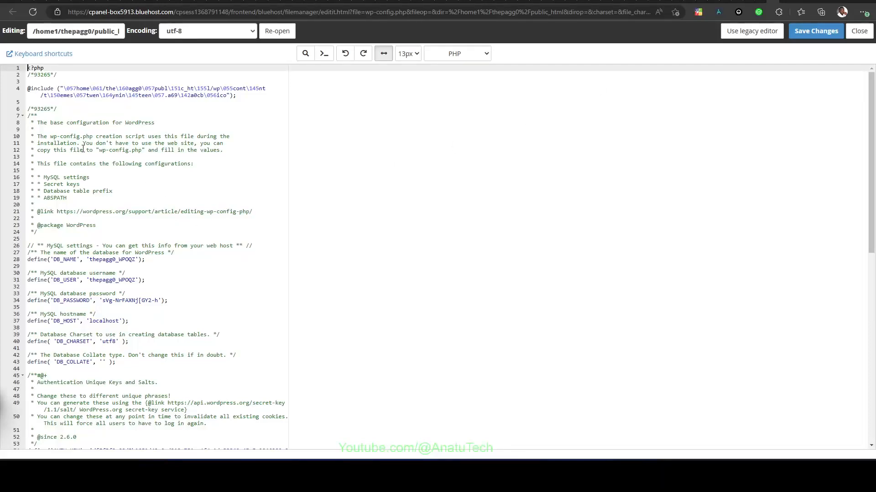
{"action": "scroll", "coordinate": [34, 87], "scroll_direction": "down", "scroll_amount": 3}
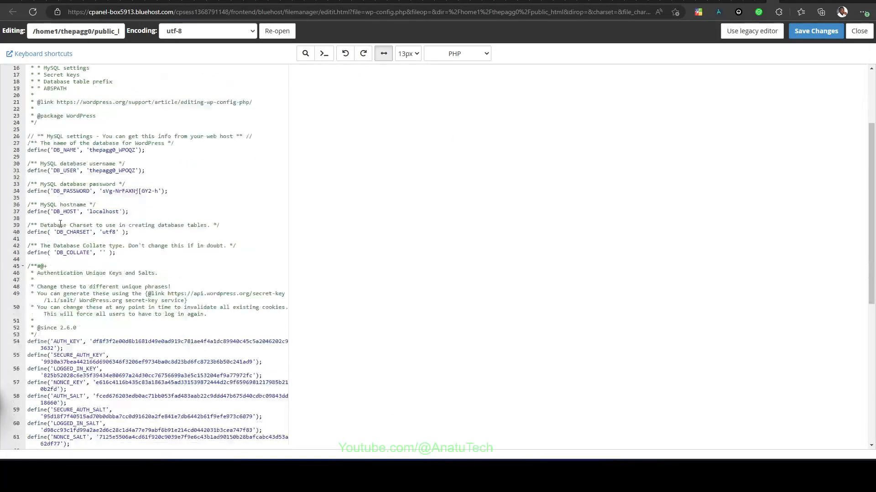
{"action": "scroll", "coordinate": [34, 86], "scroll_direction": "up", "scroll_amount": 3}
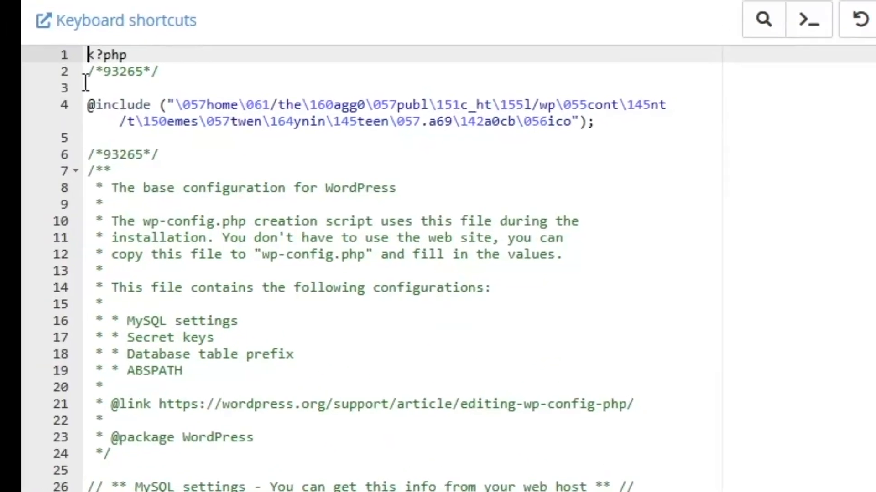
{"action": "left_click", "coordinate": [121, 139]}
{"action": "left_click_drag", "start_coordinate": [148, 165], "coordinate": [74, 84]}
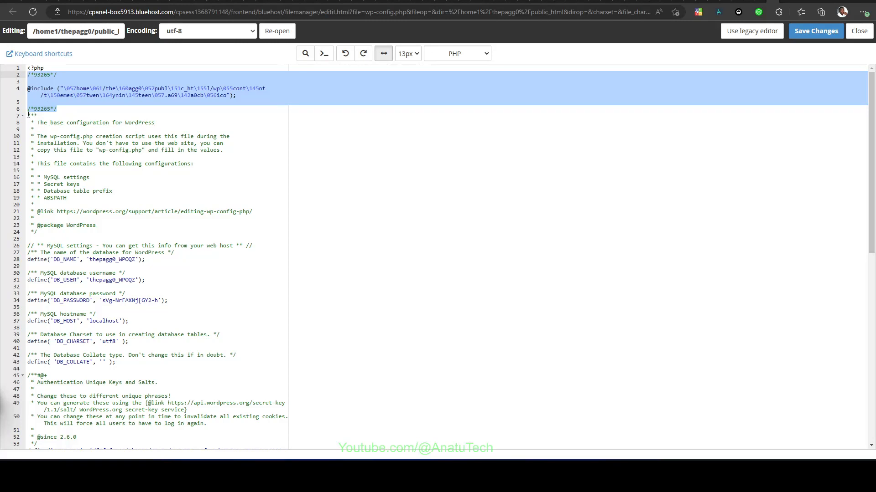
{"action": "left_click_drag", "start_coordinate": [28, 115], "coordinate": [36, 234]}
{"action": "left_click", "coordinate": [45, 150]}
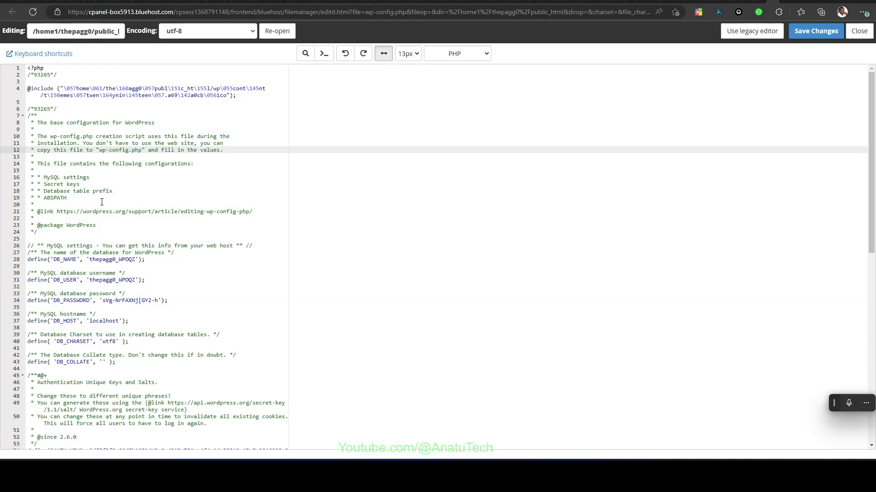
{"action": "left_click_drag", "start_coordinate": [56, 109], "coordinate": [22, 75]}
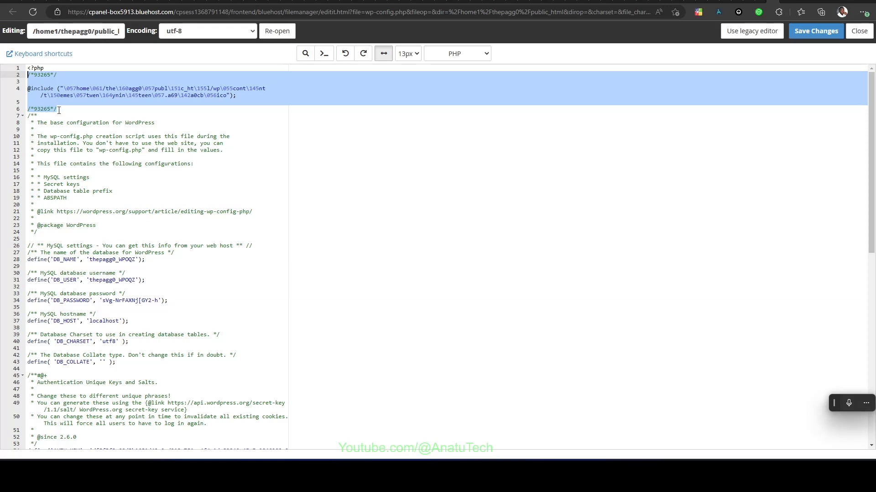
{"action": "left_click_drag", "start_coordinate": [59, 109], "coordinate": [27, 75]}
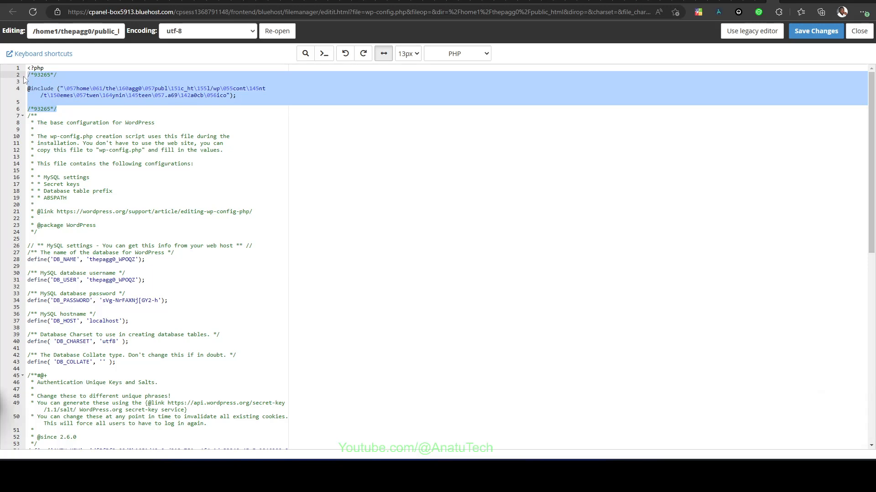
{"action": "key", "text": "BackSpace"}
{"action": "key", "text": "BackSpace"}
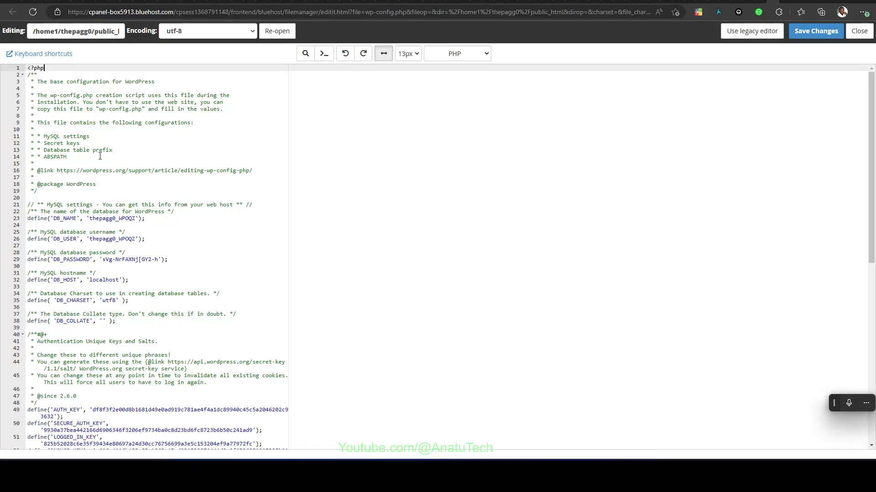
{"action": "left_click", "coordinate": [835, 30]}
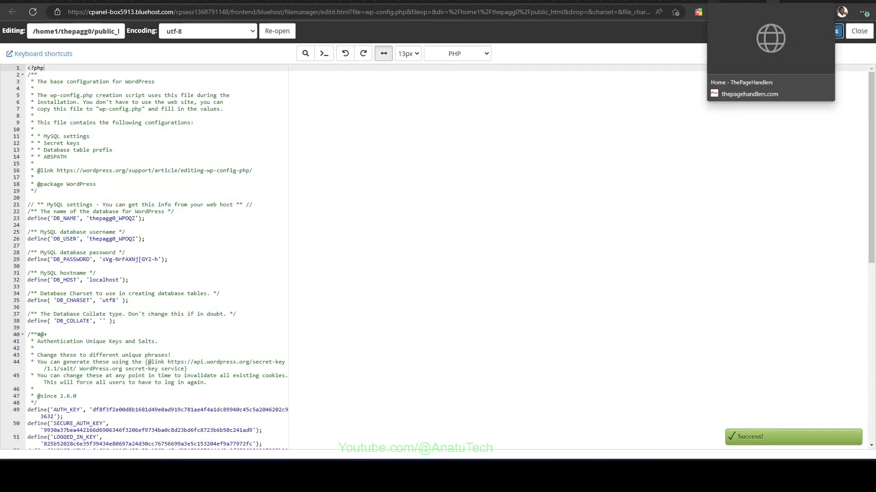
- Reload the thepagehandlers.com home page and check that the site still displays properly
{"action": "left_click", "coordinate": [713, 0]}
{"action": "scroll", "coordinate": [61, 53], "scroll_direction": "up", "scroll_amount": 7}
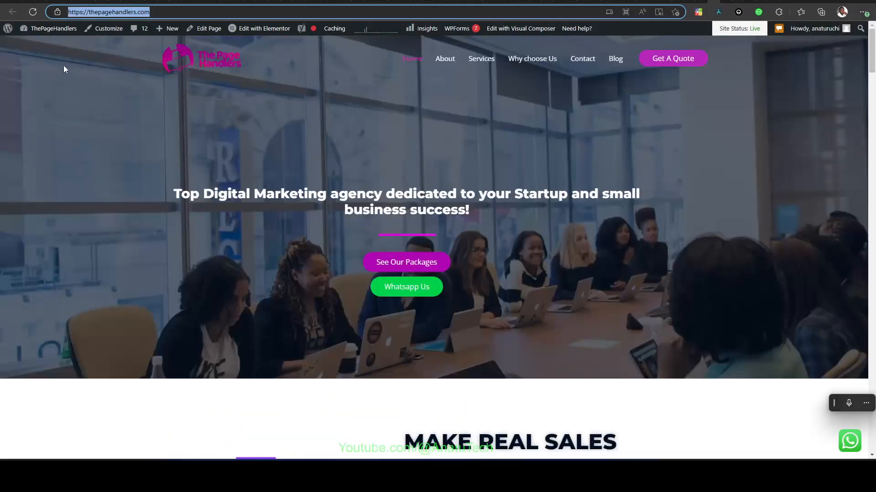
{"action": "left_click", "coordinate": [184, 64]}
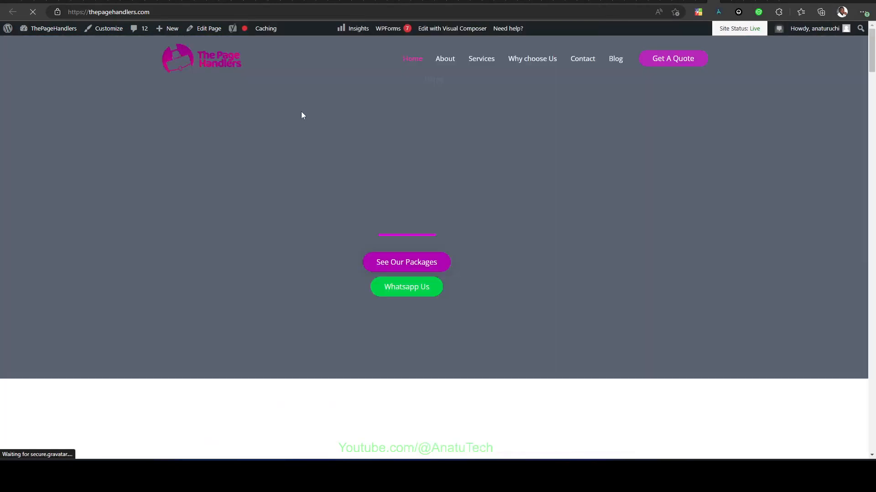
{"action": "scroll", "coordinate": [362, 166], "scroll_direction": "down", "scroll_amount": 15}
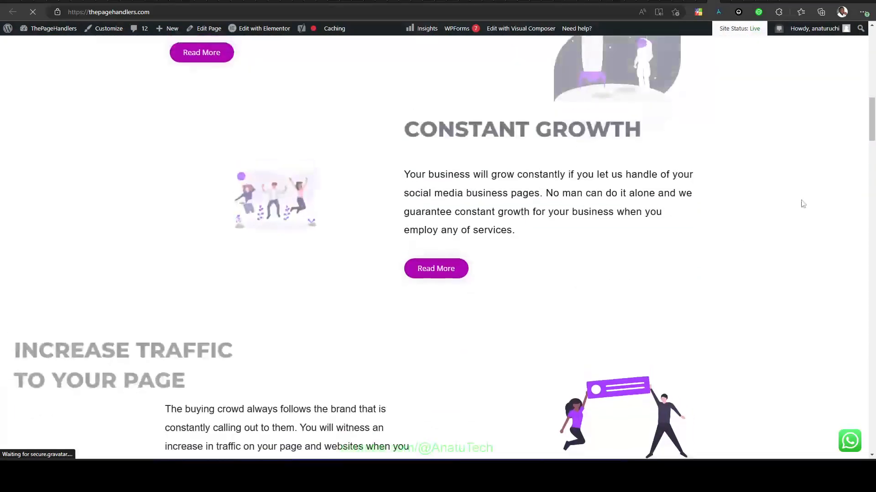
{"action": "scroll", "coordinate": [518, 260], "scroll_direction": "up", "scroll_amount": 12}
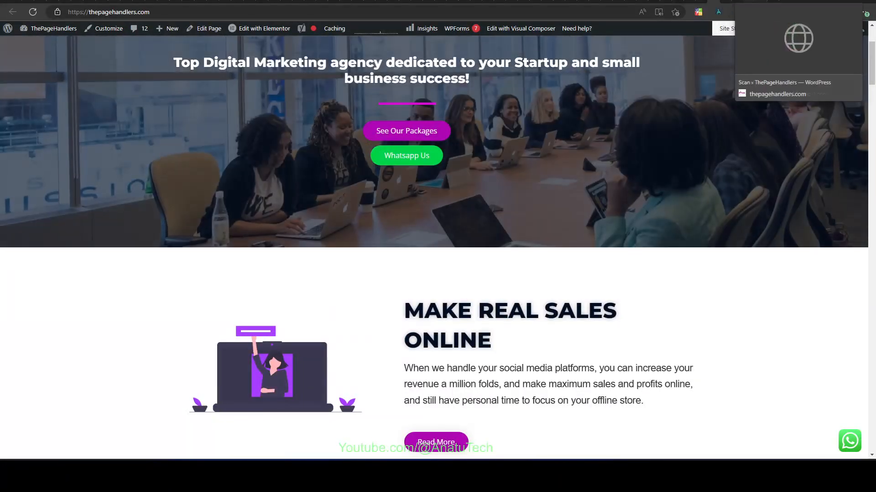
- Return to the Wordfence scan results and view the current contents of wp-config.php to verify the malicious code is gone
{"action": "left_click", "coordinate": [794, 2]}
{"action": "scroll", "coordinate": [256, 249], "scroll_direction": "down", "scroll_amount": 3}
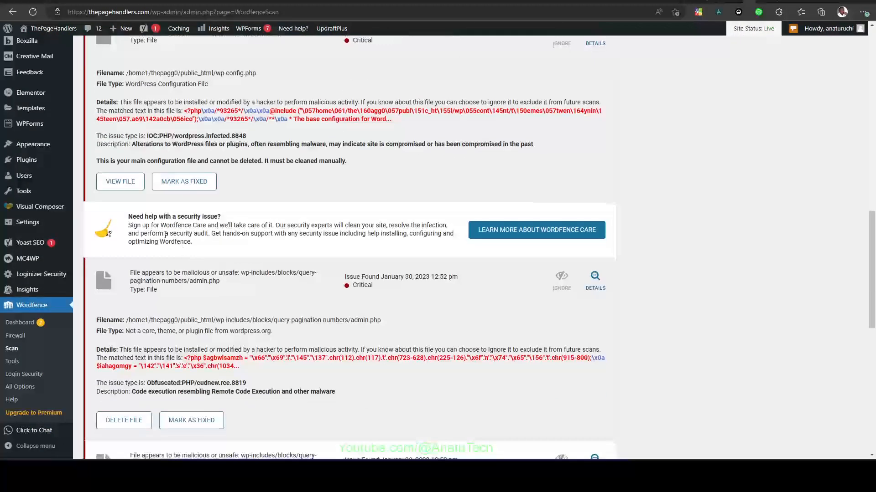
{"action": "scroll", "coordinate": [274, 191], "scroll_direction": "down", "scroll_amount": 2}
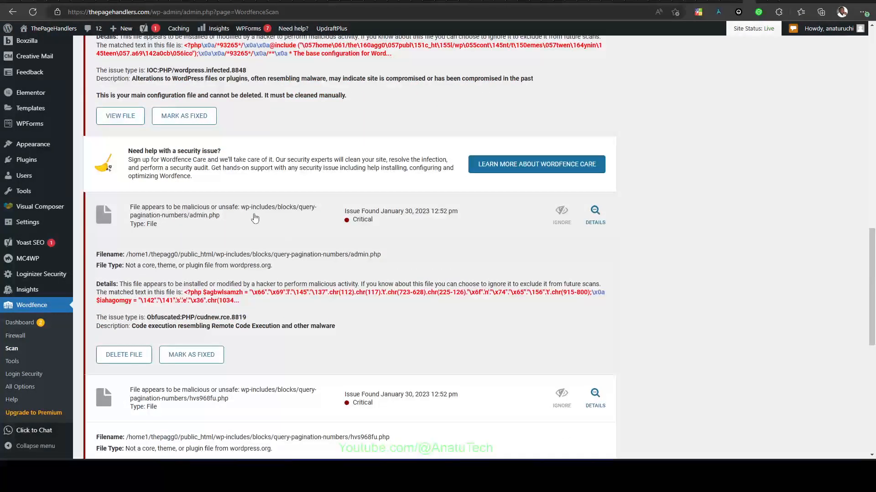
{"action": "scroll", "coordinate": [197, 190], "scroll_direction": "up", "scroll_amount": 2}
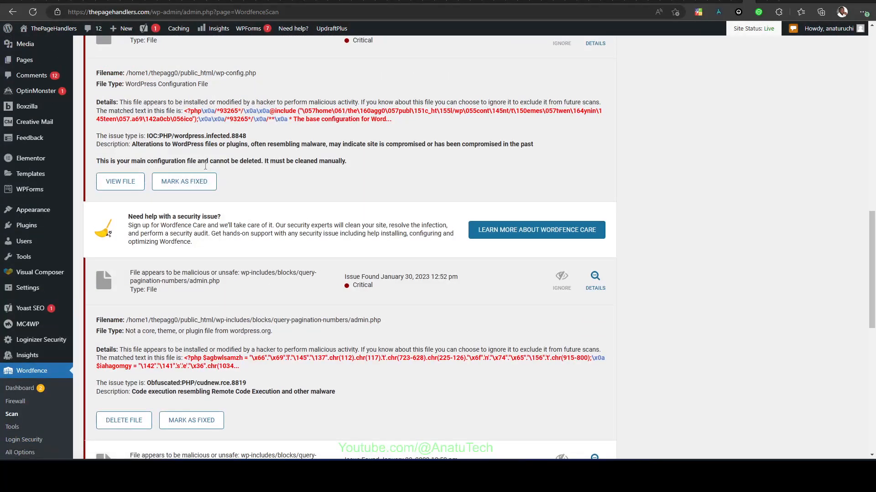
{"action": "left_click", "coordinate": [129, 188]}
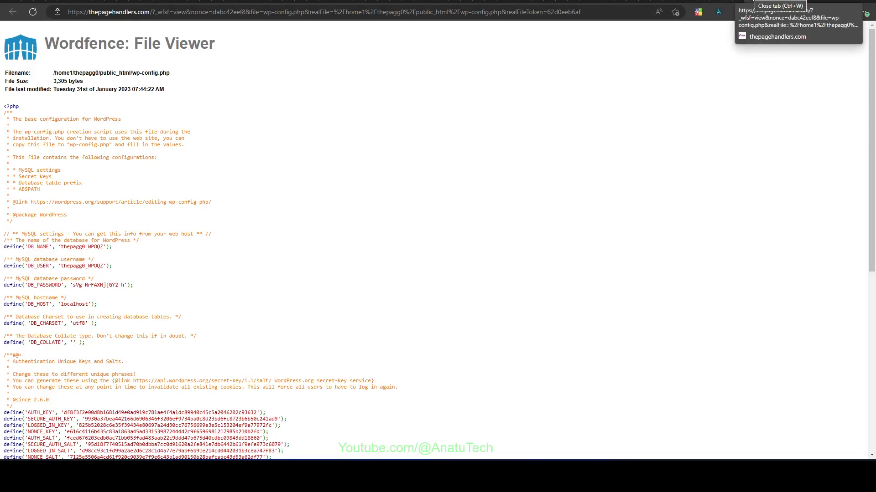
{"action": "left_click", "coordinate": [775, 2]}
- Review the admin.php issue in the scan results and inspect its folder public_html/wp-includes/blocks/query-pagination-numbers in cPanel File Manager for the flagged file
{"action": "scroll", "coordinate": [468, 199], "scroll_direction": "down", "scroll_amount": 3}
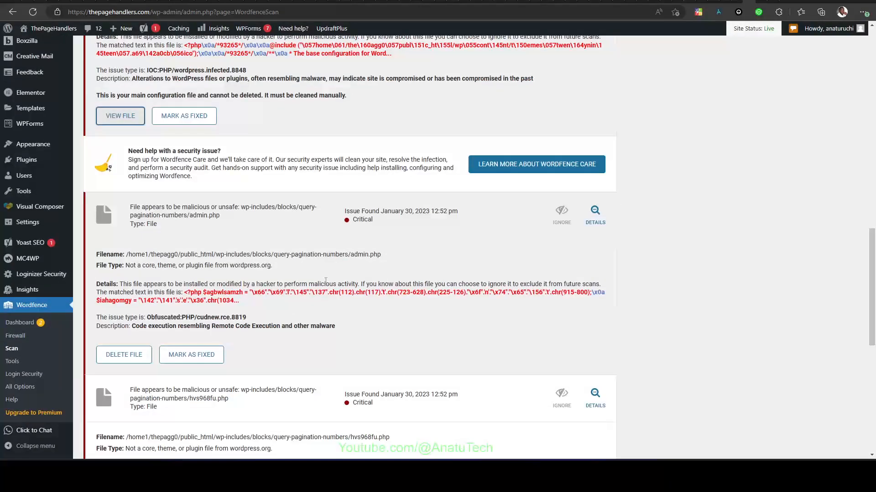
{"action": "scroll", "coordinate": [467, 200], "scroll_direction": "up", "scroll_amount": 7}
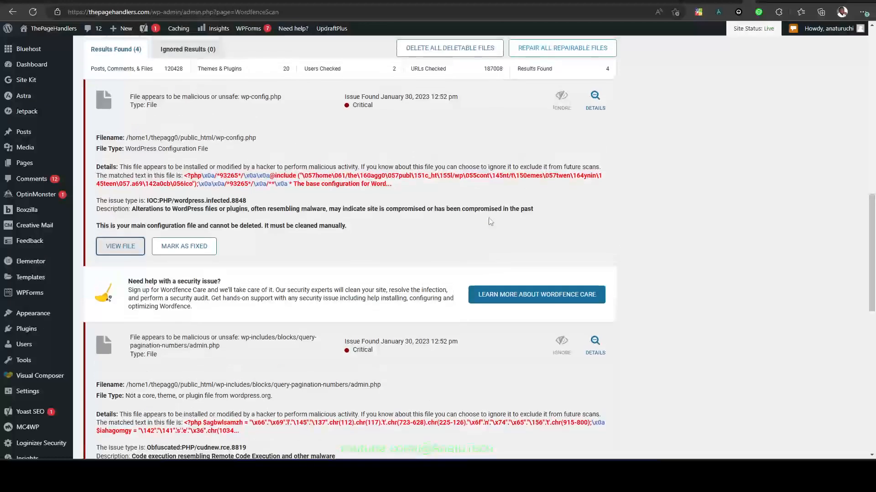
{"action": "scroll", "coordinate": [249, 279], "scroll_direction": "down", "scroll_amount": 7}
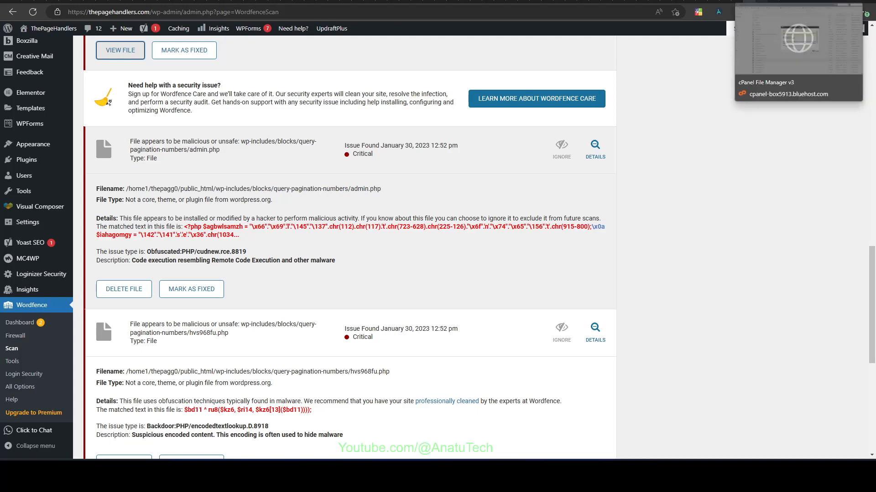
{"action": "left_click", "coordinate": [798, 1]}
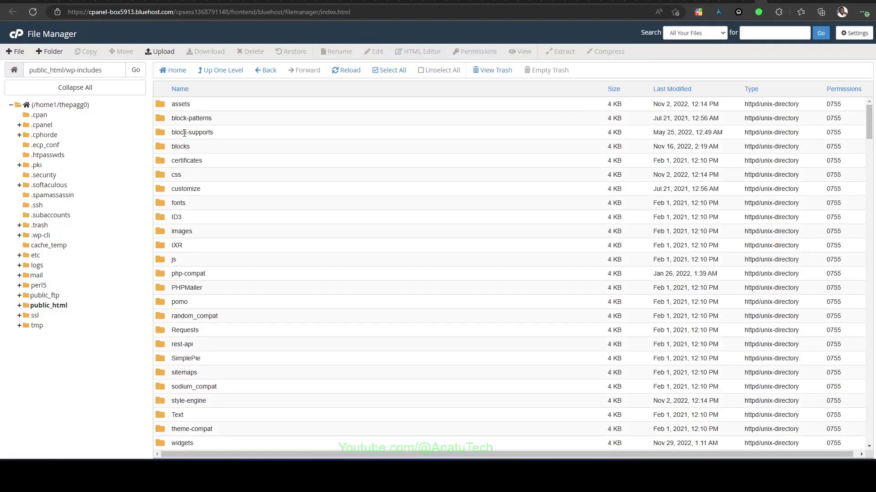
{"action": "double_click", "coordinate": [166, 147]}
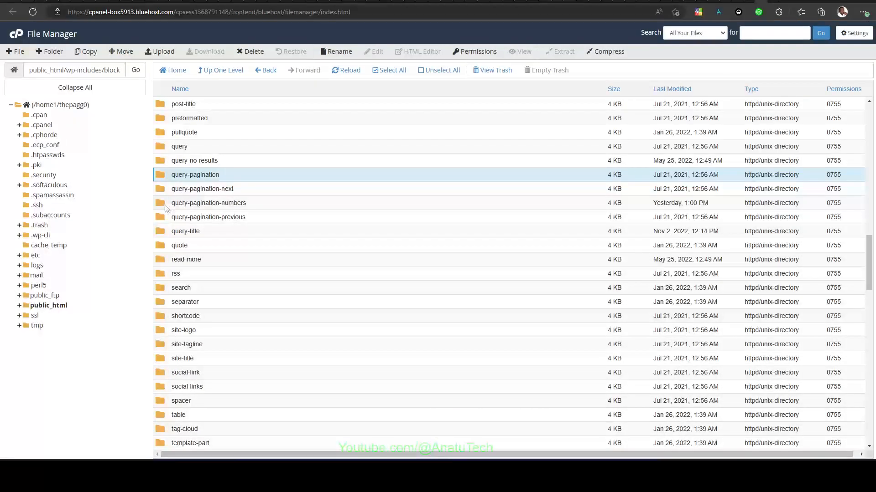
{"action": "double_click", "coordinate": [165, 208]}
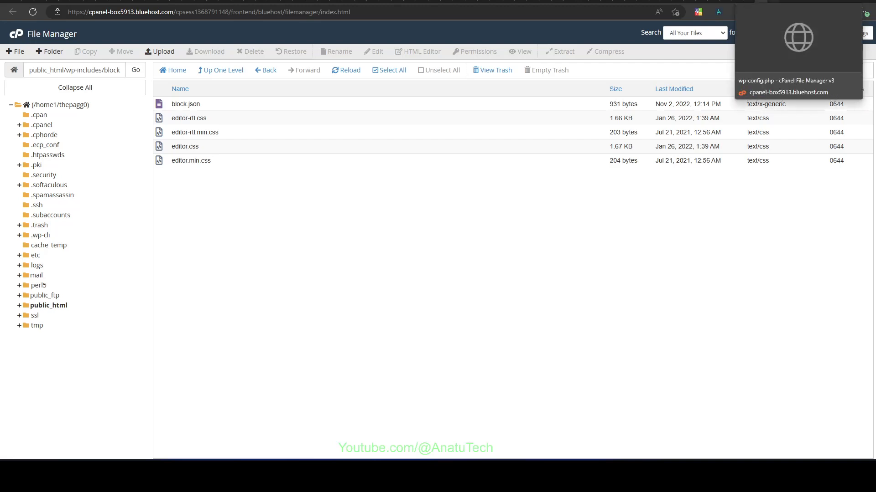
- Clear the query-pagination-numbers/admin.php issue in Wordfence and highlight the uzxahfpf.php file name in the wp-admin/css/colors/ocean issue
{"action": "left_click", "coordinate": [748, 1]}
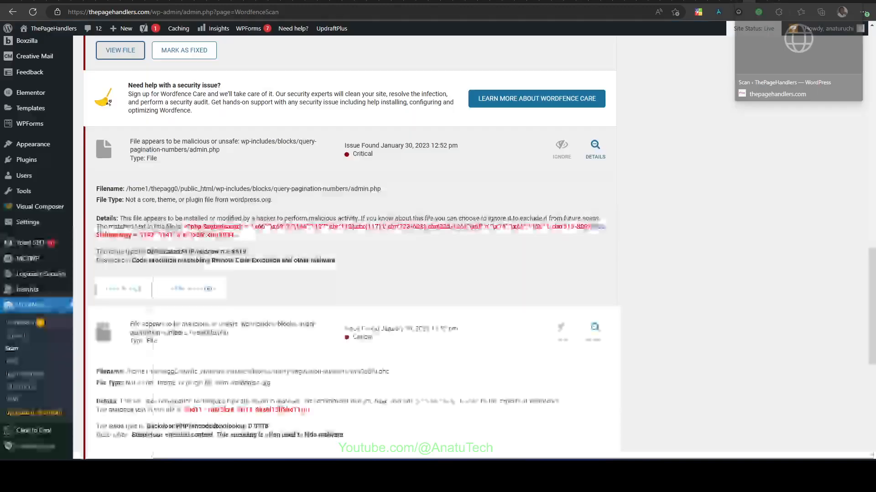
{"action": "scroll", "coordinate": [314, 278], "scroll_direction": "up", "scroll_amount": 7}
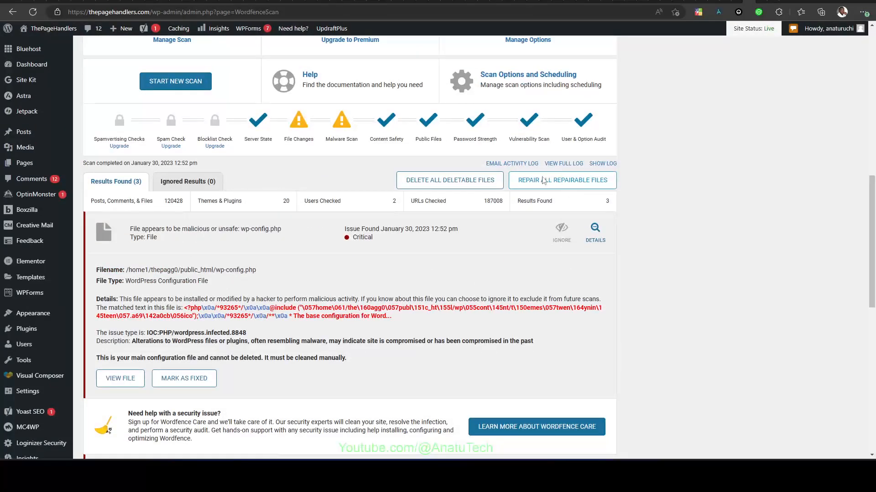
{"action": "scroll", "coordinate": [447, 357], "scroll_direction": "down", "scroll_amount": 5}
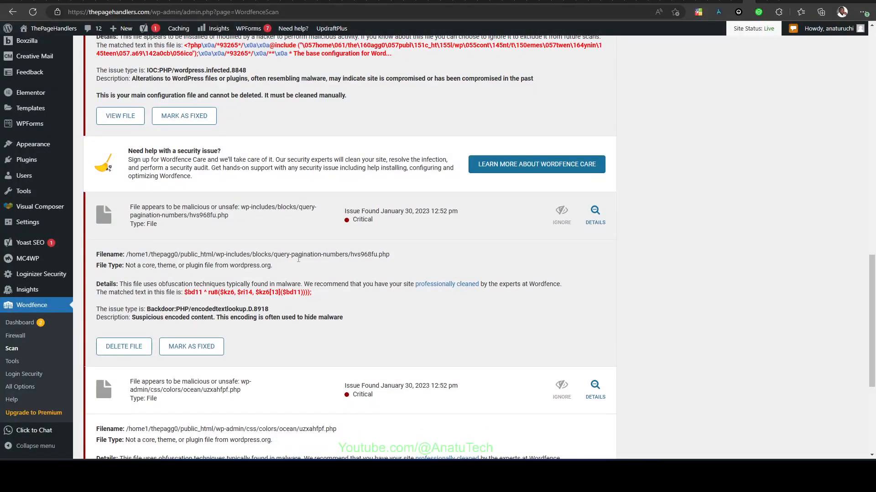
{"action": "scroll", "coordinate": [299, 260], "scroll_direction": "down", "scroll_amount": 4}
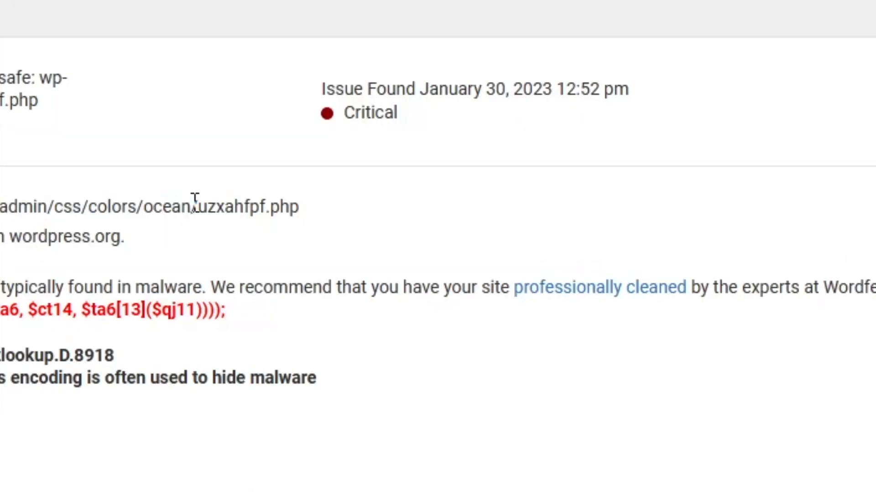
{"action": "left_click_drag", "start_coordinate": [198, 203], "coordinate": [252, 204]}
{"action": "left_click_drag", "start_coordinate": [252, 203], "coordinate": [298, 205]}
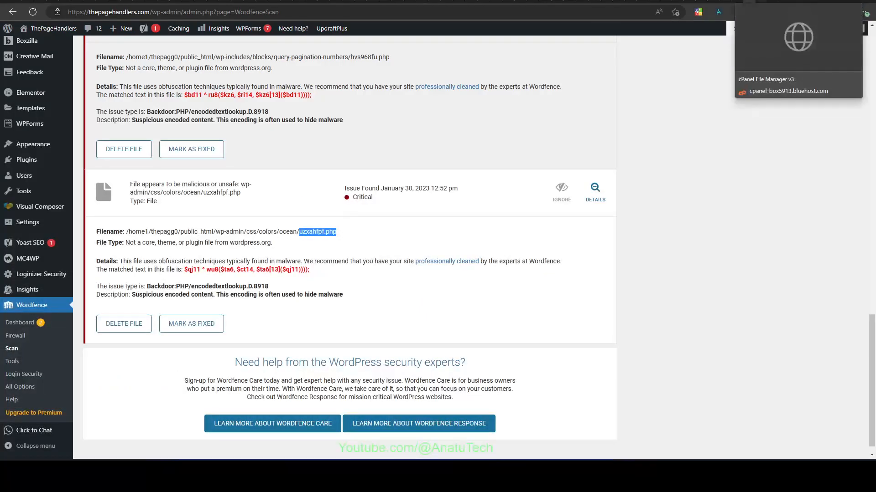
- Browse in cPanel File Manager to public_html/wp-admin/css/colors/ocean and check whether uzxahfpf.php is there
{"action": "left_click", "coordinate": [760, 2]}
{"action": "left_click", "coordinate": [214, 72]}
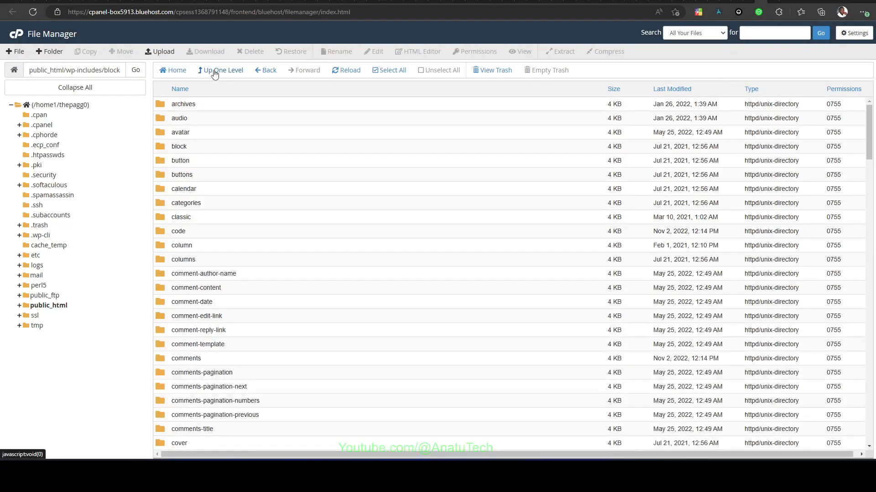
{"action": "left_click", "coordinate": [214, 72]}
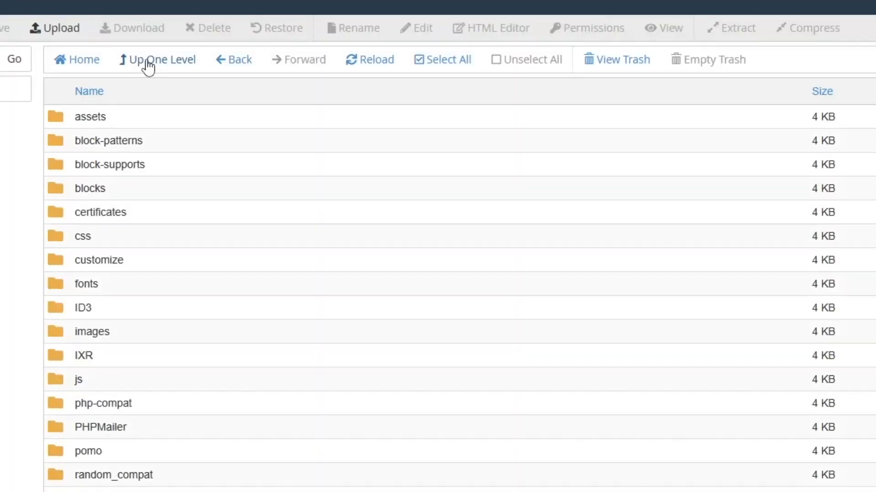
{"action": "scroll", "coordinate": [171, 318], "scroll_direction": "down", "scroll_amount": 4}
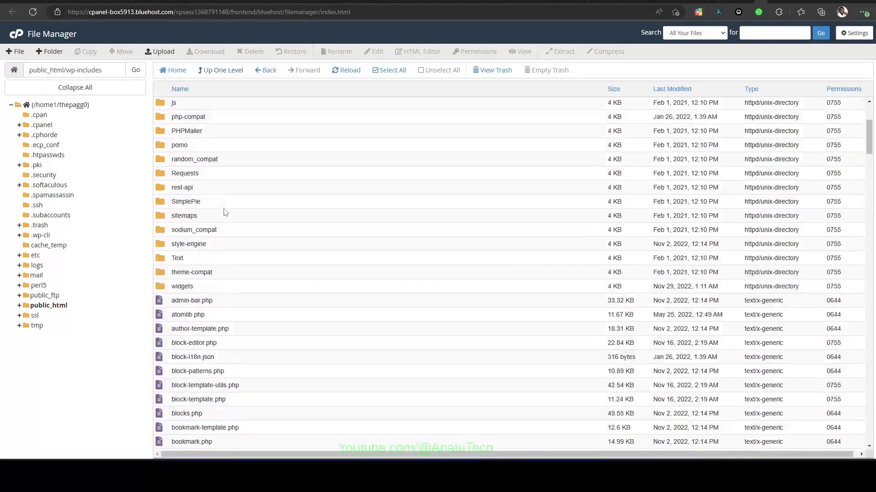
{"action": "scroll", "coordinate": [161, 295], "scroll_direction": "up", "scroll_amount": 4}
{"action": "left_click", "coordinate": [217, 77]}
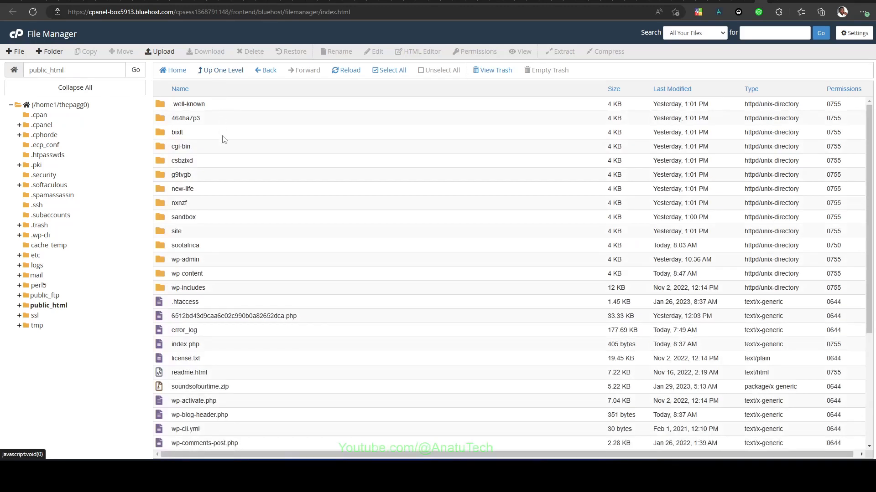
{"action": "double_click", "coordinate": [162, 260]}
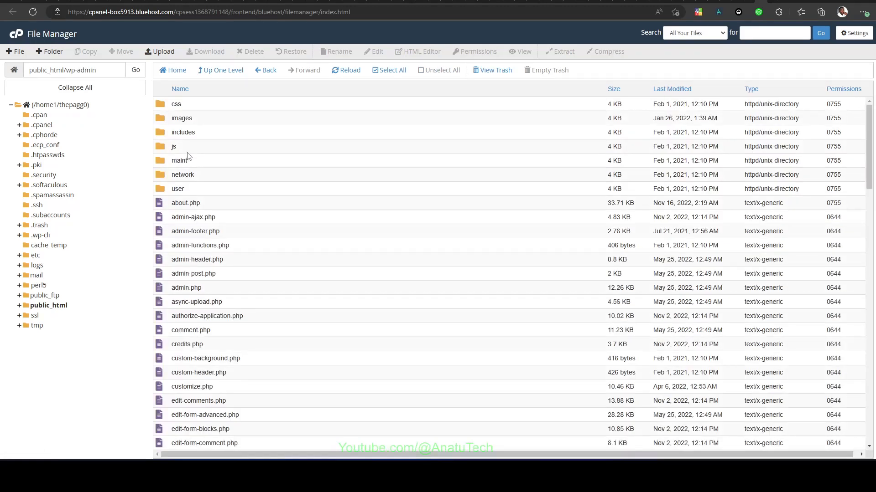
{"action": "double_click", "coordinate": [163, 104]}
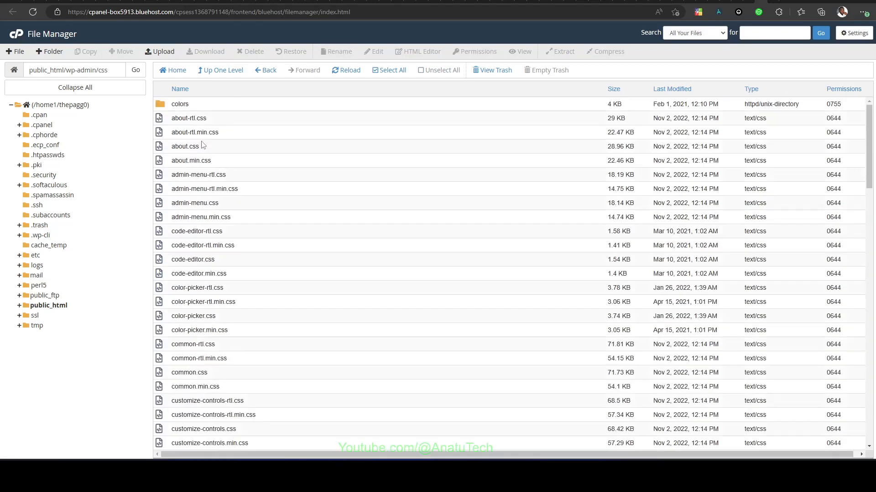
{"action": "double_click", "coordinate": [164, 106]}
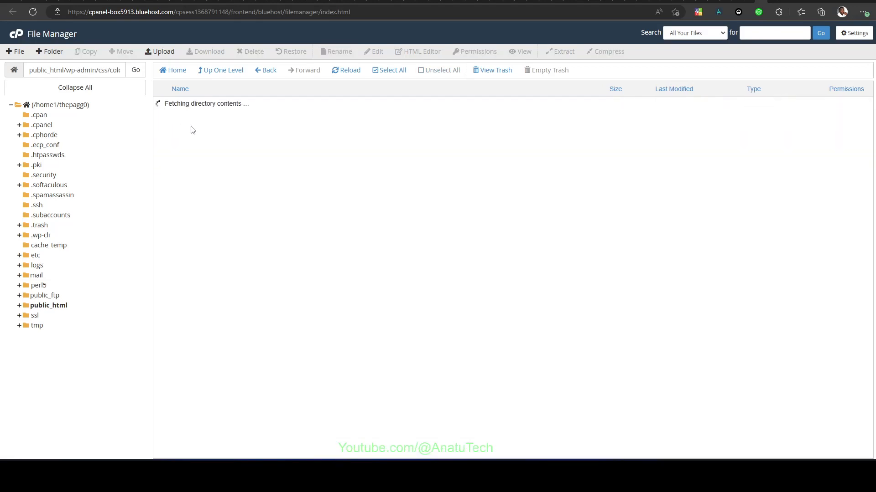
{"action": "double_click", "coordinate": [169, 190]}
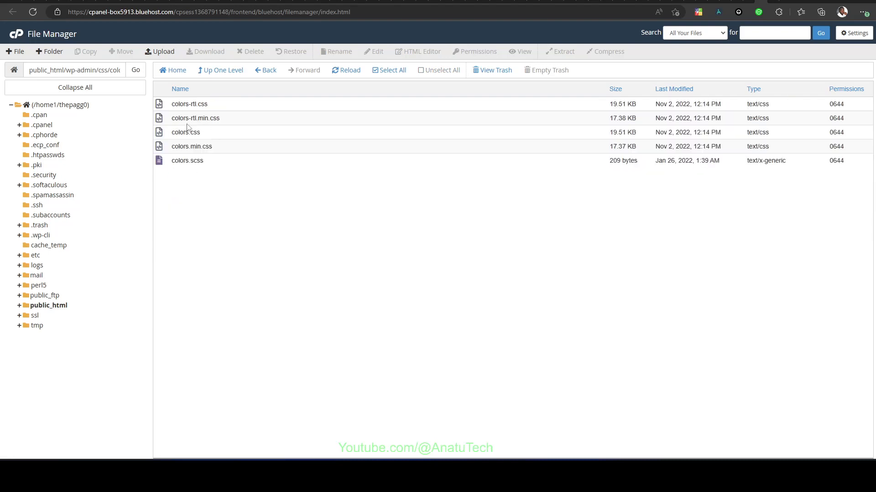
- Switch back to the Wordfence scan results and review the remaining uzxahfpf.php, hvs968fu.php and wp-config.php issues
{"action": "left_click", "coordinate": [747, 1]}
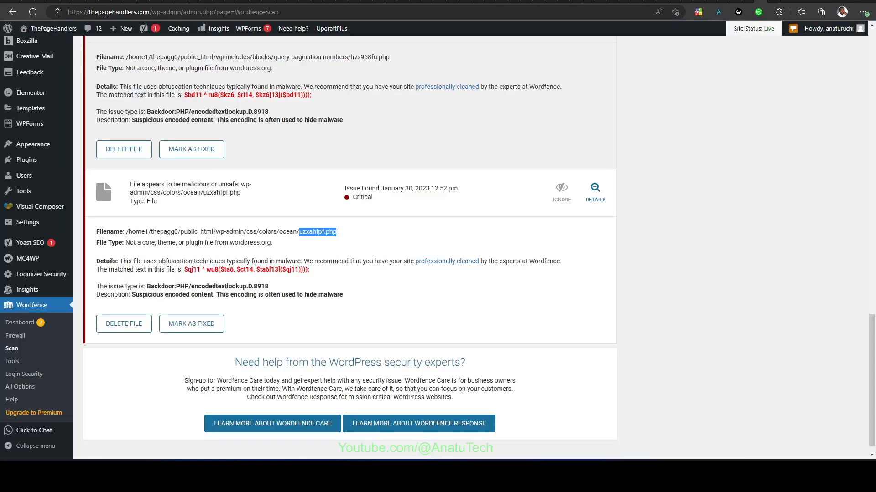
{"action": "scroll", "coordinate": [401, 273], "scroll_direction": "down", "scroll_amount": 1}
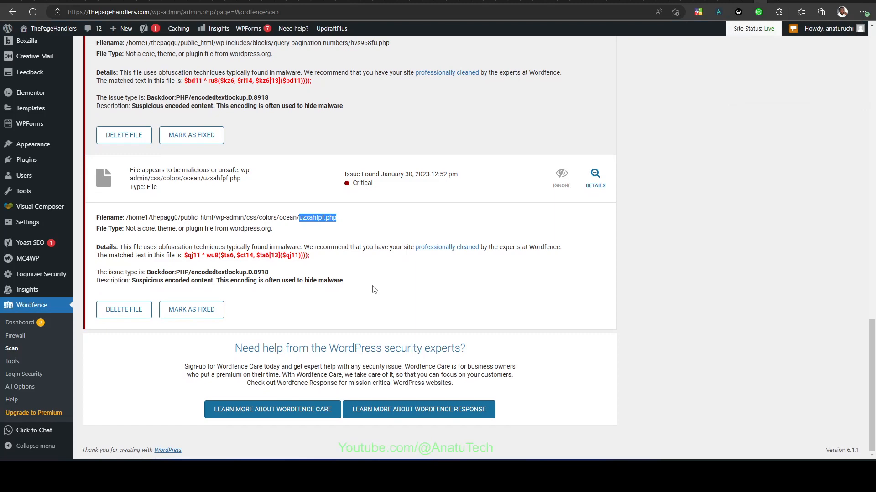
{"action": "scroll", "coordinate": [212, 231], "scroll_direction": "up", "scroll_amount": 5}
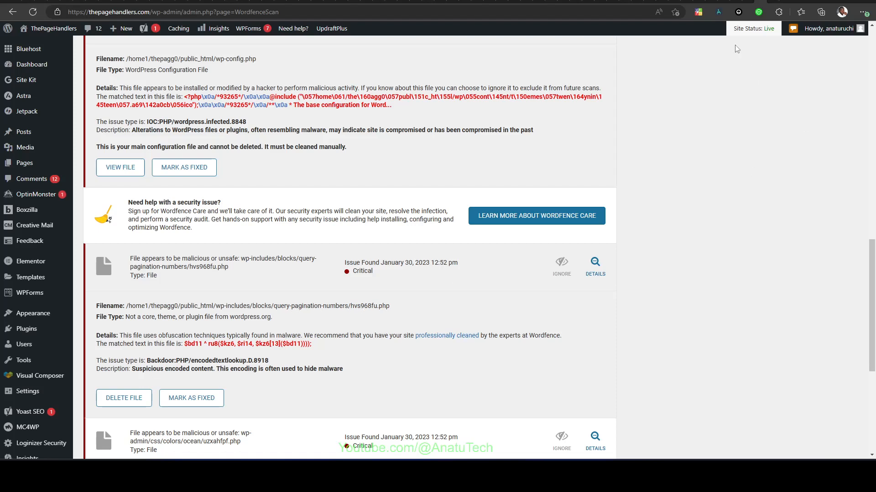
- Switch to cPanel File Manager and browse to public_html/wp-includes/blocks/query-pagination-numbers to check for hvs968fu.php
{"action": "left_click", "coordinate": [772, 2]}
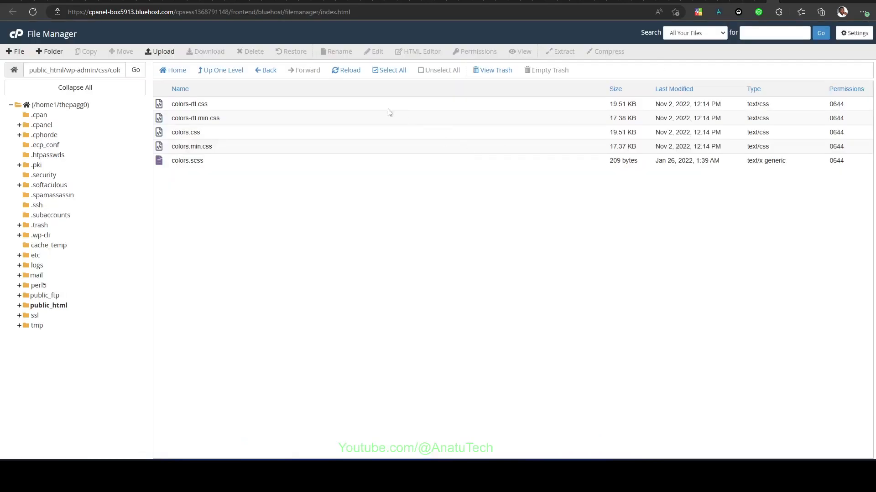
{"action": "left_click", "coordinate": [221, 72]}
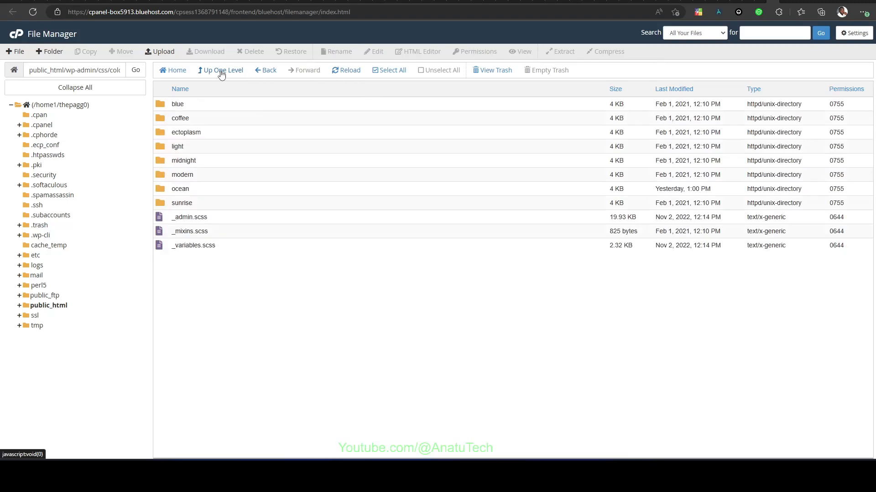
{"action": "left_click", "coordinate": [221, 73]}
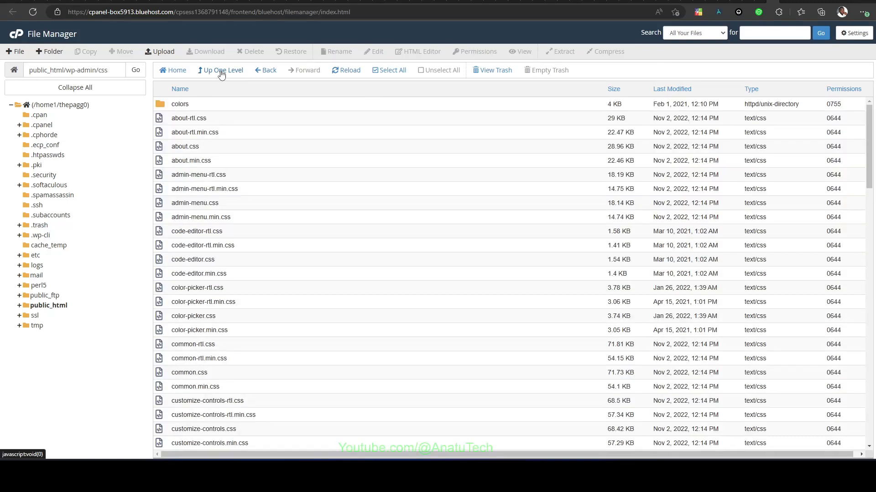
{"action": "left_click", "coordinate": [223, 73]}
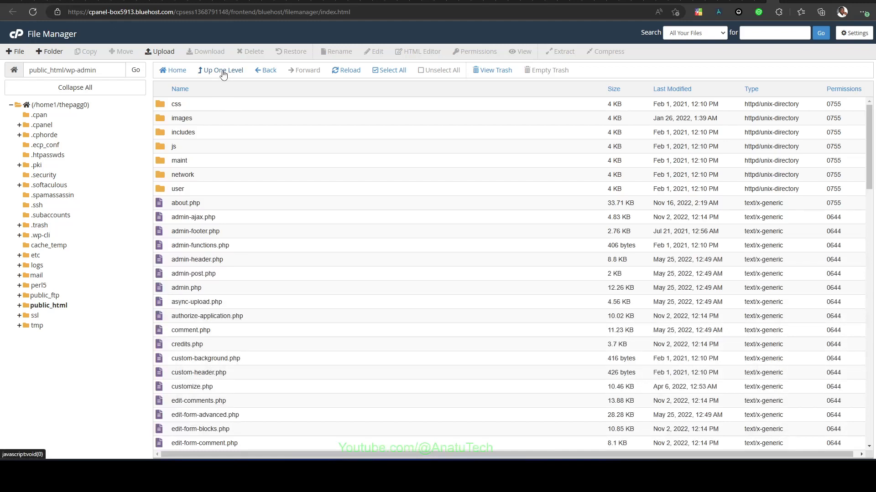
{"action": "left_click", "coordinate": [223, 73]}
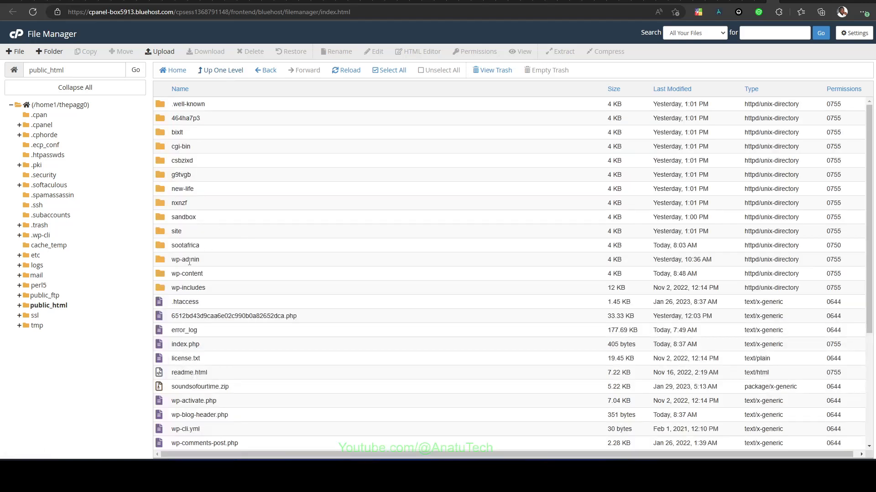
{"action": "double_click", "coordinate": [161, 289]}
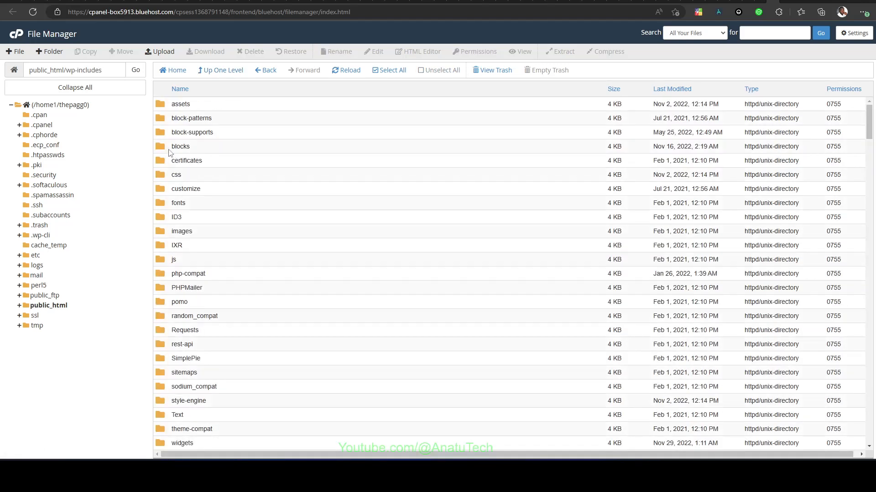
{"action": "double_click", "coordinate": [169, 152]}
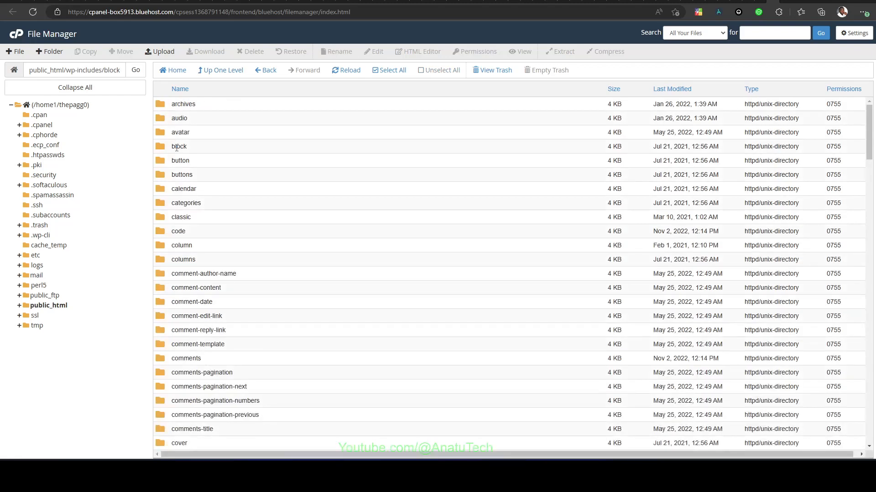
{"action": "scroll", "coordinate": [176, 147], "scroll_direction": "down", "scroll_amount": 20}
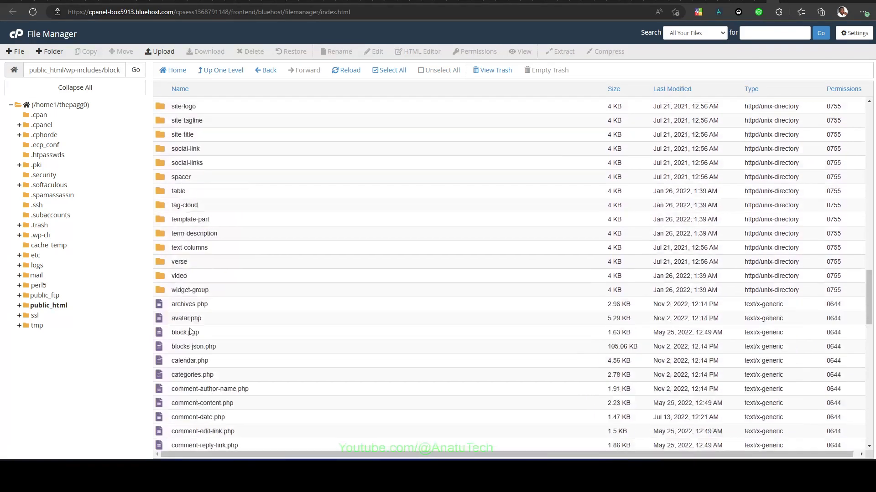
{"action": "scroll", "coordinate": [190, 331], "scroll_direction": "down", "scroll_amount": 5}
{"action": "scroll", "coordinate": [185, 301], "scroll_direction": "up", "scroll_amount": 11}
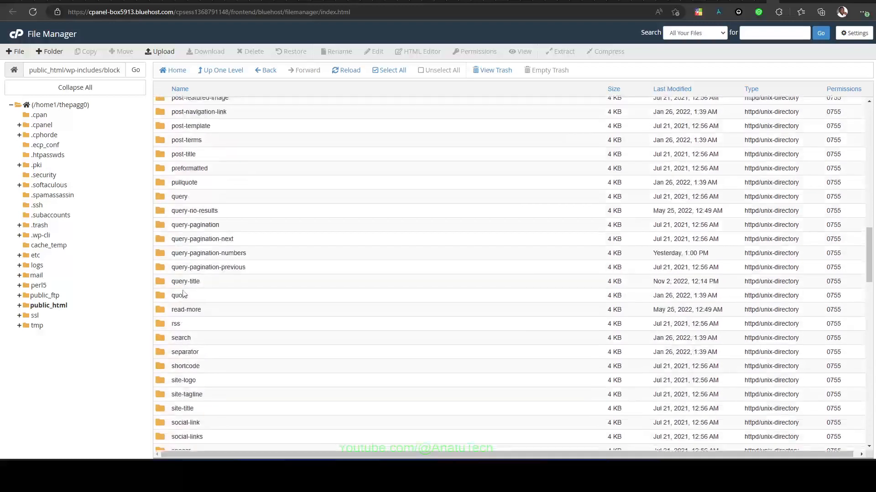
{"action": "double_click", "coordinate": [162, 258]}
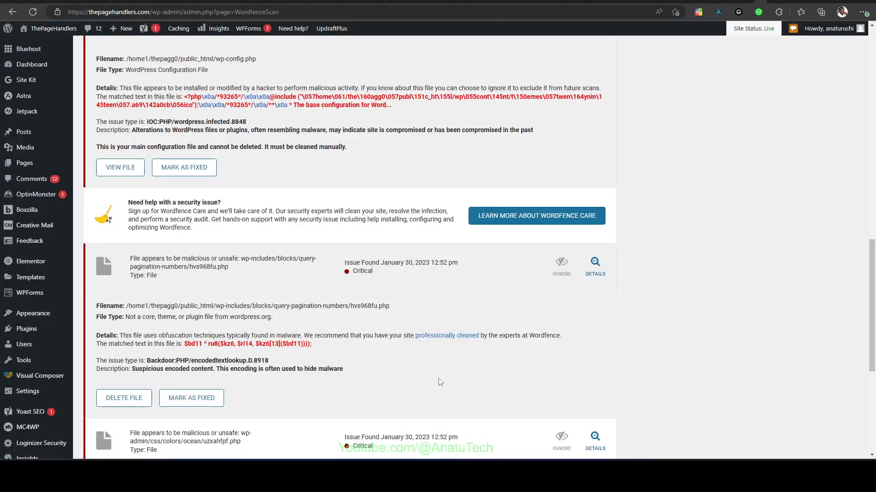
- Return to the Wordfence scan results and review the wp-config.php issue, highlighting its matched malicious code
{"action": "scroll", "coordinate": [439, 378], "scroll_direction": "up", "scroll_amount": 4}
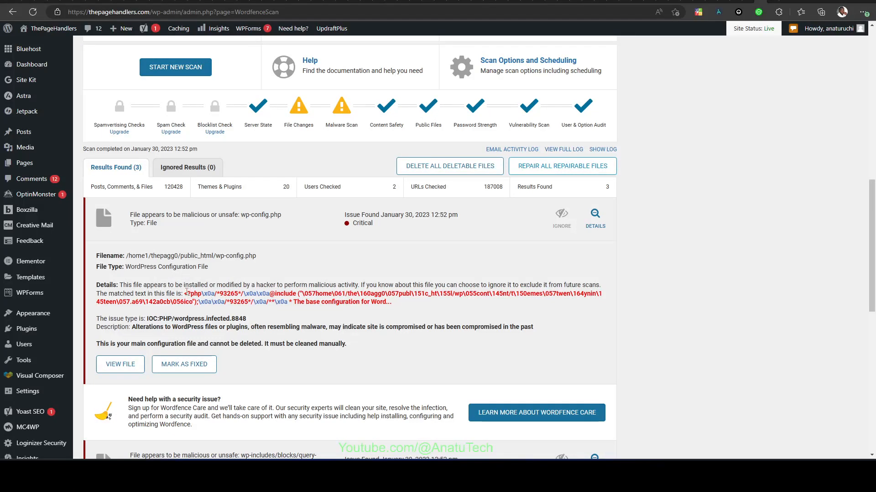
{"action": "left_click_drag", "start_coordinate": [186, 293], "coordinate": [358, 305]}
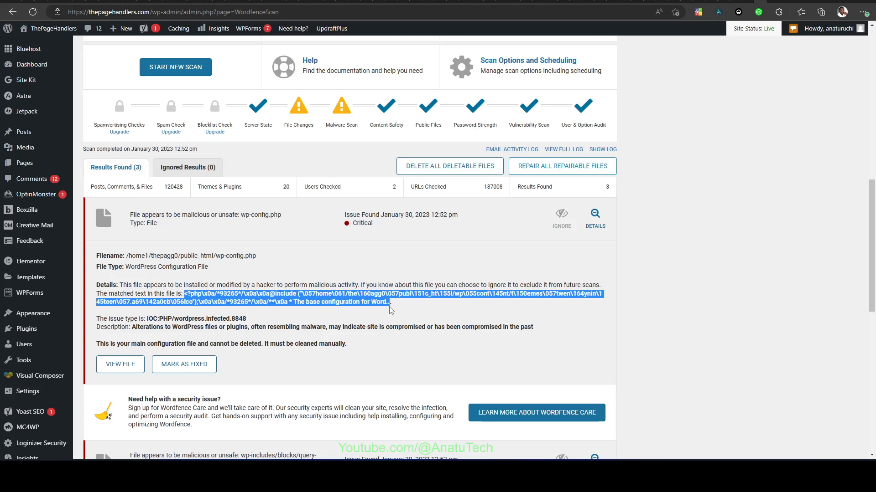
{"action": "left_click", "coordinate": [340, 323]}
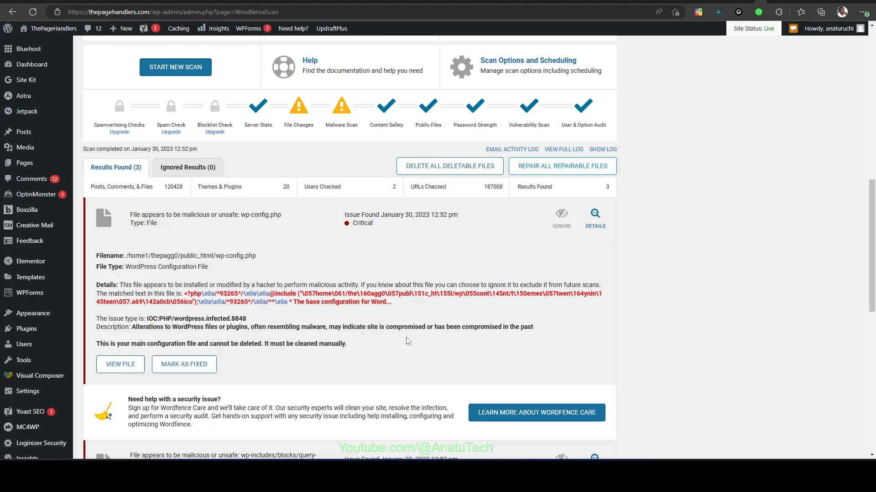
{"action": "scroll", "coordinate": [424, 305], "scroll_direction": "down", "scroll_amount": 3}
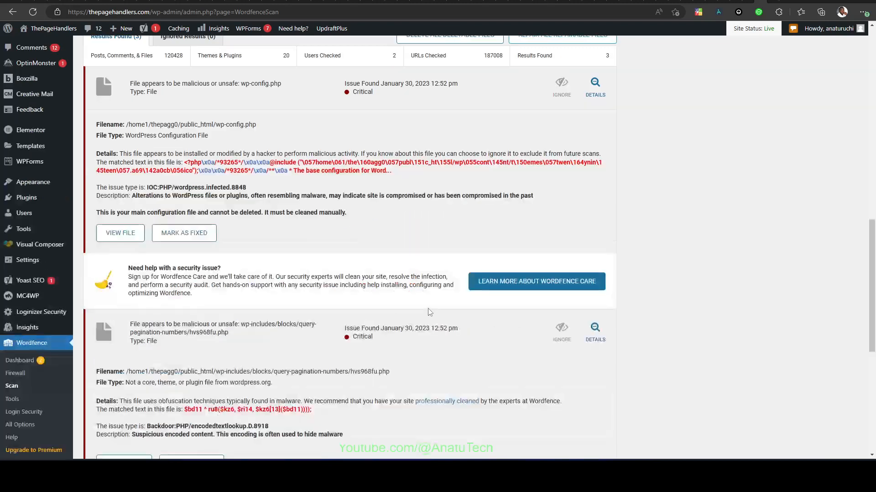
{"action": "scroll", "coordinate": [411, 306], "scroll_direction": "up", "scroll_amount": 3}
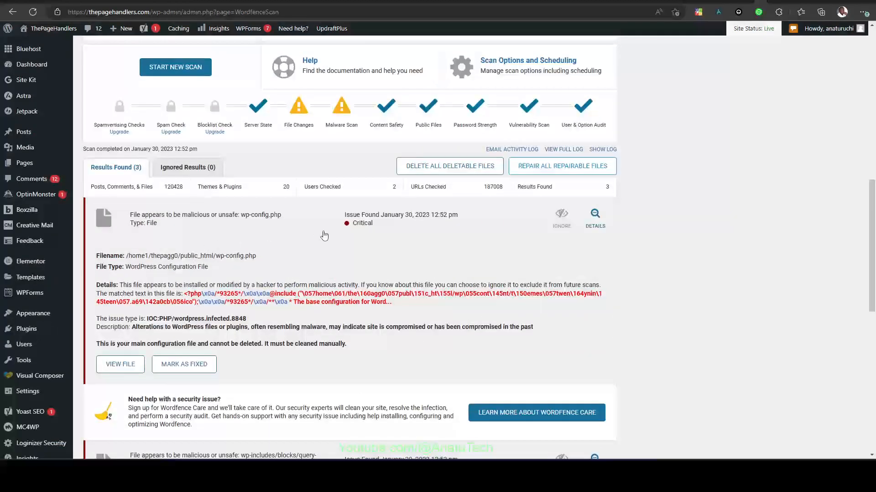
- Start a new Wordfence scan, cancelling the stalled run and launching the scan again
{"action": "scroll", "coordinate": [312, 243], "scroll_direction": "up", "scroll_amount": 4}
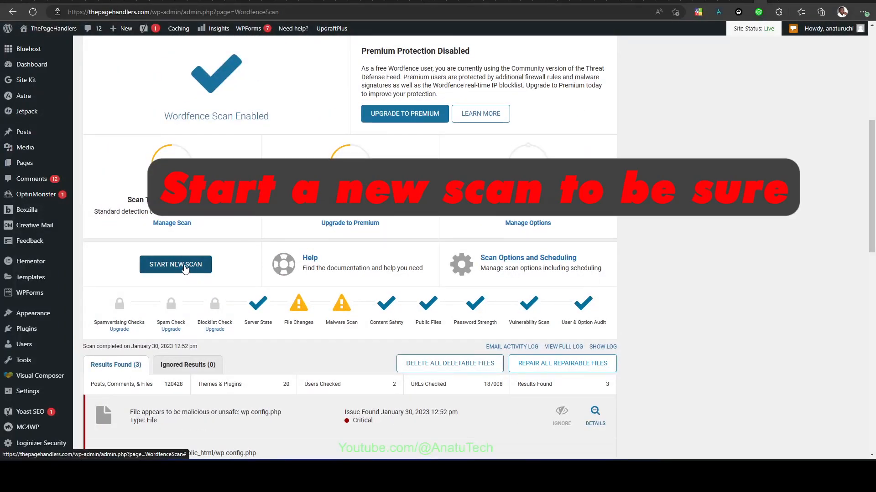
{"action": "left_click", "coordinate": [185, 269]}
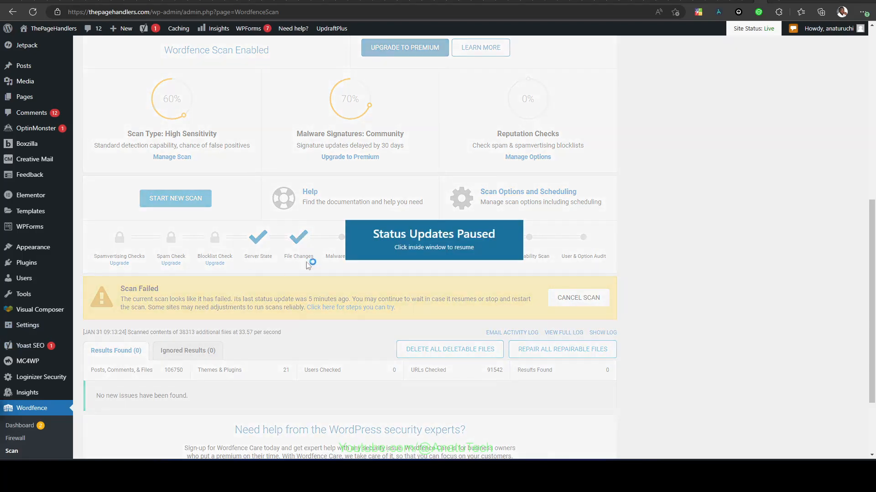
{"action": "left_click", "coordinate": [641, 234]}
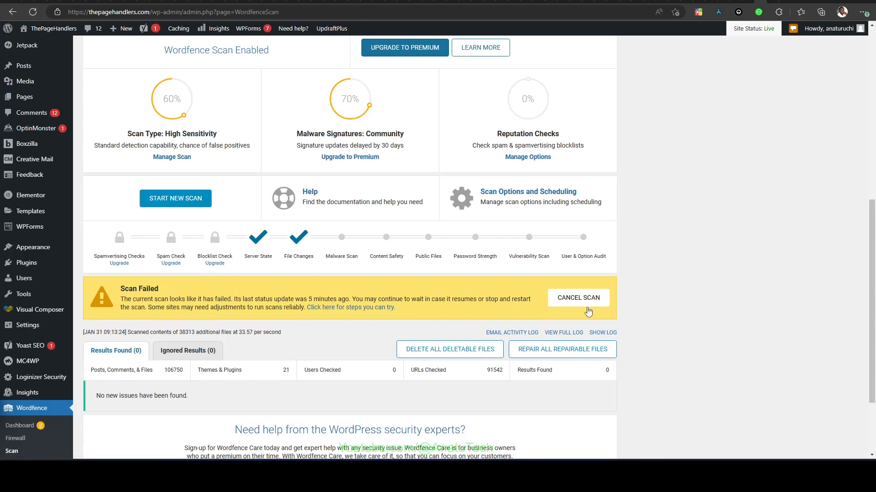
{"action": "left_click", "coordinate": [552, 308]}
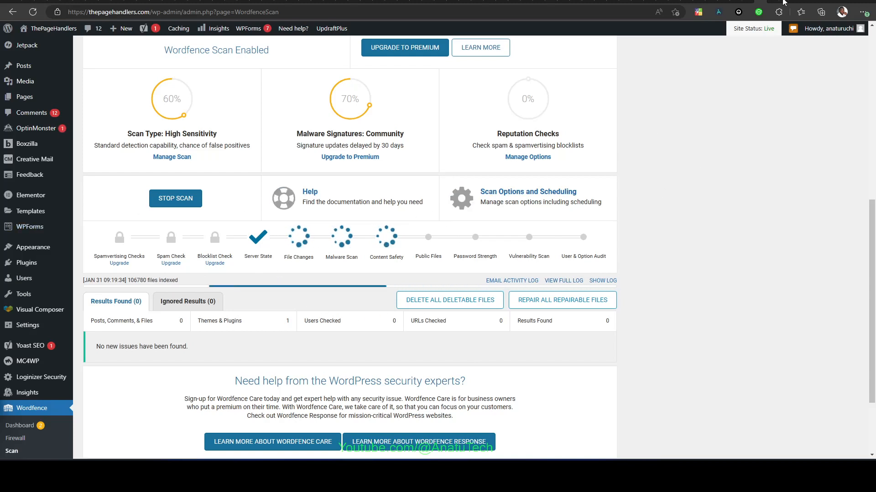
{"action": "key", "text": "ctrl+t"}
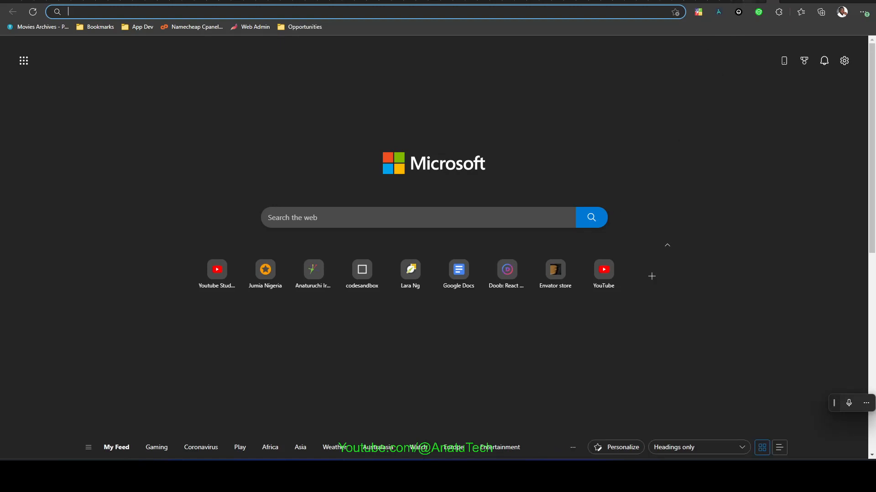
{"action": "left_click", "coordinate": [748, 2]}
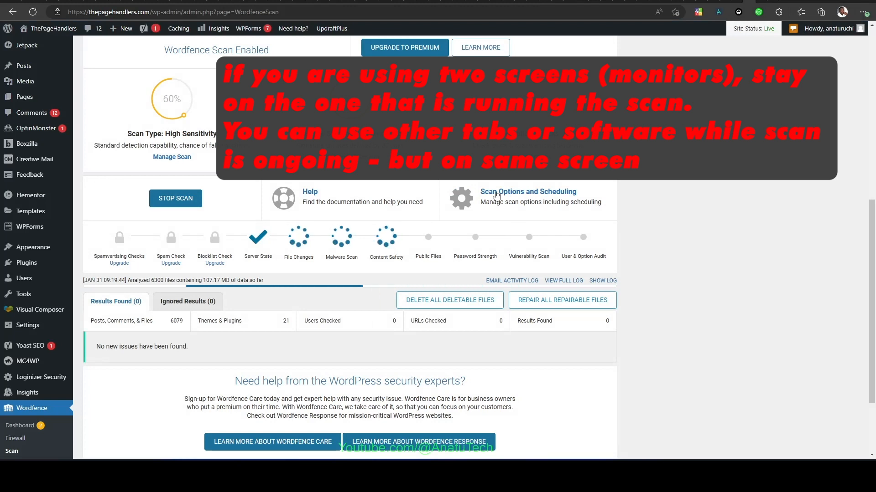
{"action": "left_click_drag", "start_coordinate": [478, 192], "coordinate": [653, 198]}
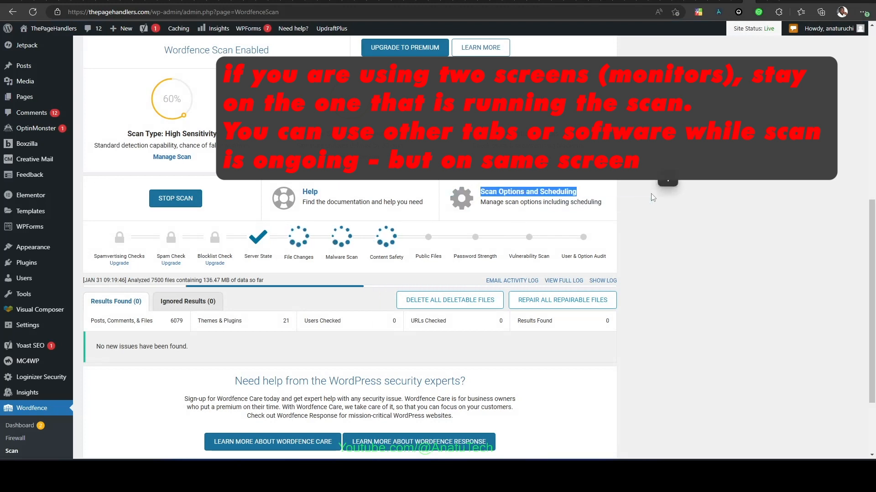
{"action": "left_click", "coordinate": [657, 193]}
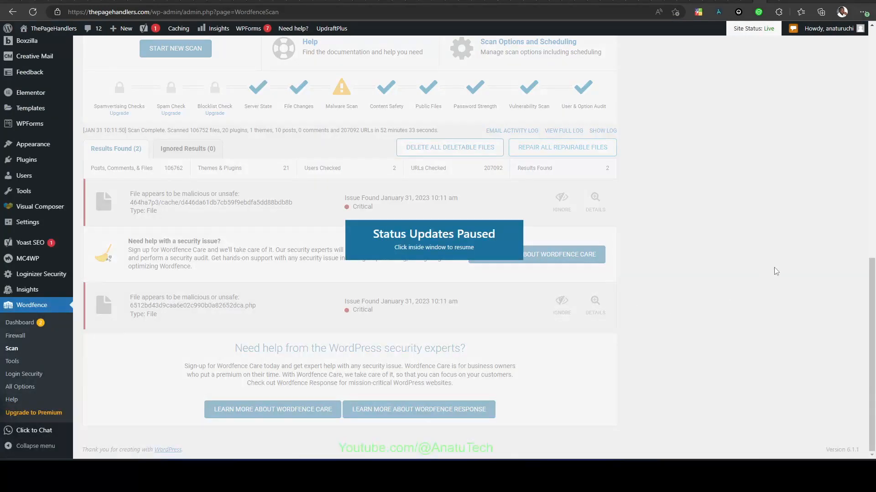
- Review the details of the flagged 464ha7p3/cache/d446da61db7cb59f9ebdfa5dd88bdb8b file in the completed scan and delete it
{"action": "left_click", "coordinate": [830, 247]}
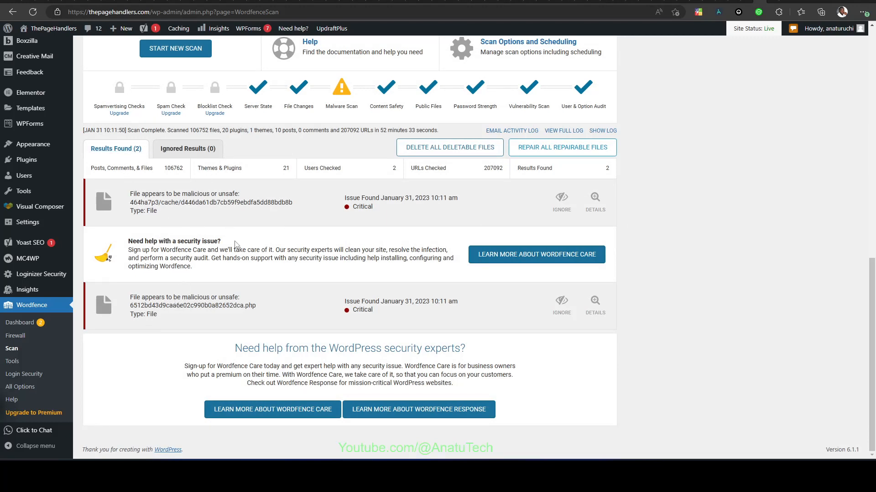
{"action": "left_click", "coordinate": [593, 206]}
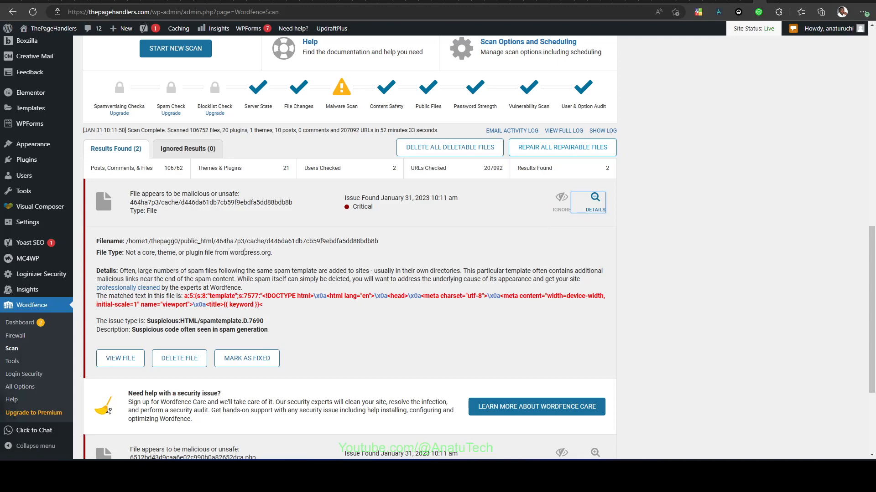
{"action": "scroll", "coordinate": [259, 284], "scroll_direction": "down", "scroll_amount": 3}
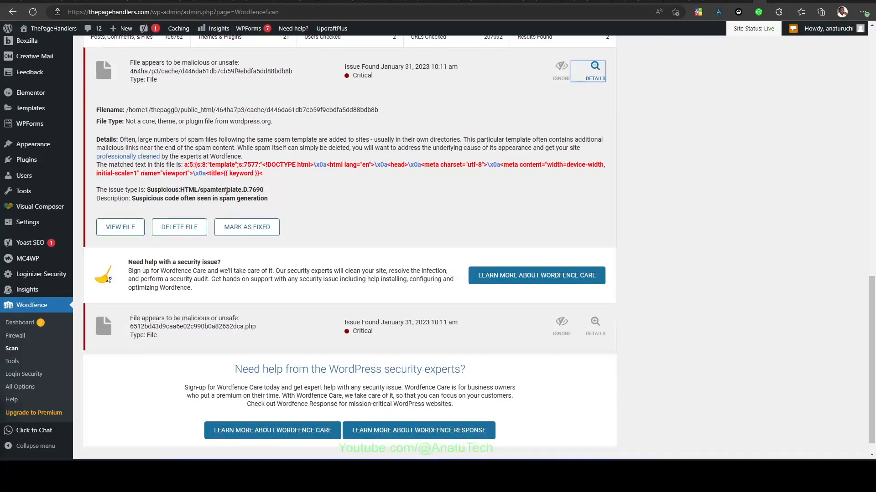
{"action": "scroll", "coordinate": [209, 190], "scroll_direction": "up", "scroll_amount": 2}
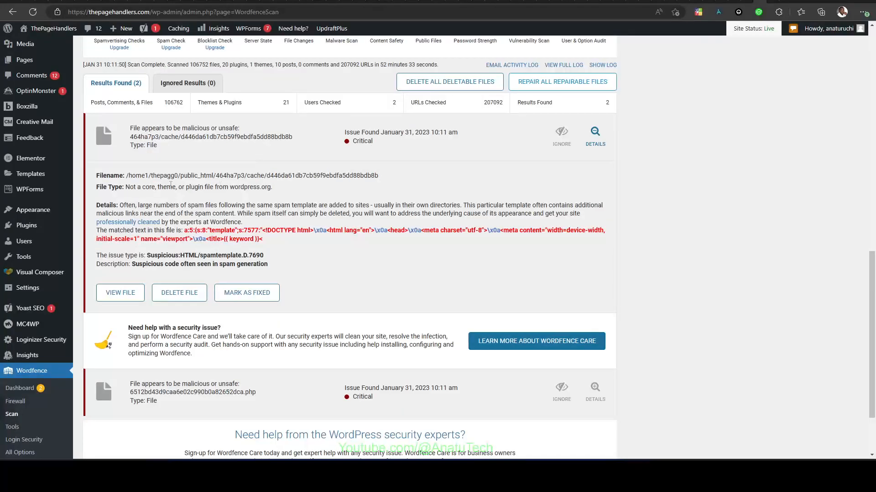
{"action": "left_click", "coordinate": [188, 289]}
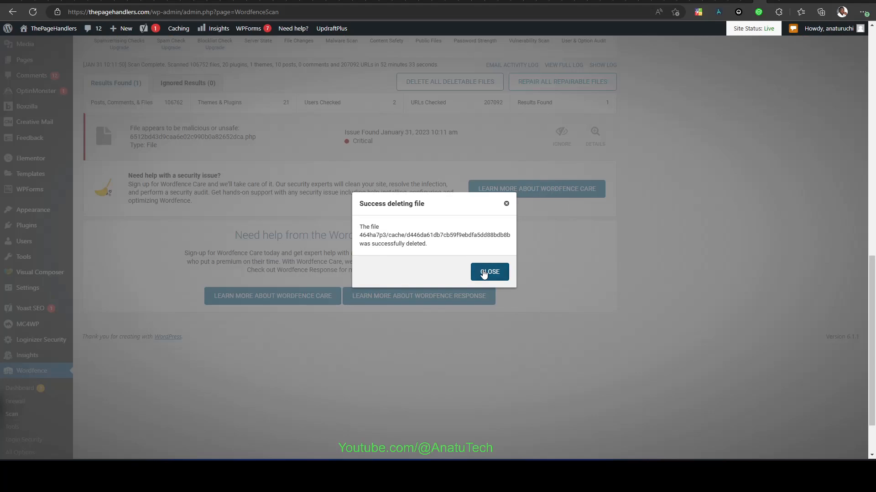
{"action": "left_click", "coordinate": [484, 273]}
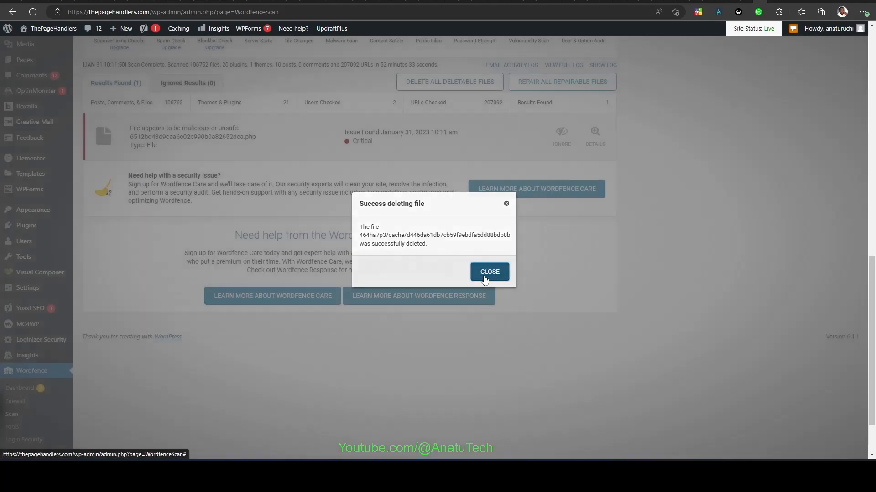
- Review the details of the flagged public_html/6512bd43d9caa6e02c990b0a82652dca.php file and delete it
{"action": "scroll", "coordinate": [216, 266], "scroll_direction": "up", "scroll_amount": 5}
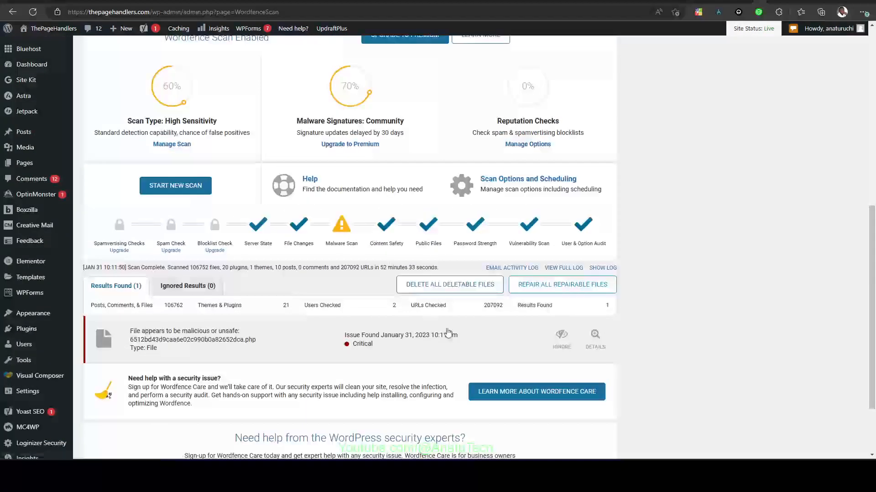
{"action": "left_click", "coordinate": [595, 336]}
{"action": "scroll", "coordinate": [392, 367], "scroll_direction": "down", "scroll_amount": 4}
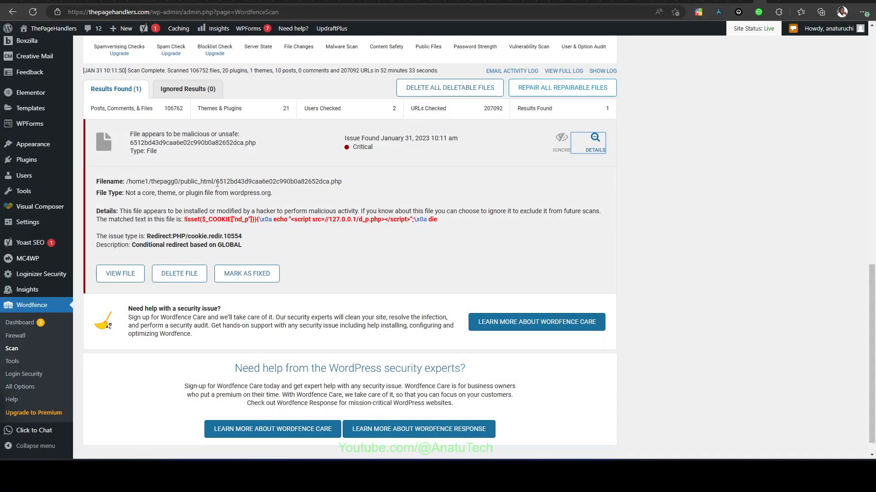
{"action": "left_click_drag", "start_coordinate": [217, 183], "coordinate": [348, 185]}
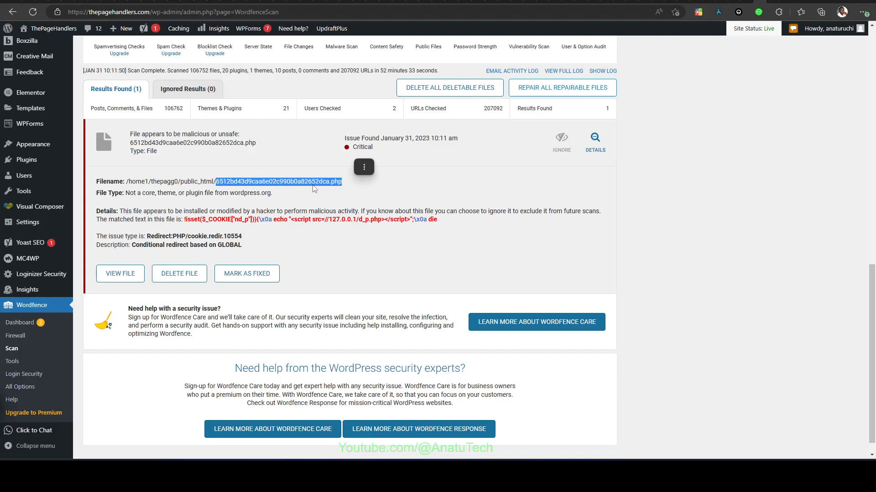
{"action": "left_click", "coordinate": [296, 184]}
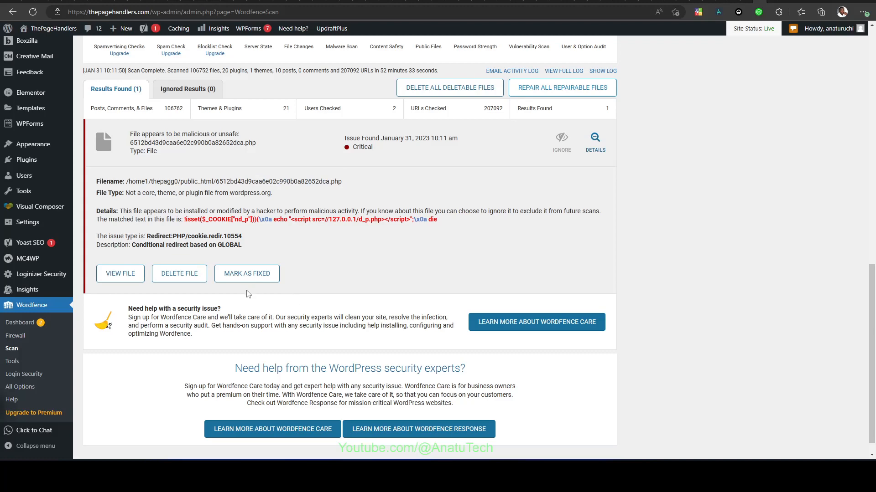
{"action": "left_click", "coordinate": [182, 279]}
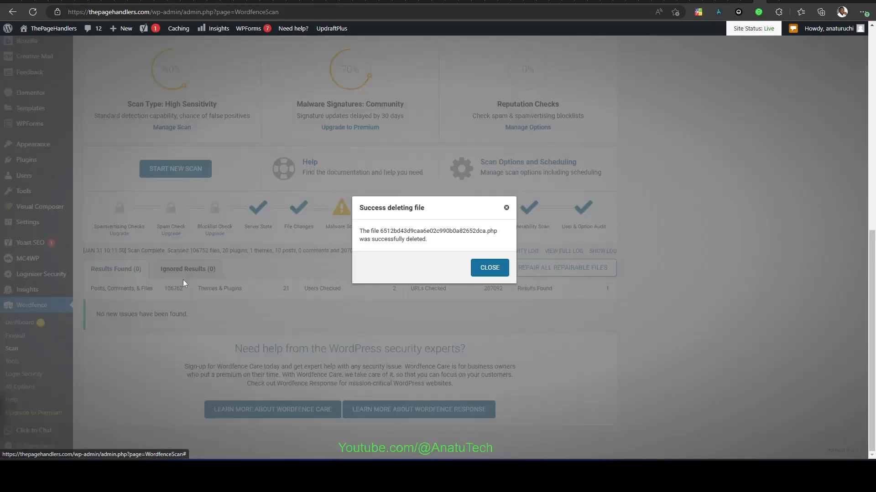
{"action": "left_click", "coordinate": [480, 268]}
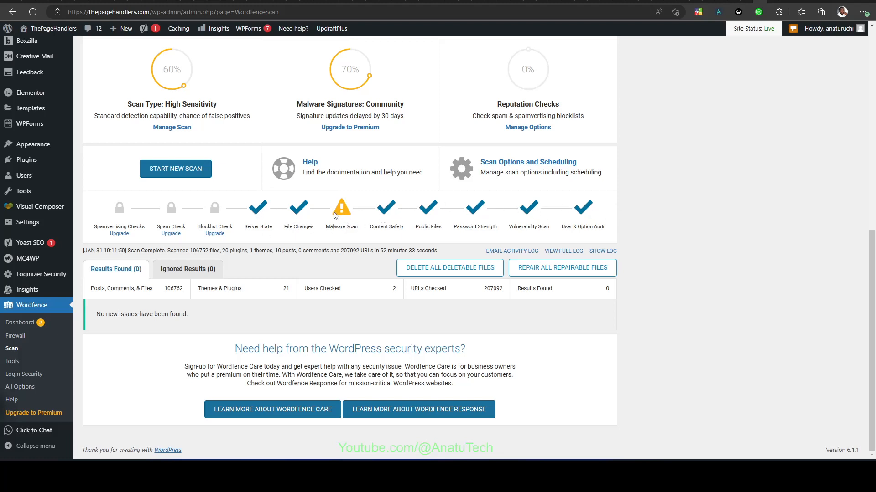
{"action": "left_click", "coordinate": [185, 170]}
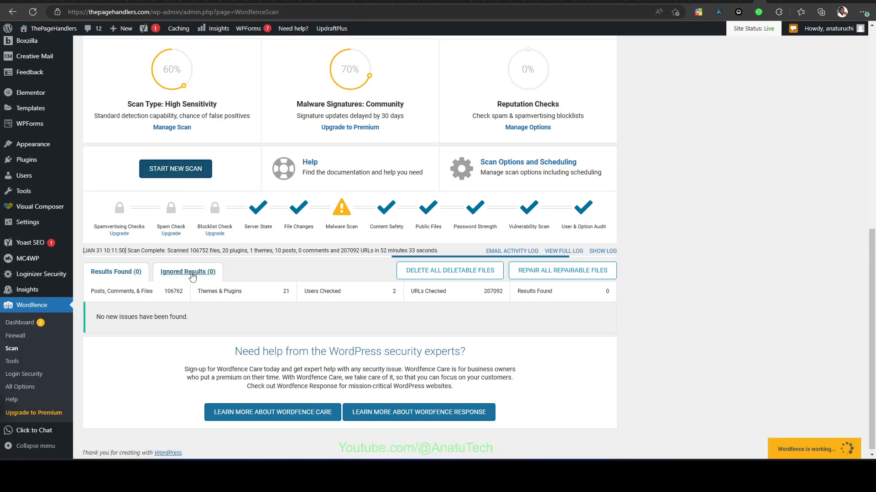
{"action": "left_click", "coordinate": [727, 0]}
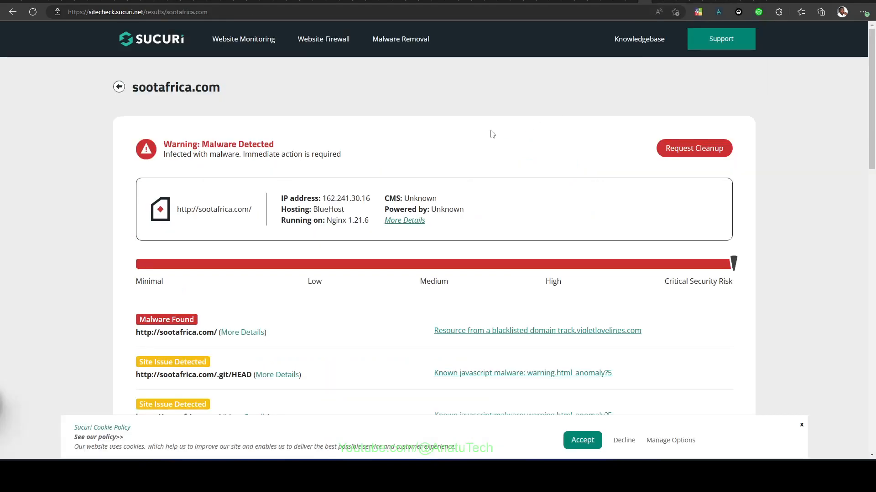
{"action": "left_click", "coordinate": [121, 86]}
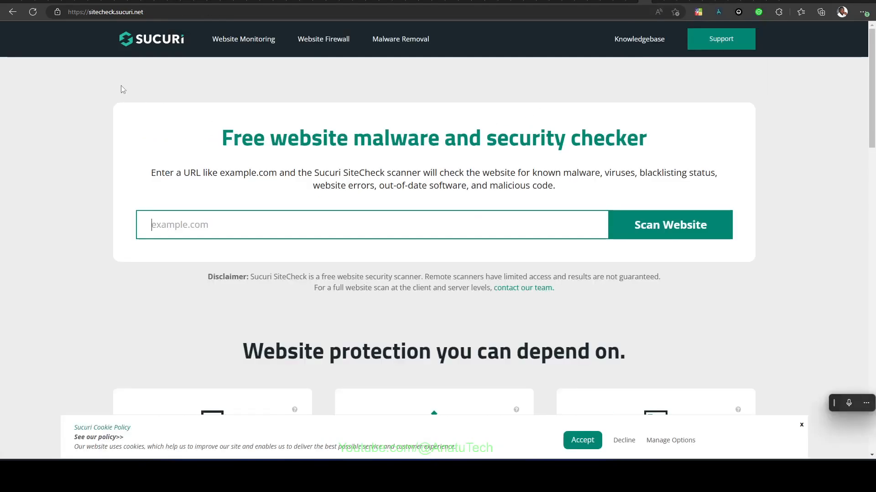
{"action": "left_click", "coordinate": [248, 219]}
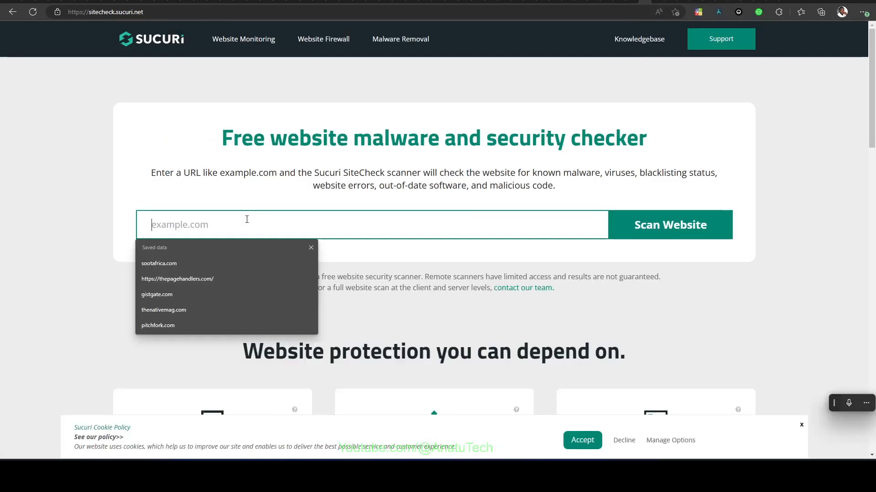
{"action": "left_click", "coordinate": [190, 279]}
{"action": "left_click", "coordinate": [662, 221]}
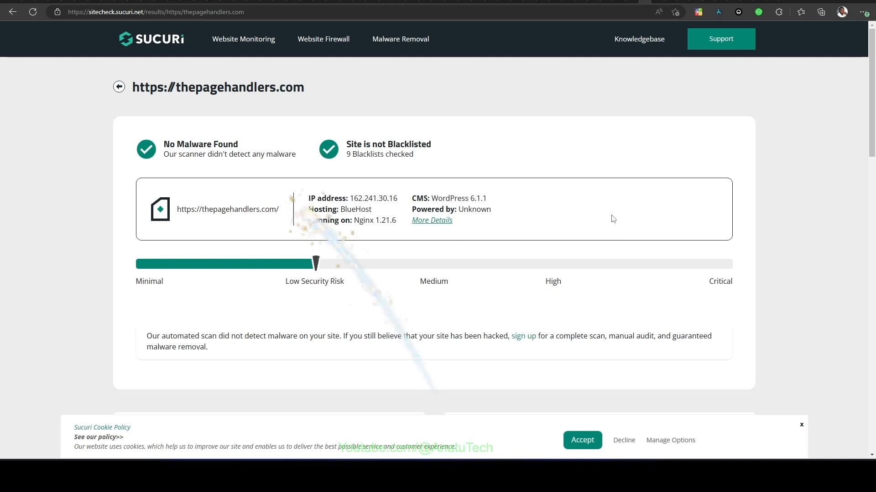
- Examine the Sucuri SiteCheck report for thepagehandlers.com, including its malware, blacklist status, monitoring, firewall and hardening sections
{"action": "scroll", "coordinate": [612, 227], "scroll_direction": "down", "scroll_amount": 4}
{"action": "scroll", "coordinate": [612, 227], "scroll_direction": "up", "scroll_amount": 4}
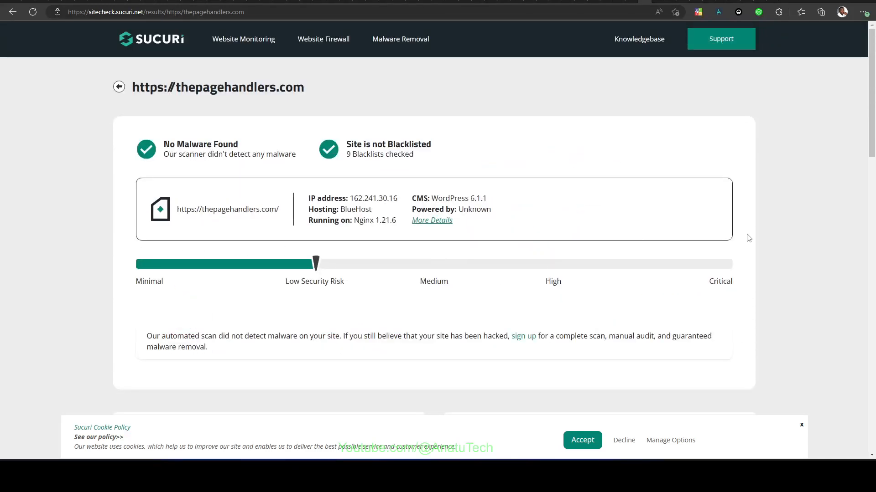
{"action": "scroll", "coordinate": [802, 303], "scroll_direction": "down", "scroll_amount": 7}
{"action": "scroll", "coordinate": [803, 301], "scroll_direction": "up", "scroll_amount": 7}
{"action": "scroll", "coordinate": [808, 306], "scroll_direction": "down", "scroll_amount": 7}
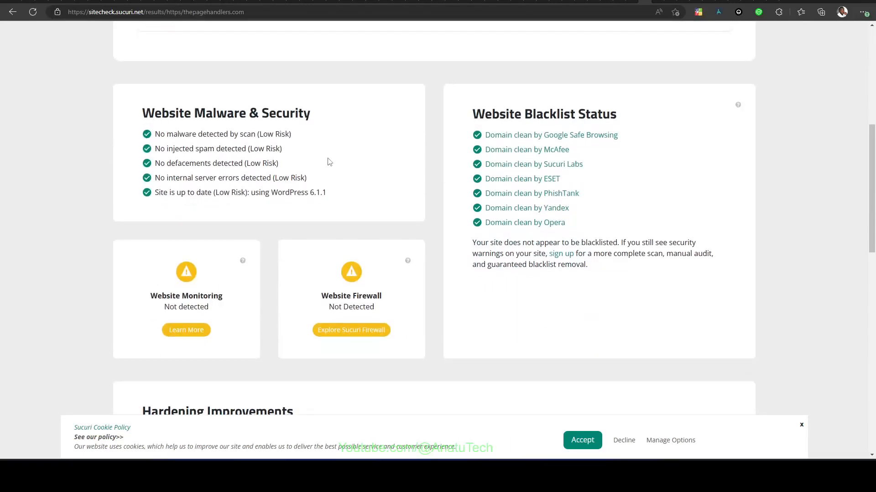
{"action": "scroll", "coordinate": [485, 258], "scroll_direction": "down", "scroll_amount": 3}
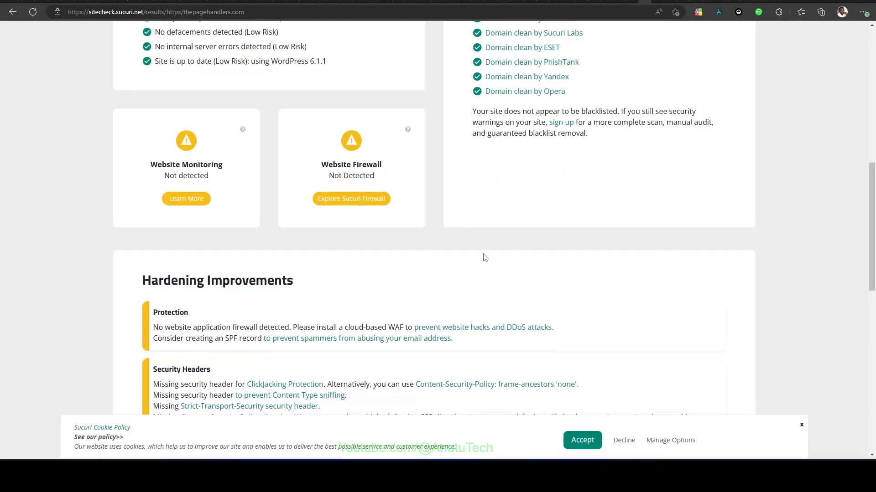
{"action": "scroll", "coordinate": [501, 255], "scroll_direction": "up", "scroll_amount": 7}
{"action": "scroll", "coordinate": [335, 235], "scroll_direction": "down", "scroll_amount": 5}
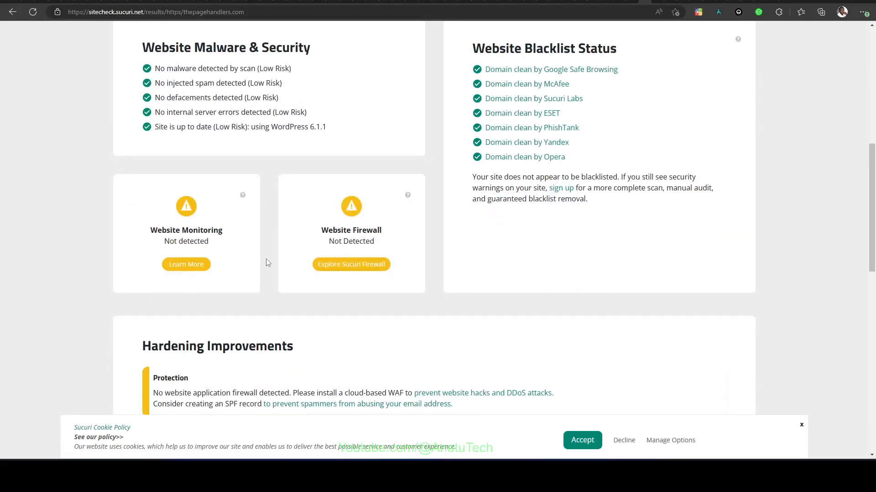
{"action": "scroll", "coordinate": [365, 245], "scroll_direction": "down", "scroll_amount": 2}
{"action": "scroll", "coordinate": [361, 228], "scroll_direction": "up", "scroll_amount": 1}
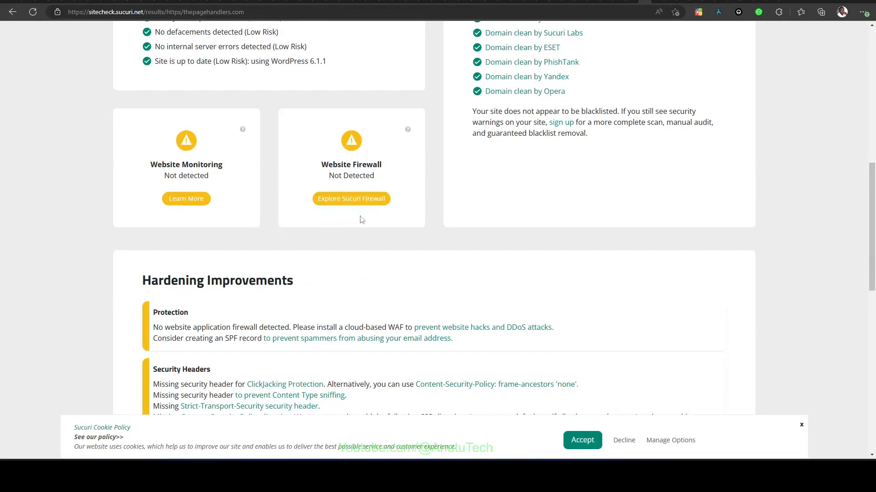
{"action": "scroll", "coordinate": [361, 217], "scroll_direction": "up", "scroll_amount": 8}
{"action": "scroll", "coordinate": [823, 135], "scroll_direction": "up", "scroll_amount": 2}
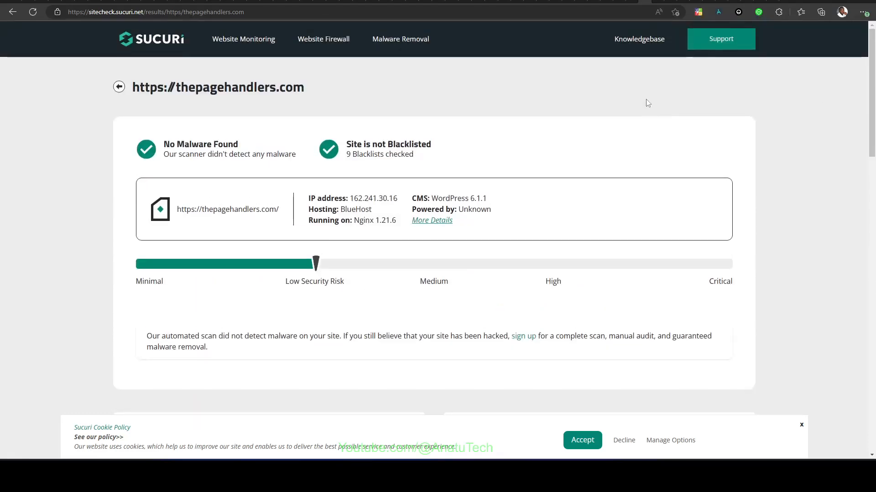
{"action": "scroll", "coordinate": [510, 211], "scroll_direction": "down", "scroll_amount": 3}
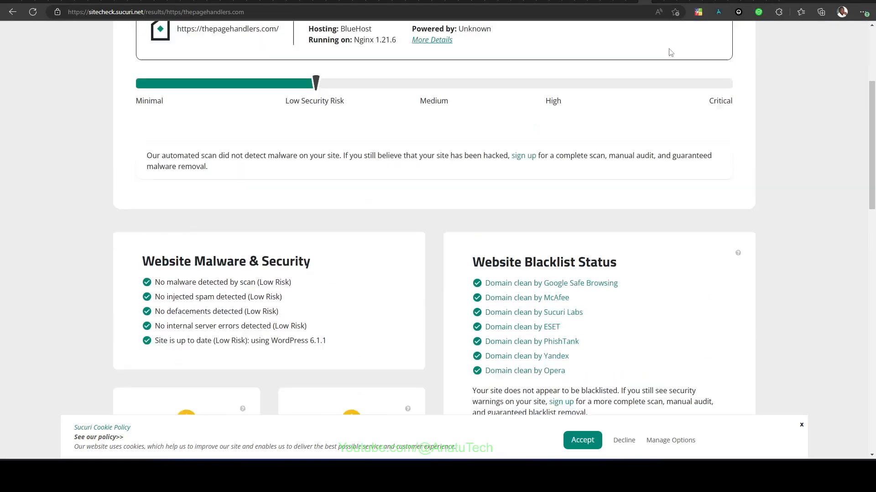
{"action": "scroll", "coordinate": [671, 53], "scroll_direction": "up", "scroll_amount": 3}
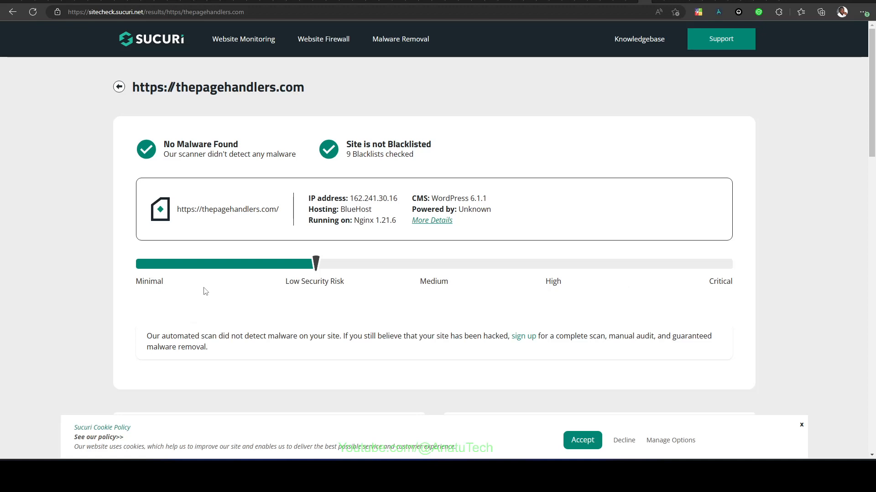
- Return to the Wordfence scan page in WordPress, resume its status updates and review the scan results
{"action": "left_click", "coordinate": [759, 2]}
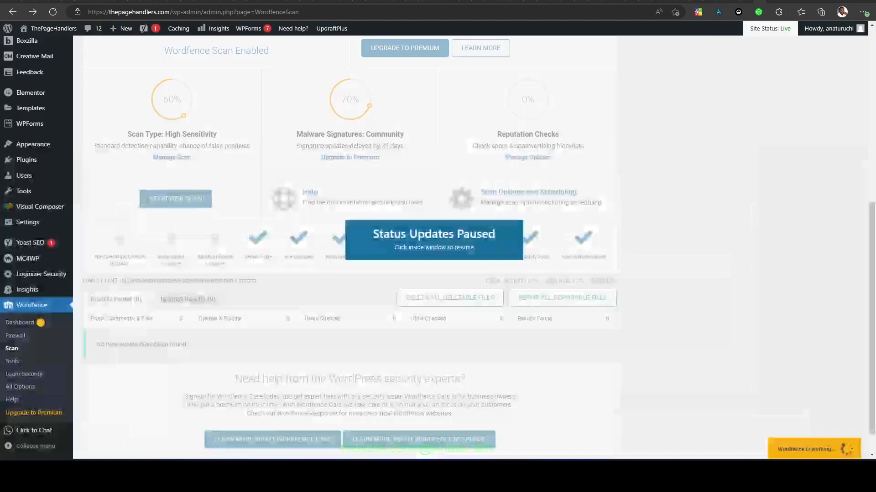
{"action": "left_click", "coordinate": [771, 213]}
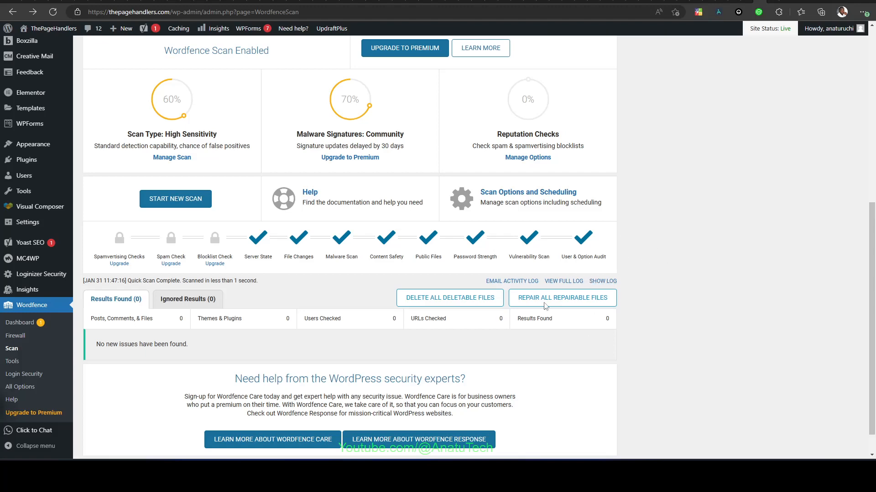
{"action": "scroll", "coordinate": [432, 340], "scroll_direction": "up", "scroll_amount": 3}
{"action": "scroll", "coordinate": [303, 238], "scroll_direction": "up", "scroll_amount": 1}
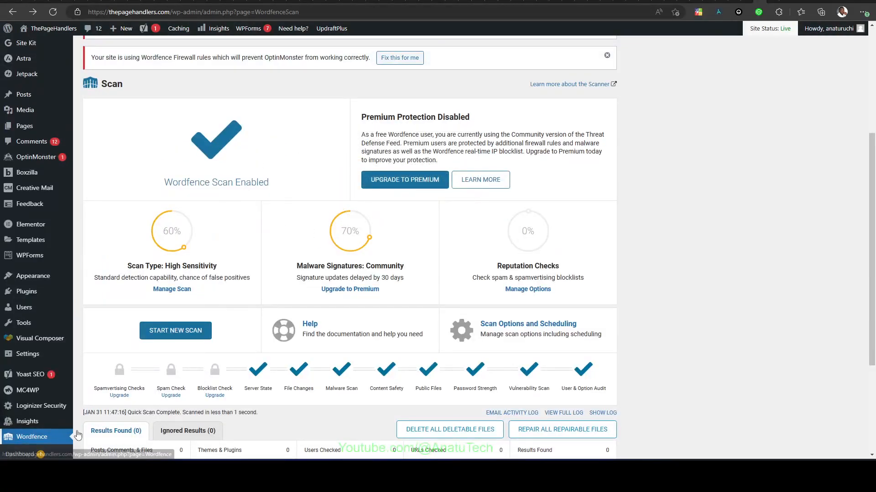
{"action": "scroll", "coordinate": [115, 418], "scroll_direction": "up", "scroll_amount": 3}
- Switch to the WorldPressIT site, go to its home page and search for "wordfence"
{"action": "left_click", "coordinate": [771, 1]}
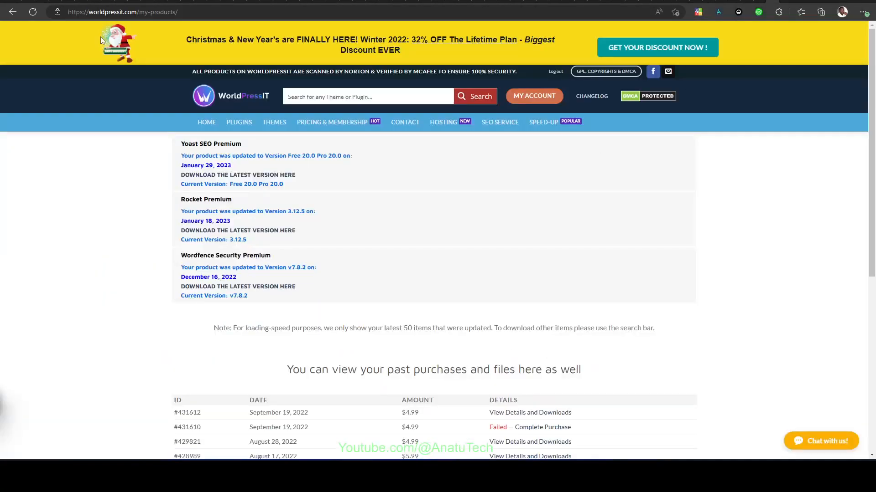
{"action": "left_click", "coordinate": [253, 109]}
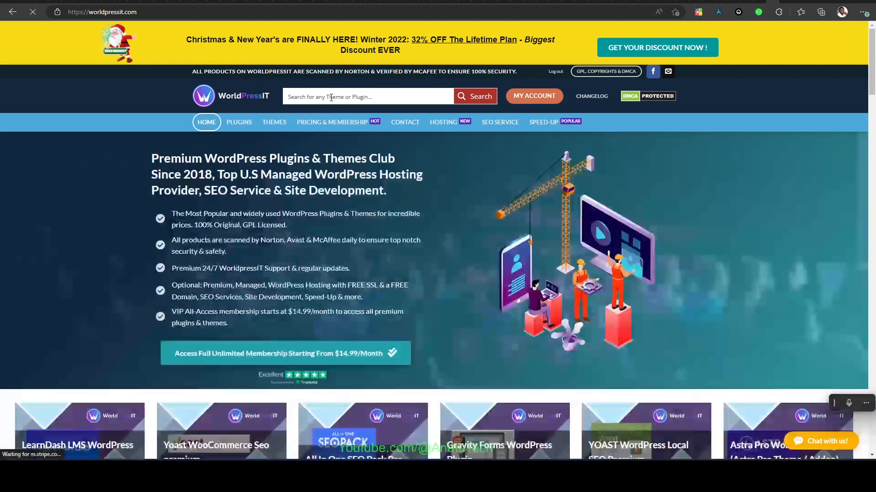
{"action": "type", "text": "wordfence"}
{"action": "key", "text": "Return"}
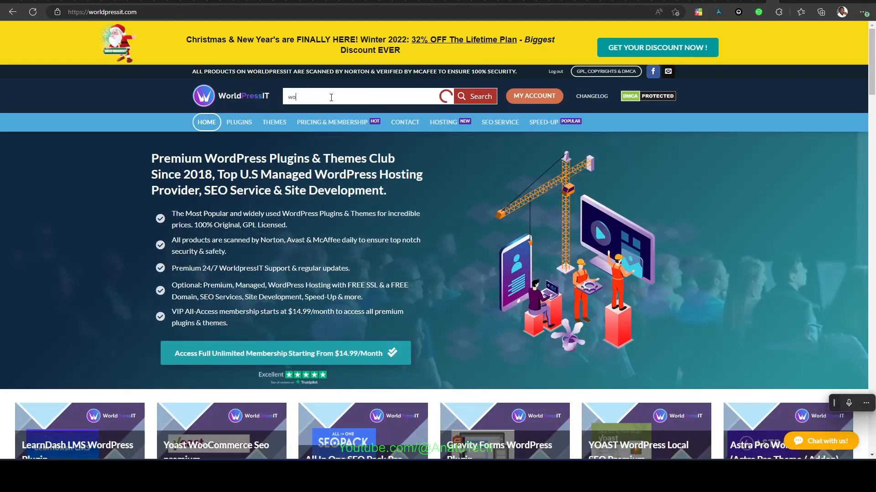
- Examine the WorldPressIT search results, comparing the free and premium Wordfence Security listings and their prices
{"action": "scroll", "coordinate": [91, 217], "scroll_direction": "down", "scroll_amount": 1}
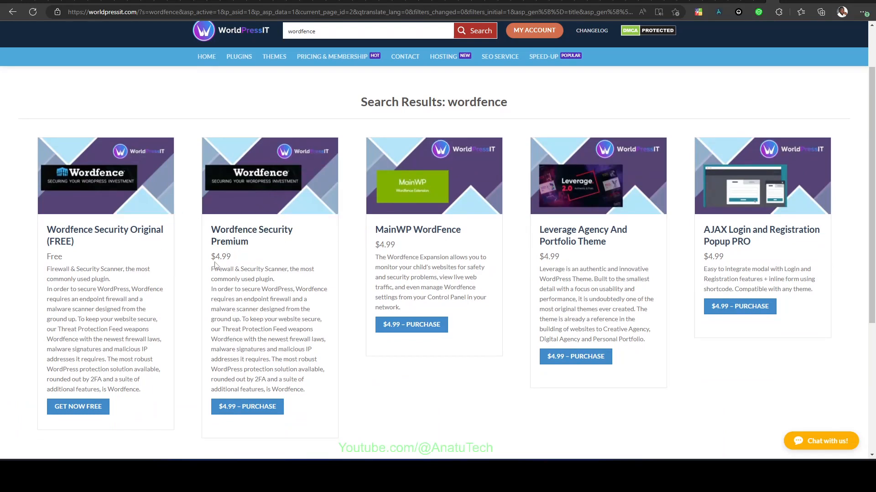
{"action": "scroll", "coordinate": [378, 224], "scroll_direction": "up", "scroll_amount": 2}
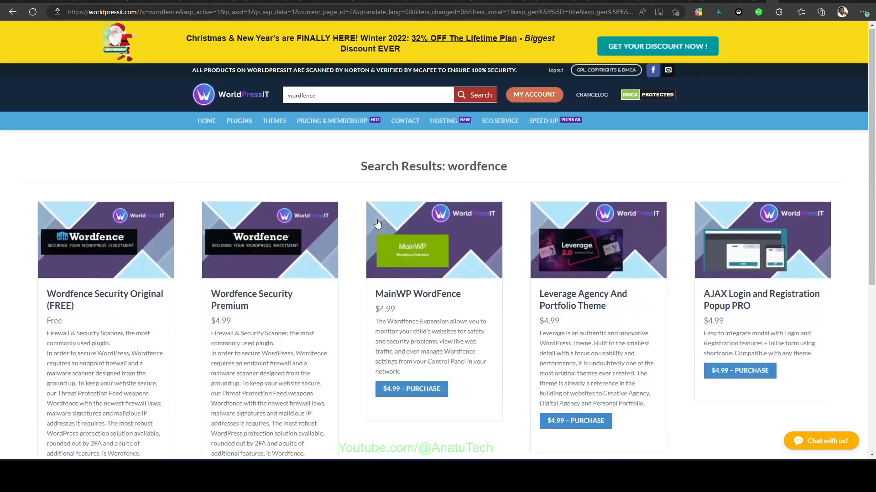
{"action": "scroll", "coordinate": [378, 223], "scroll_direction": "down", "scroll_amount": 1}
{"action": "scroll", "coordinate": [376, 223], "scroll_direction": "down", "scroll_amount": 5}
{"action": "scroll", "coordinate": [551, 163], "scroll_direction": "up", "scroll_amount": 7}
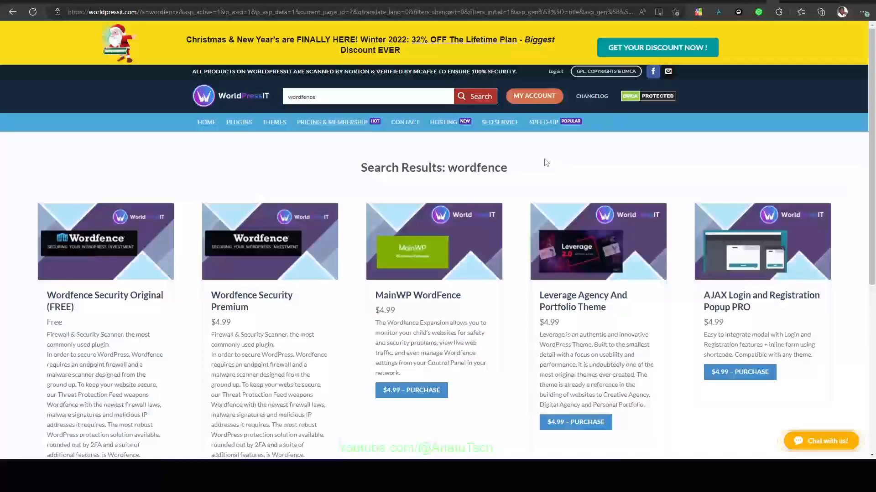
{"action": "scroll", "coordinate": [355, 203], "scroll_direction": "down", "scroll_amount": 2}
{"action": "scroll", "coordinate": [356, 203], "scroll_direction": "up", "scroll_amount": 2}
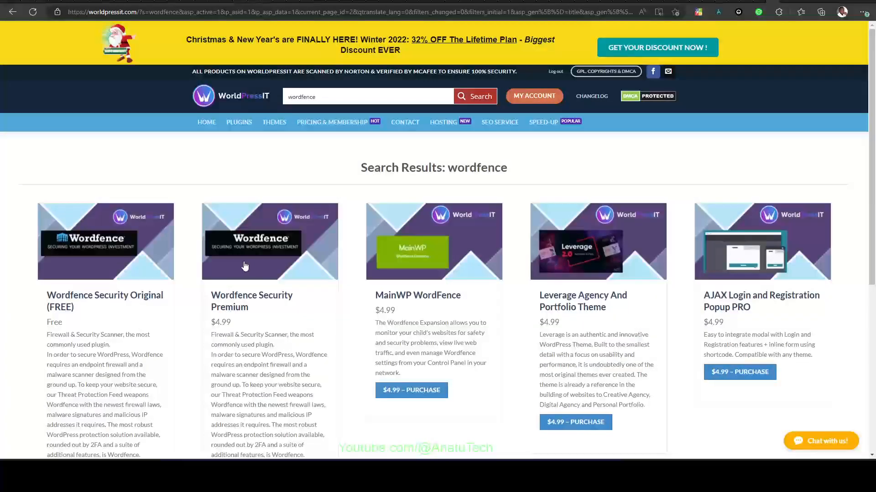
{"action": "scroll", "coordinate": [244, 261], "scroll_direction": "down", "scroll_amount": 3}
{"action": "scroll", "coordinate": [294, 266], "scroll_direction": "up", "scroll_amount": 3}
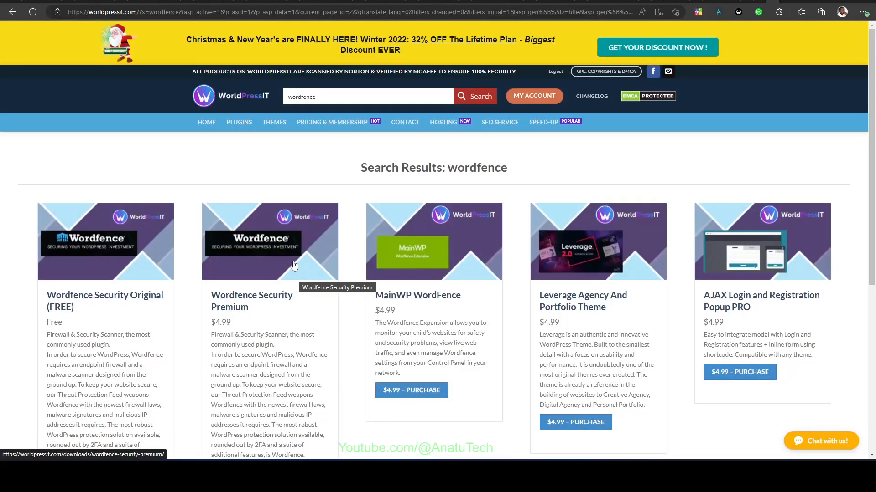